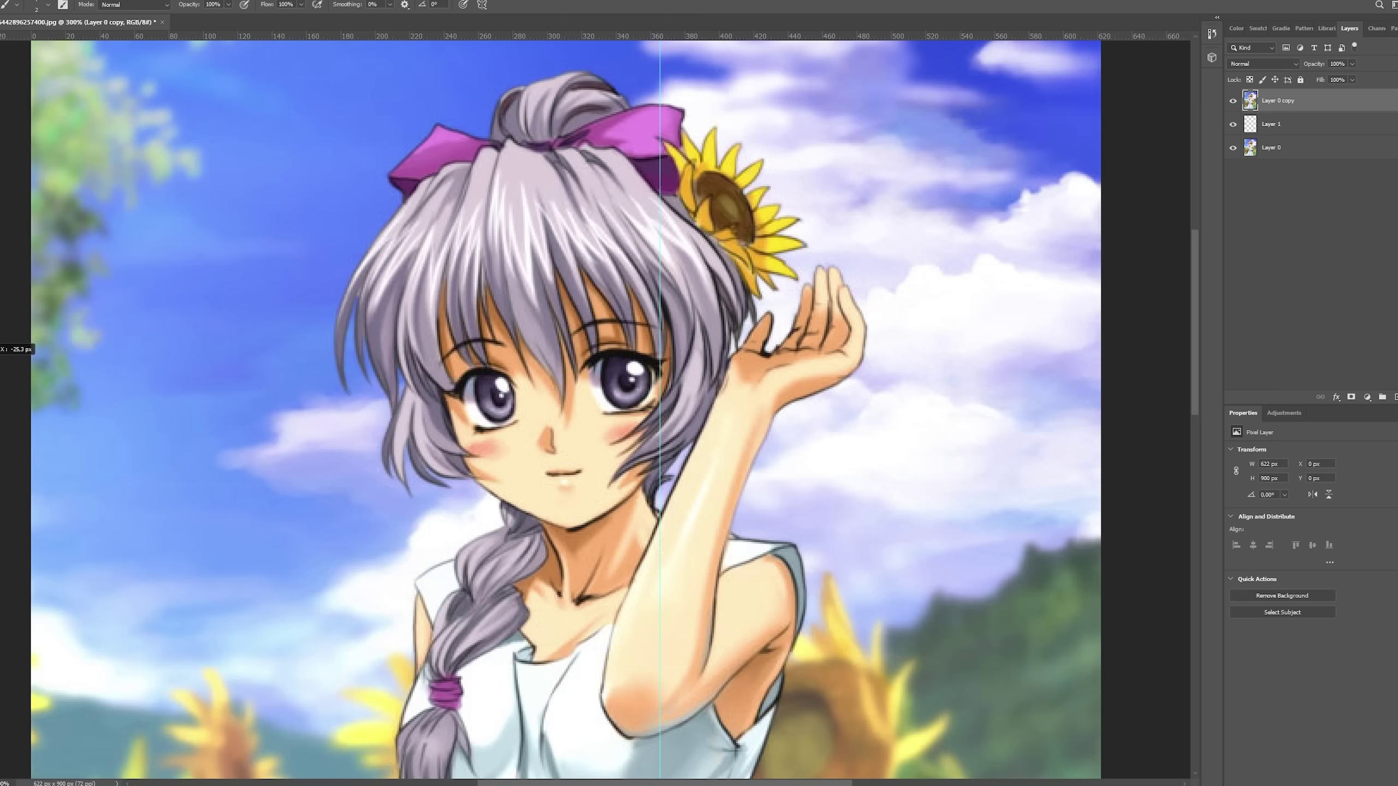
- Select the grey-haired girl's left-hand eye with the Lasso and widen it to about 112% toward the nose
key(l)
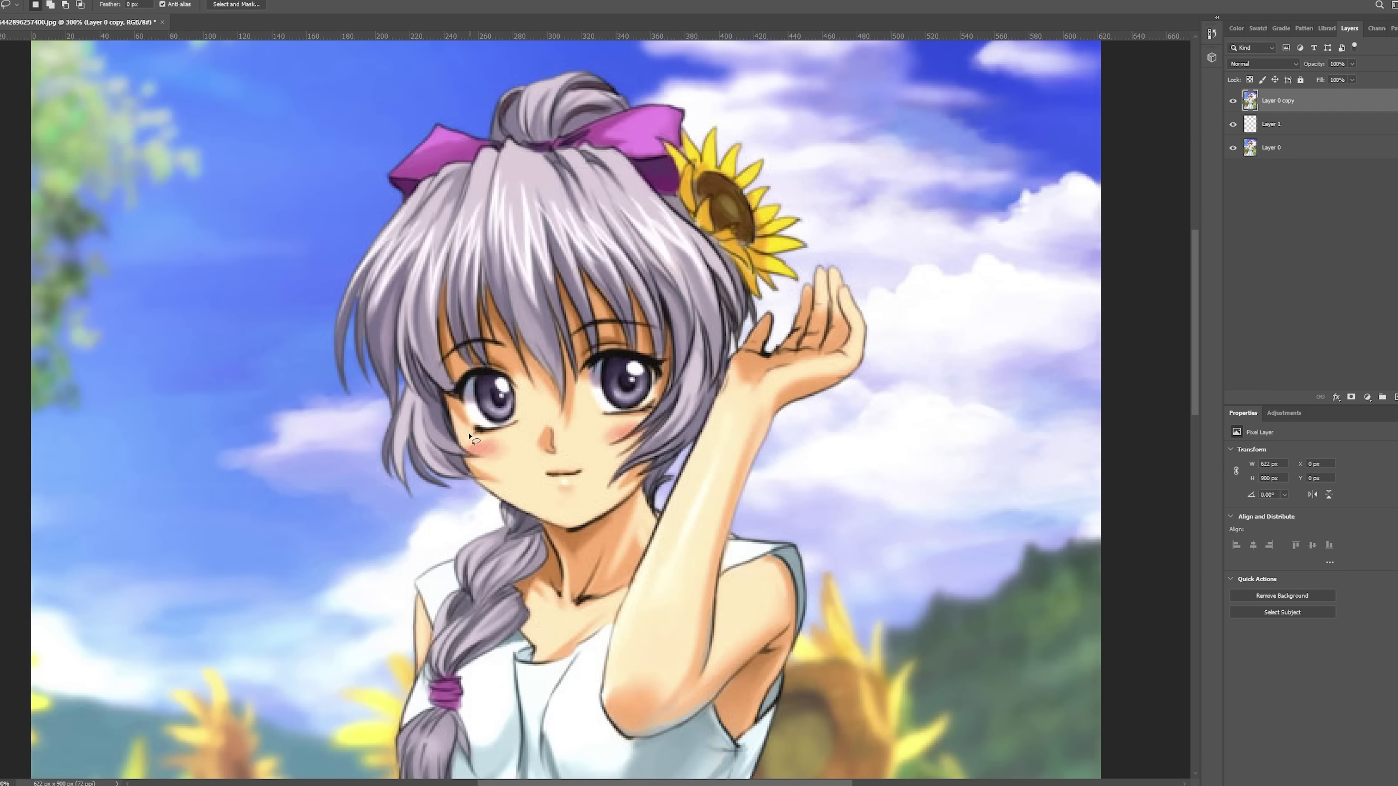
alt+scroll(482, 438, up, 2)
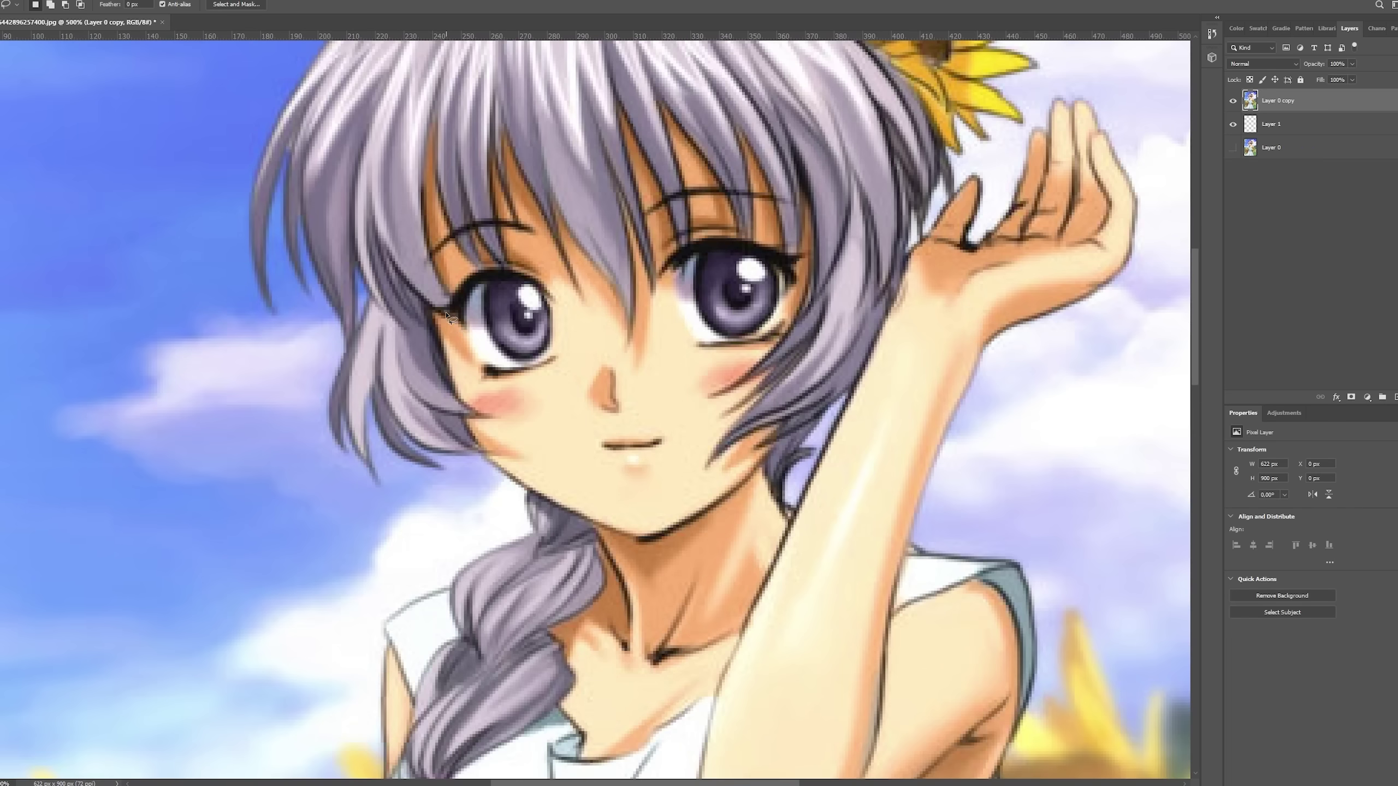
mouse_move(446, 315)
mouse_down()
mouse_move(567, 366)
mouse_move(487, 258)
mouse_move(447, 315)
mouse_up()
key(ctrl+t)
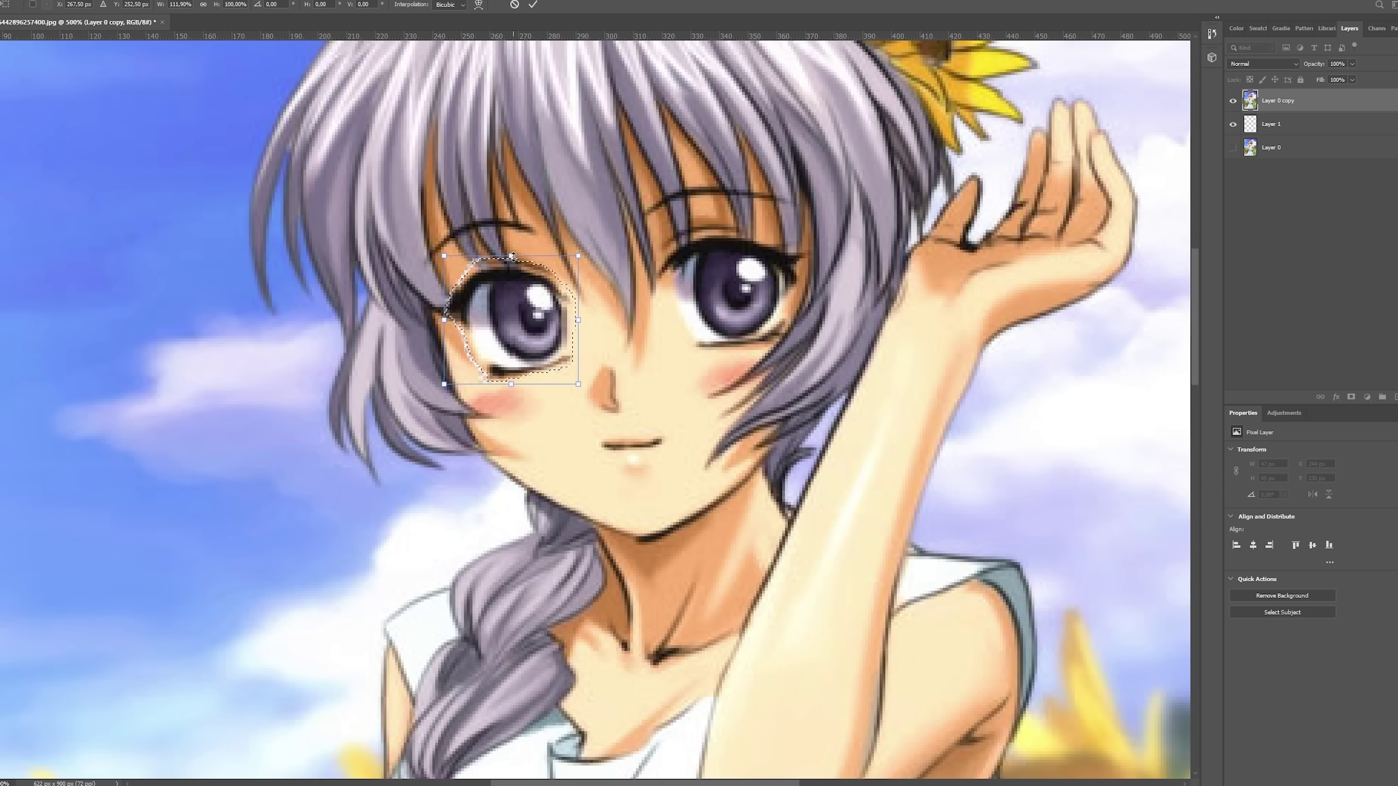
key(Return)
- Select the girl's other eye, enlarge it with Free Transform and shift it inward toward the nose
mouse_move(659, 278)
mouse_down()
mouse_move(677, 317)
mouse_move(793, 326)
mouse_move(710, 235)
mouse_move(659, 279)
mouse_up()
key(ctrl+t)
drag(726, 229, 726, 220)
drag(732, 286, 720, 281)
drag(716, 345, 715, 352)
drag(633, 284, 627, 284)
drag(793, 284, 796, 283)
key(Return)
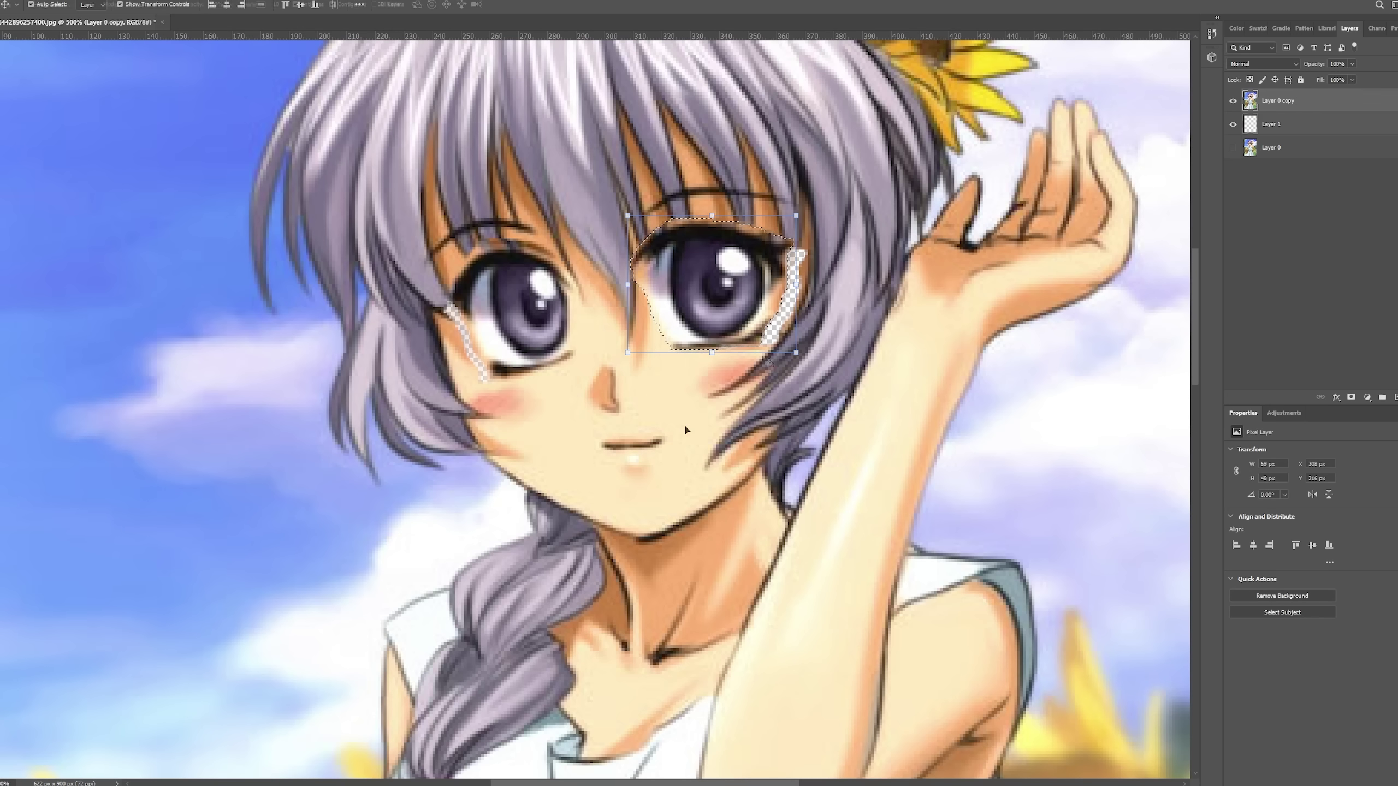
- Deselect and fill Layer 1 beneath the artwork with a skin colour to close the gaps around the eyes
key(ctrl+d)
click(1271, 124)
key(g)
click(768, 362)
- On the Layer 0 copy, select the mouth, move it lower and warp it into a wider, tilted smile
click(1277, 101)
key(l)
drag(625, 428, 648, 476)
key(ctrl+t)
drag(679, 475, 693, 475)
drag(659, 472, 704, 429)
right_click(662, 481)
click(693, 560)
key(Return)
key(ctrl+d)
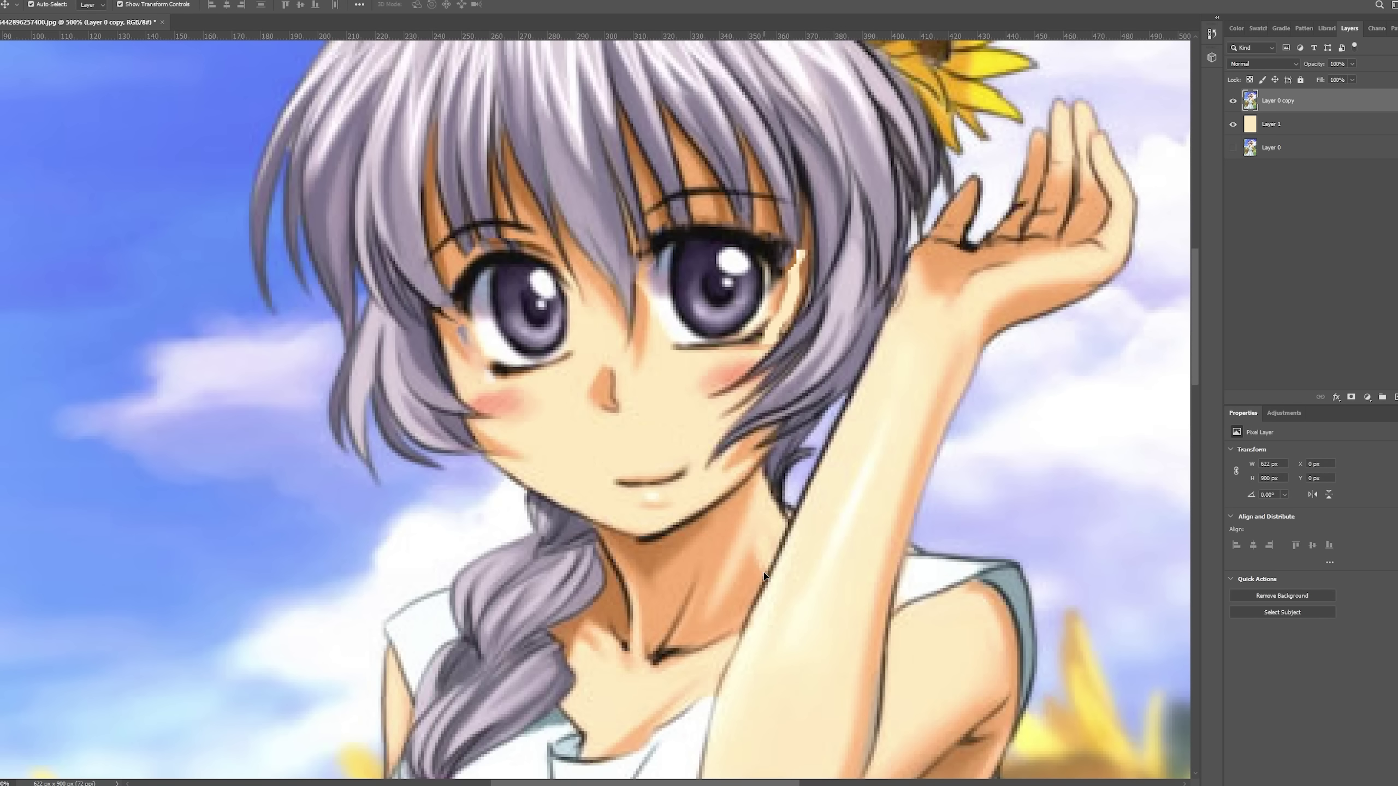
- Heal away the original nose and paint a long dark nose line from the bangs down to a hooked tip
key(p)
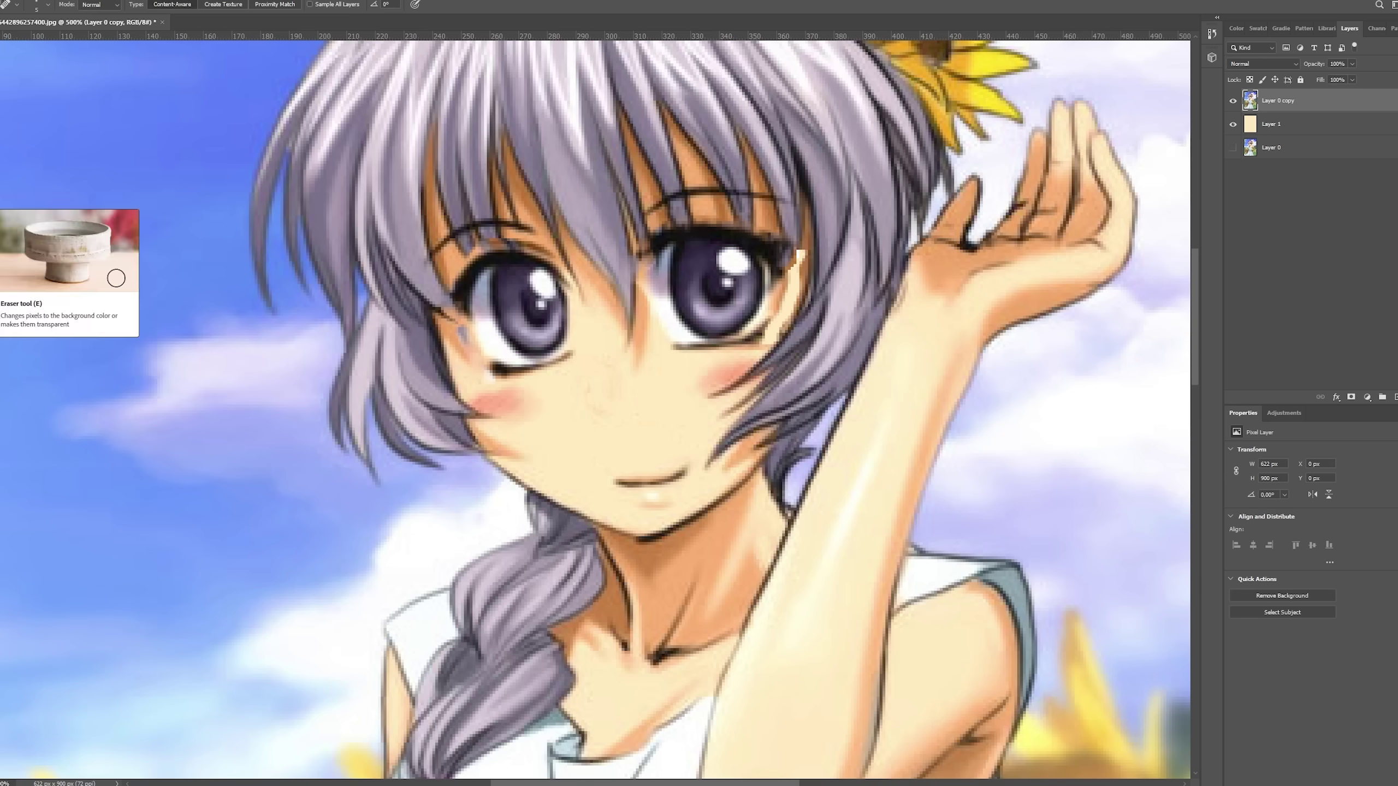
click(596, 289)
mouse_move(613, 404)
mouse_down()
mouse_move(607, 416)
mouse_move(618, 410)
mouse_up()
key(Escape)
key(b)
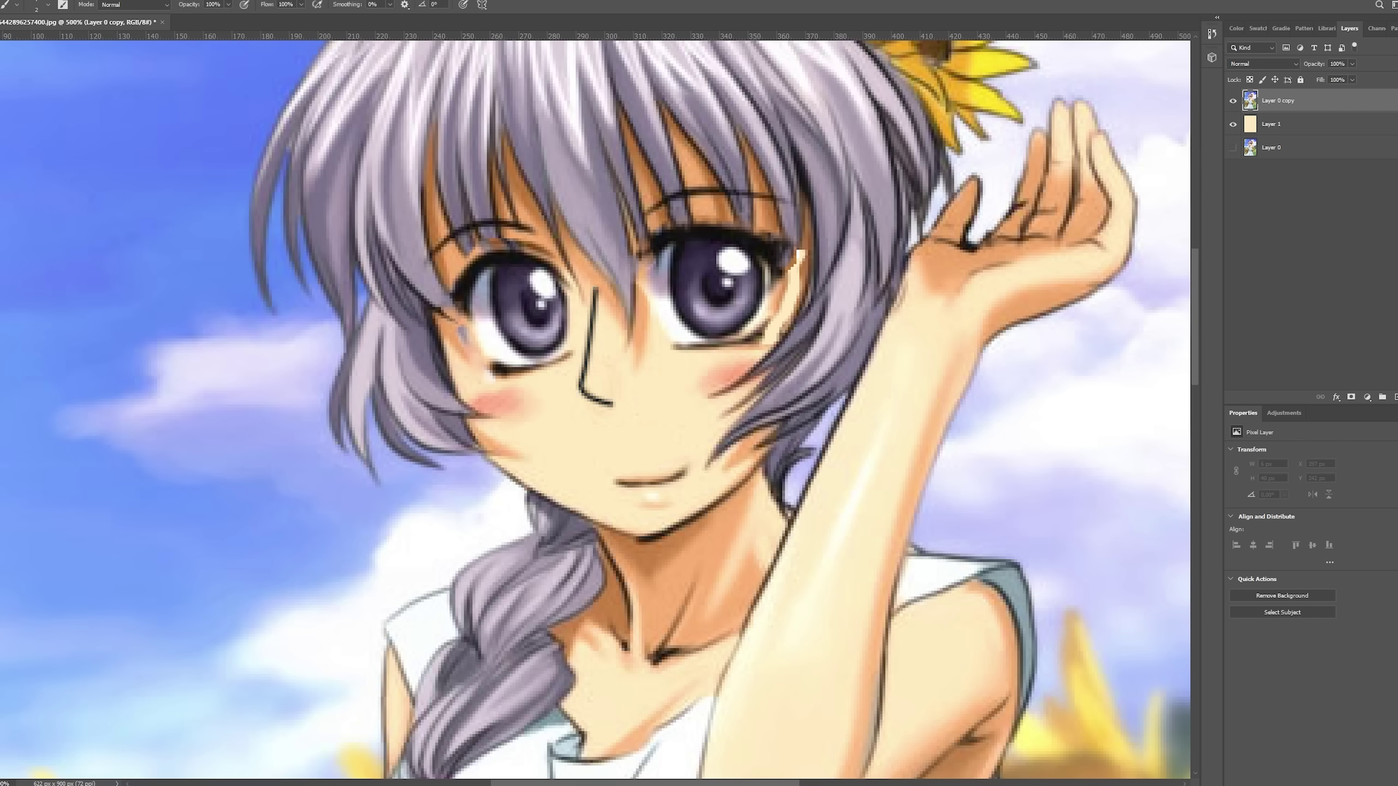
alt+scroll(633, 415, down, 5)
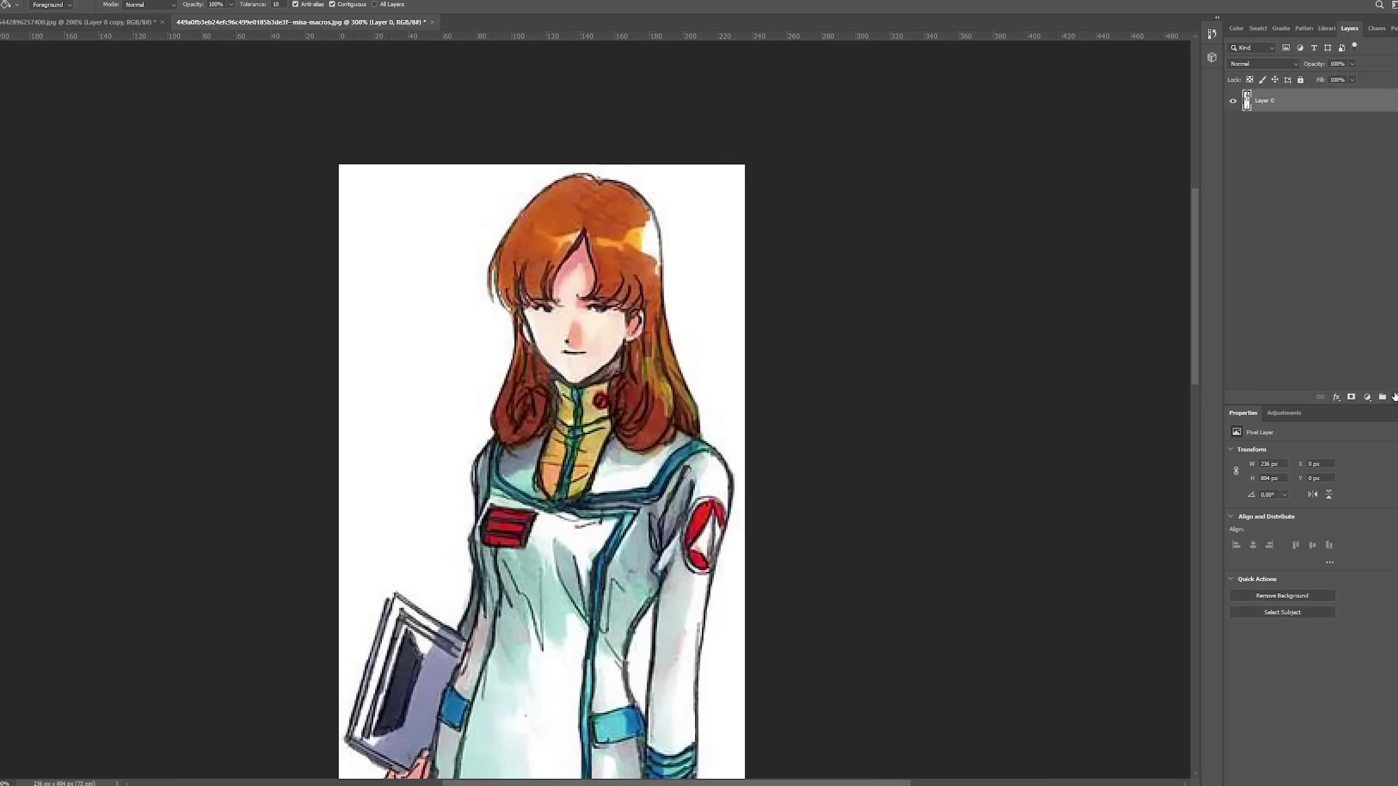
- Duplicate Layer 0 of the red-haired officer picture, add an empty layer between original and copy, and make the copy active
right_click(1265, 102)
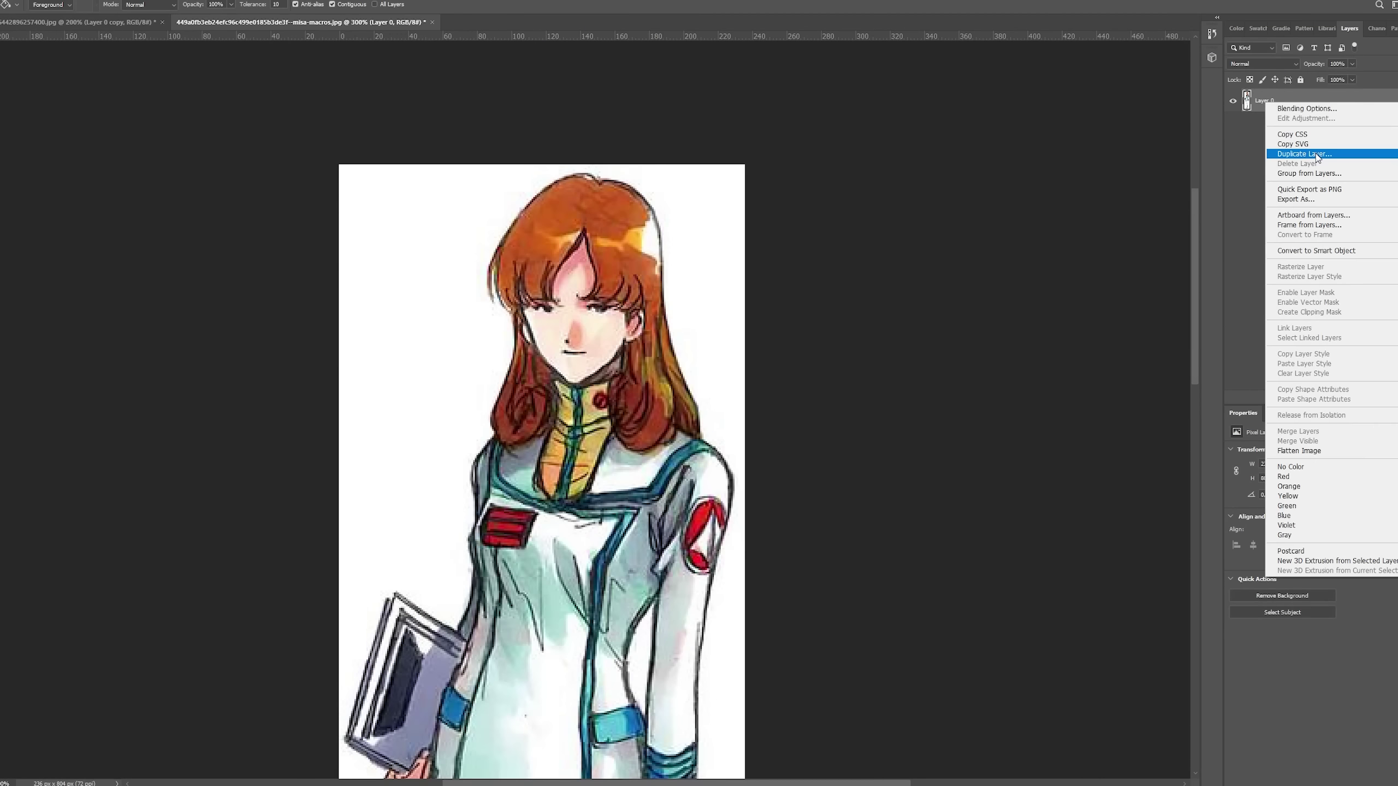
click(1315, 154)
key(Return)
click(1293, 124)
click(1394, 396)
click(1293, 100)
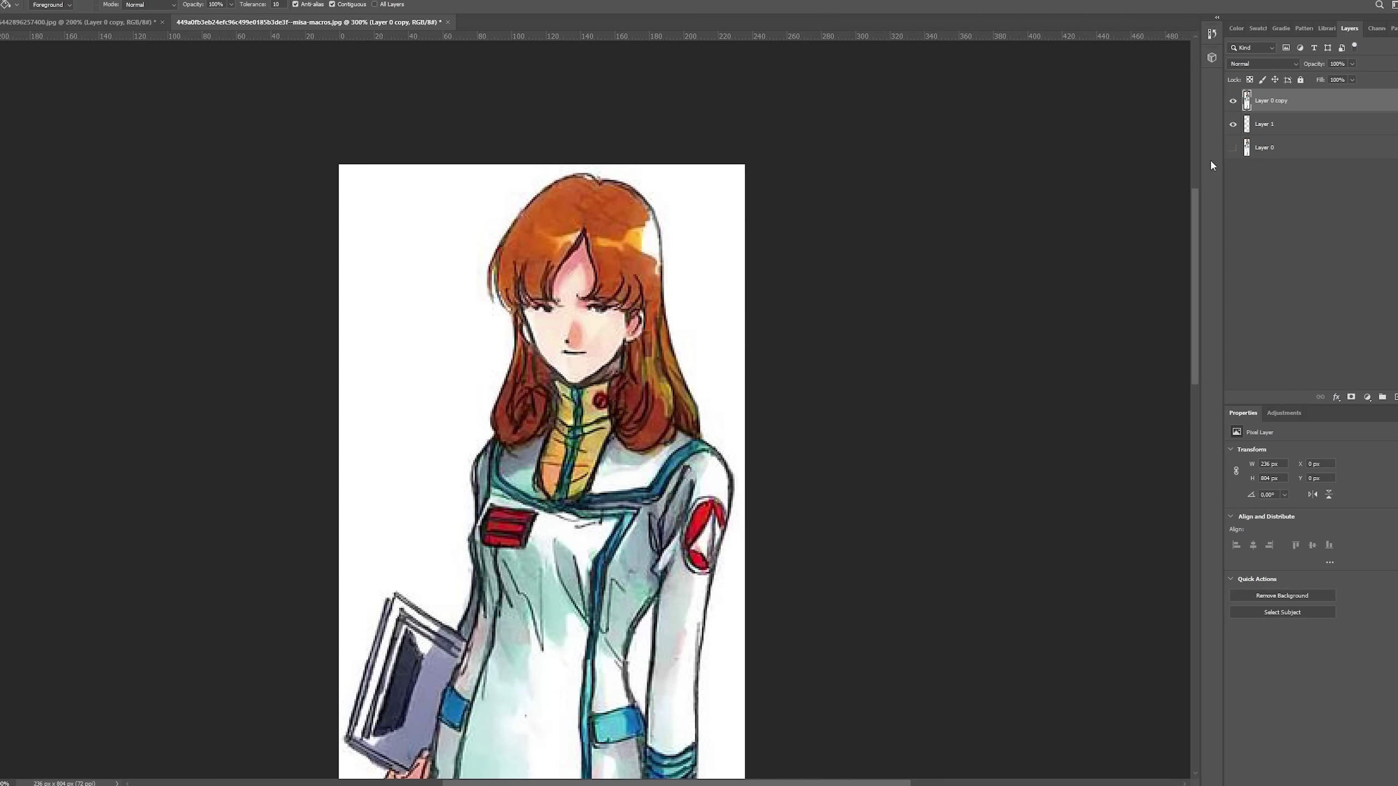
key(ctrl+BackSpace)
key(ctrl+z)
- Select the officer's mouth with the Lasso and move it slightly down toward the chin
alt+scroll(597, 369, up, 2)
scroll(523, 358, up, 1)
key(l)
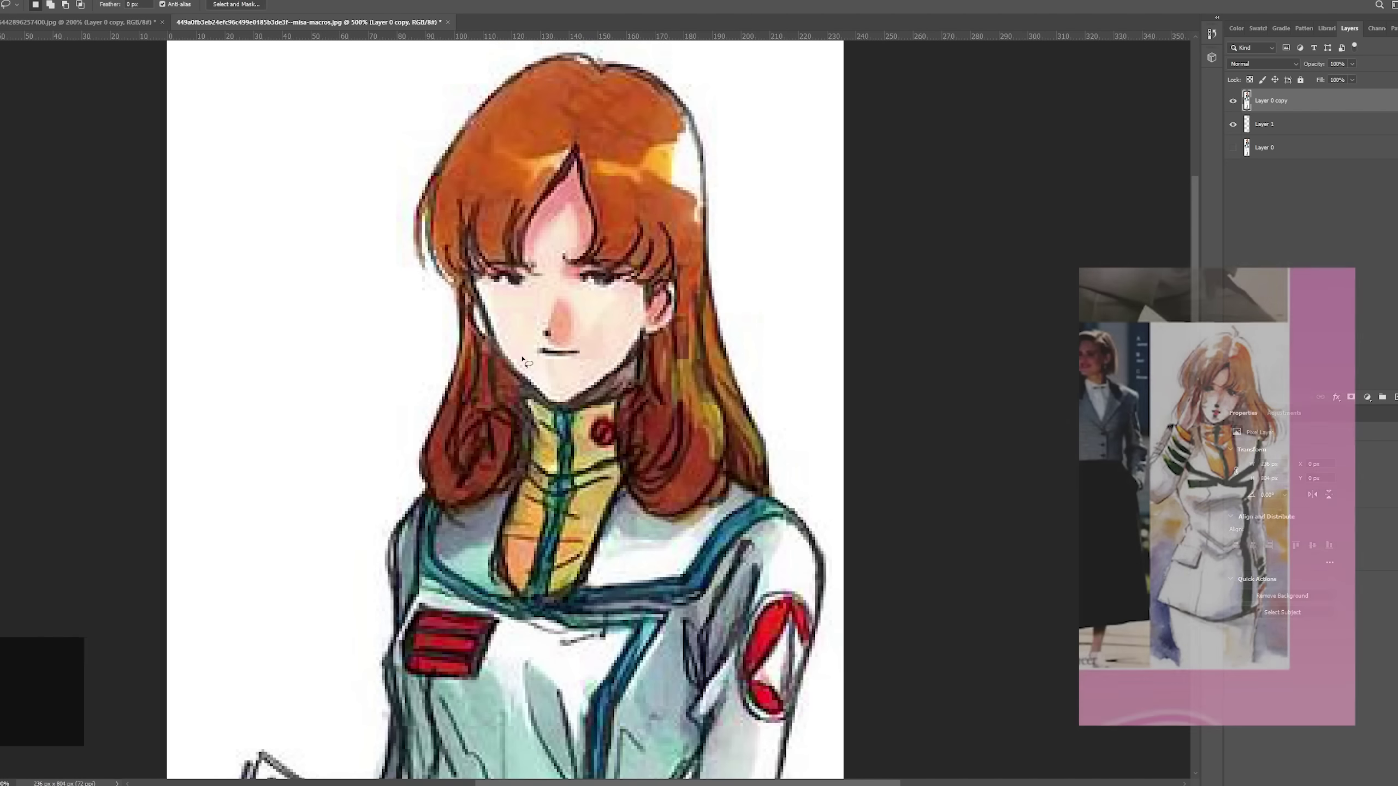
mouse_move(527, 353)
mouse_down()
mouse_move(569, 365)
mouse_move(532, 349)
mouse_up()
key(v)
drag(563, 345, 565, 357)
key(ctrl+d)
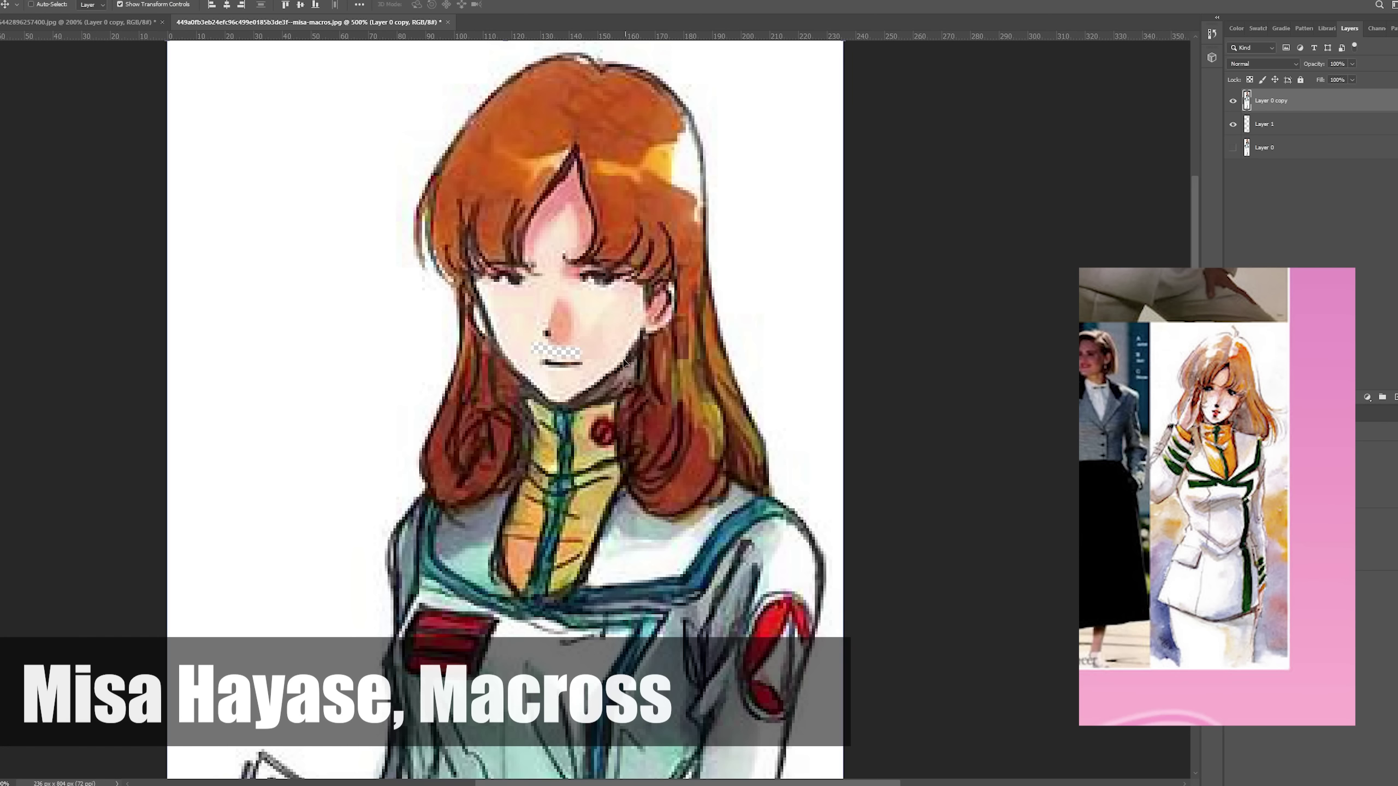
- Select the officer's nose and shift it slightly up and to the left
key(l)
key(v)
drag(566, 298, 546, 316)
key(ctrl+d)
- Select the officer's two eyes in turn and adjust each one slightly with Free Transform
key(l)
mouse_move(499, 289)
mouse_down()
mouse_move(495, 267)
mouse_move(489, 283)
mouse_move(564, 278)
mouse_up()
key(ctrl+t)
click(533, 4)
key(ctrl+d)
key(ctrl+t)
drag(598, 279, 595, 279)
click(533, 4)
key(ctrl+d)
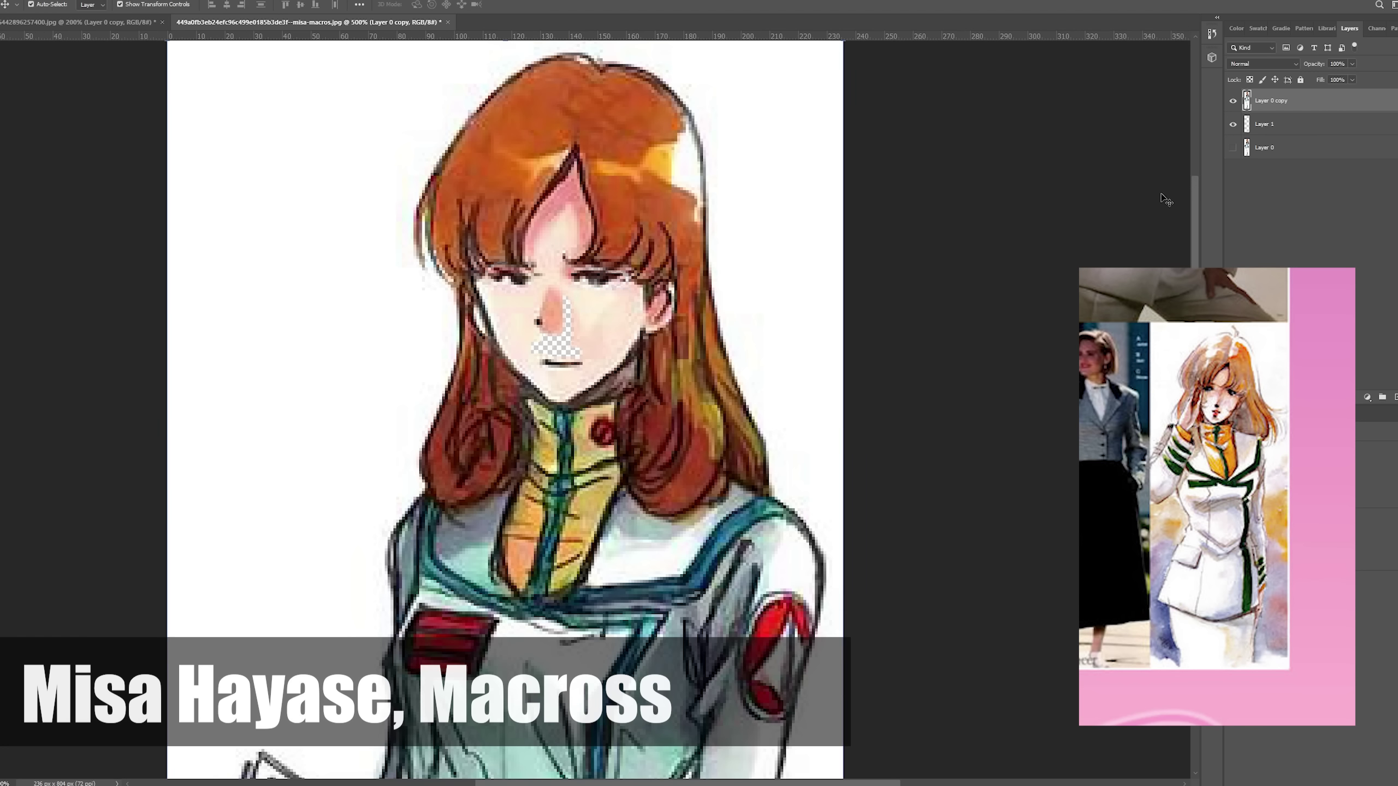
- Fill the transparent gaps around the nose and mouth with skin colour and toggle the visibility of Layer 0
key(g)
click(577, 355)
click(571, 346)
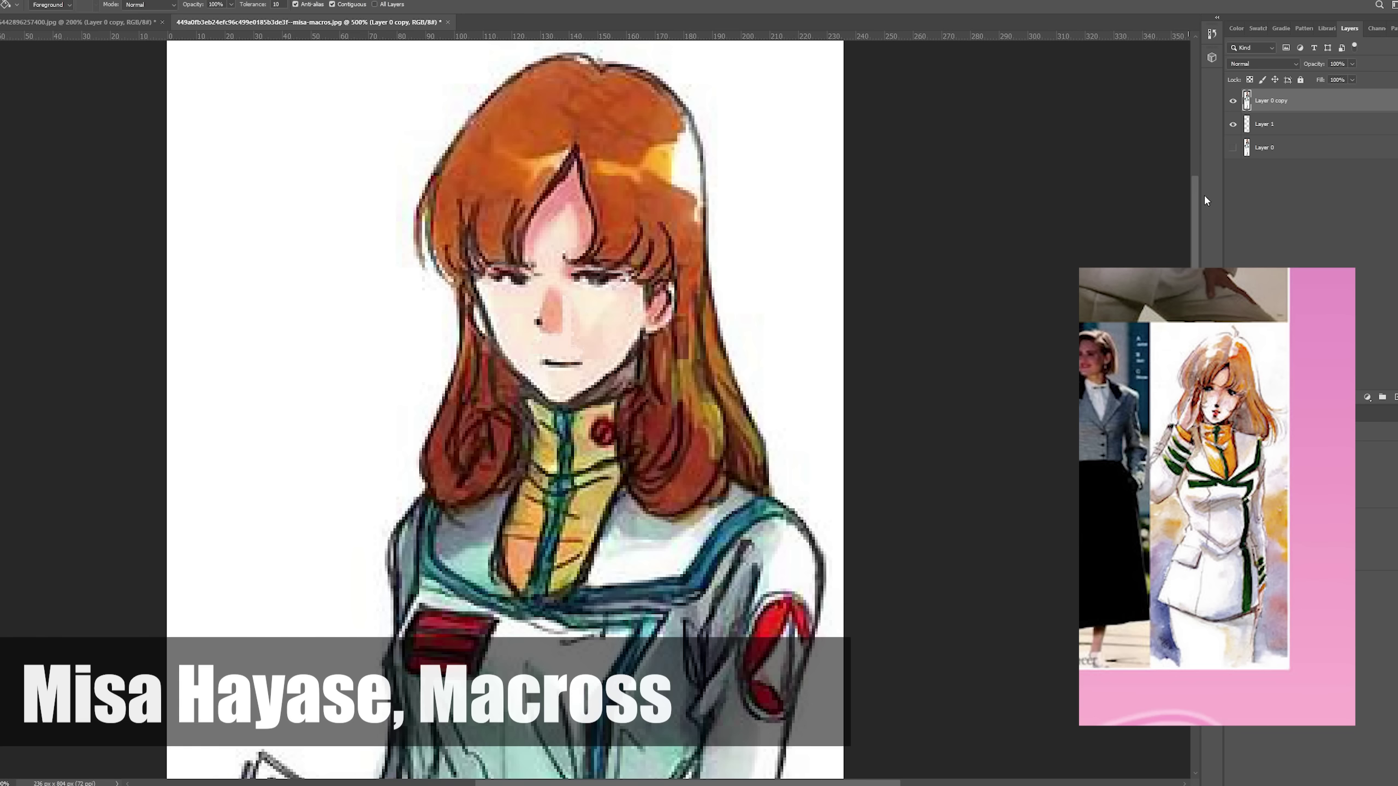
click(1233, 147)
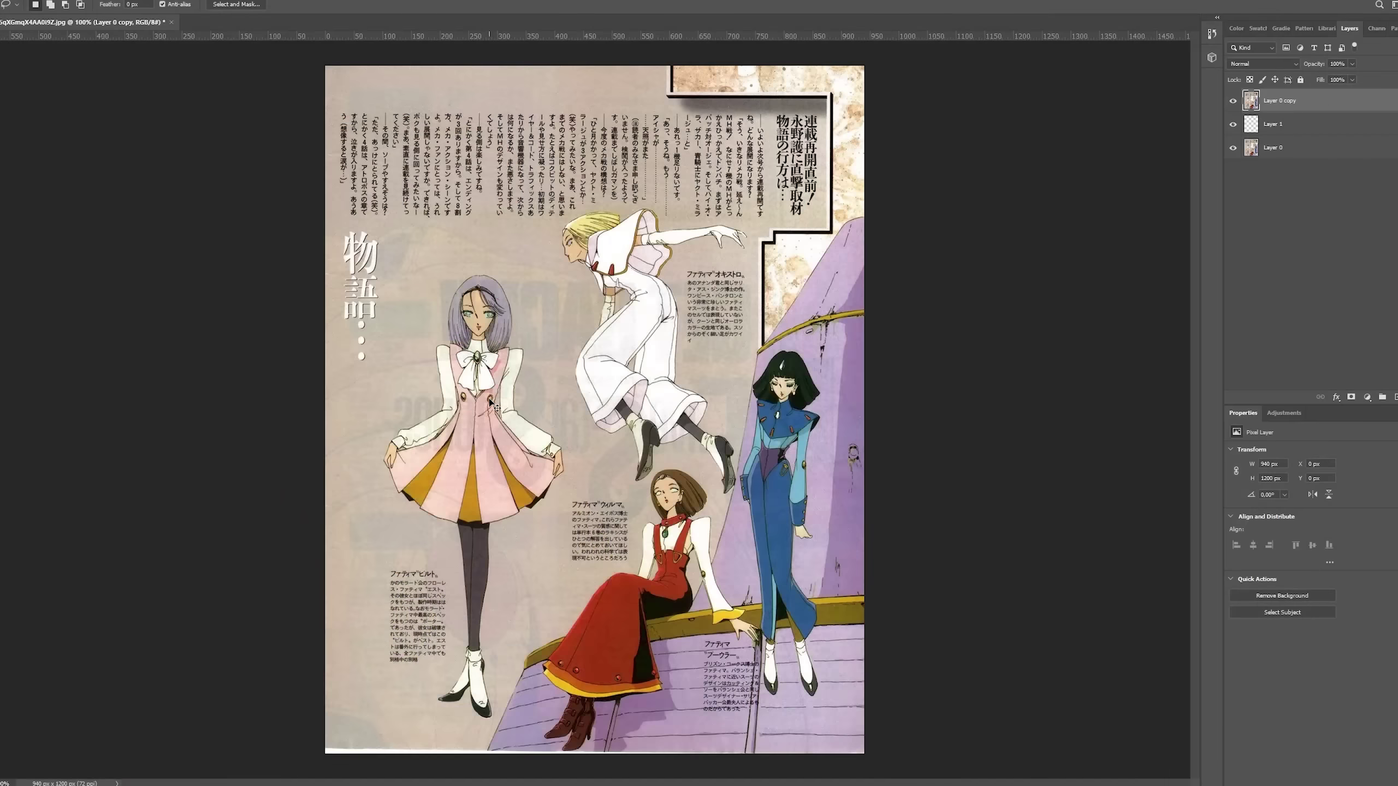
- Hide the original Layer 0, then select the purple-haired woman's left-hand eye and move it inward toward the nose
alt+scroll(436, 279, up, 5)
drag(436, 279, 737, 425)
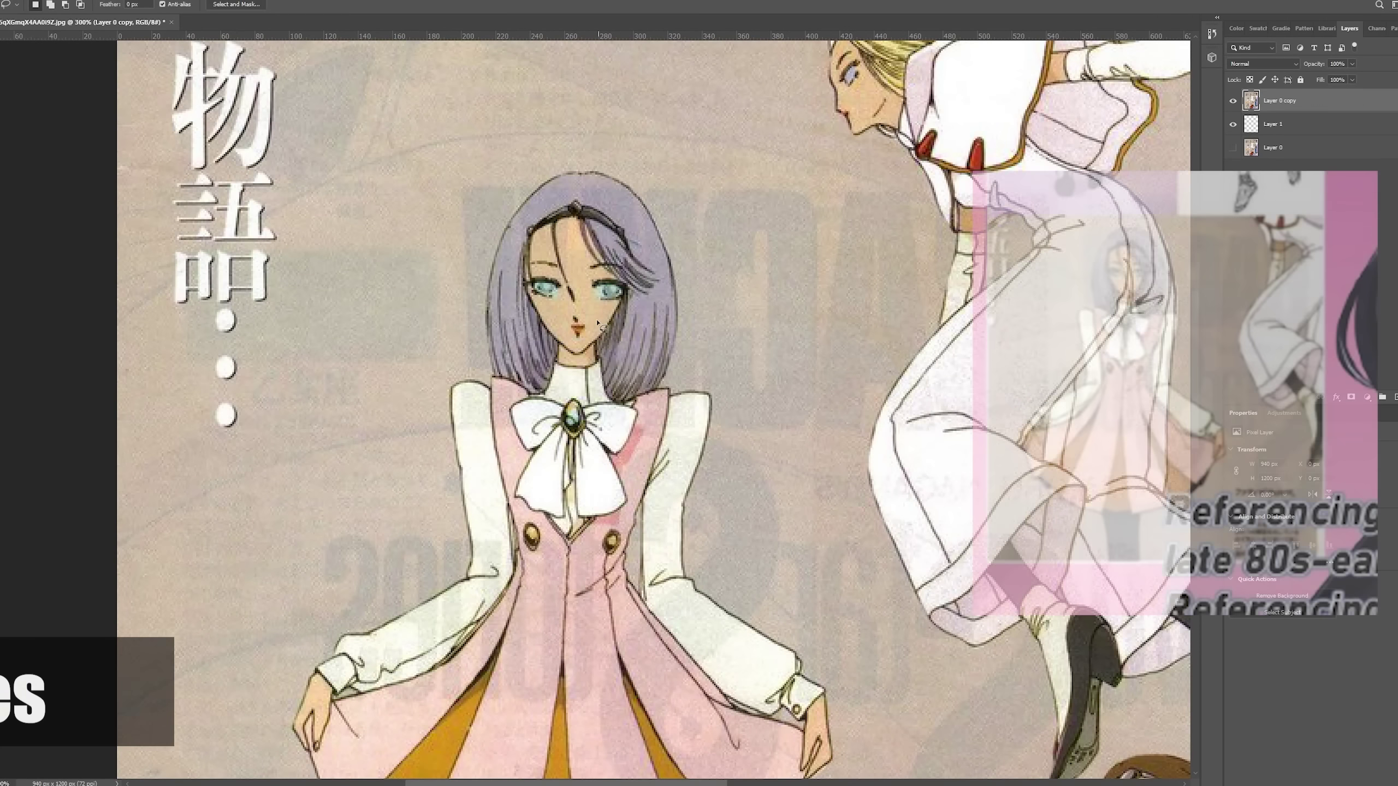
click(1233, 148)
key(ctrl+plus)
drag(623, 371, 667, 479)
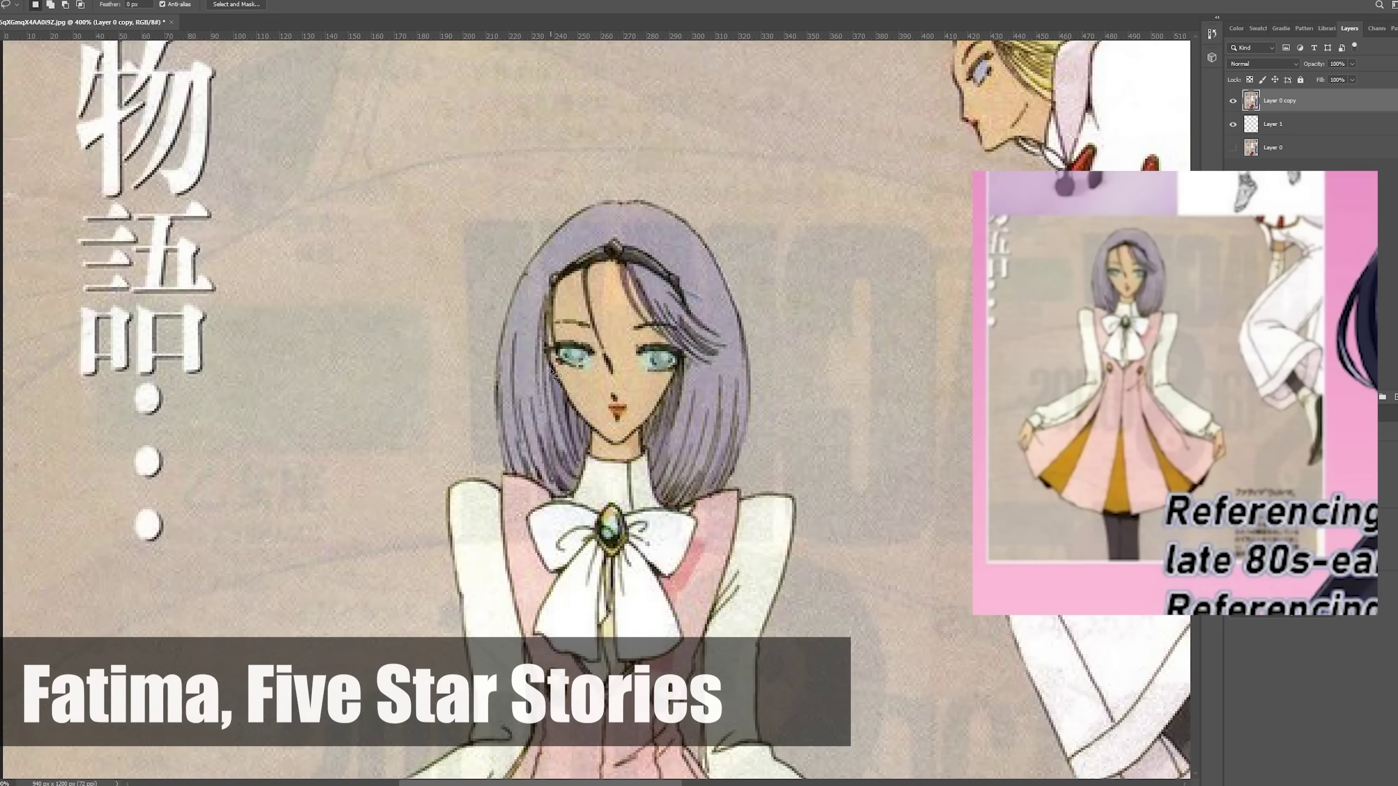
drag(567, 339, 570, 337)
key(v)
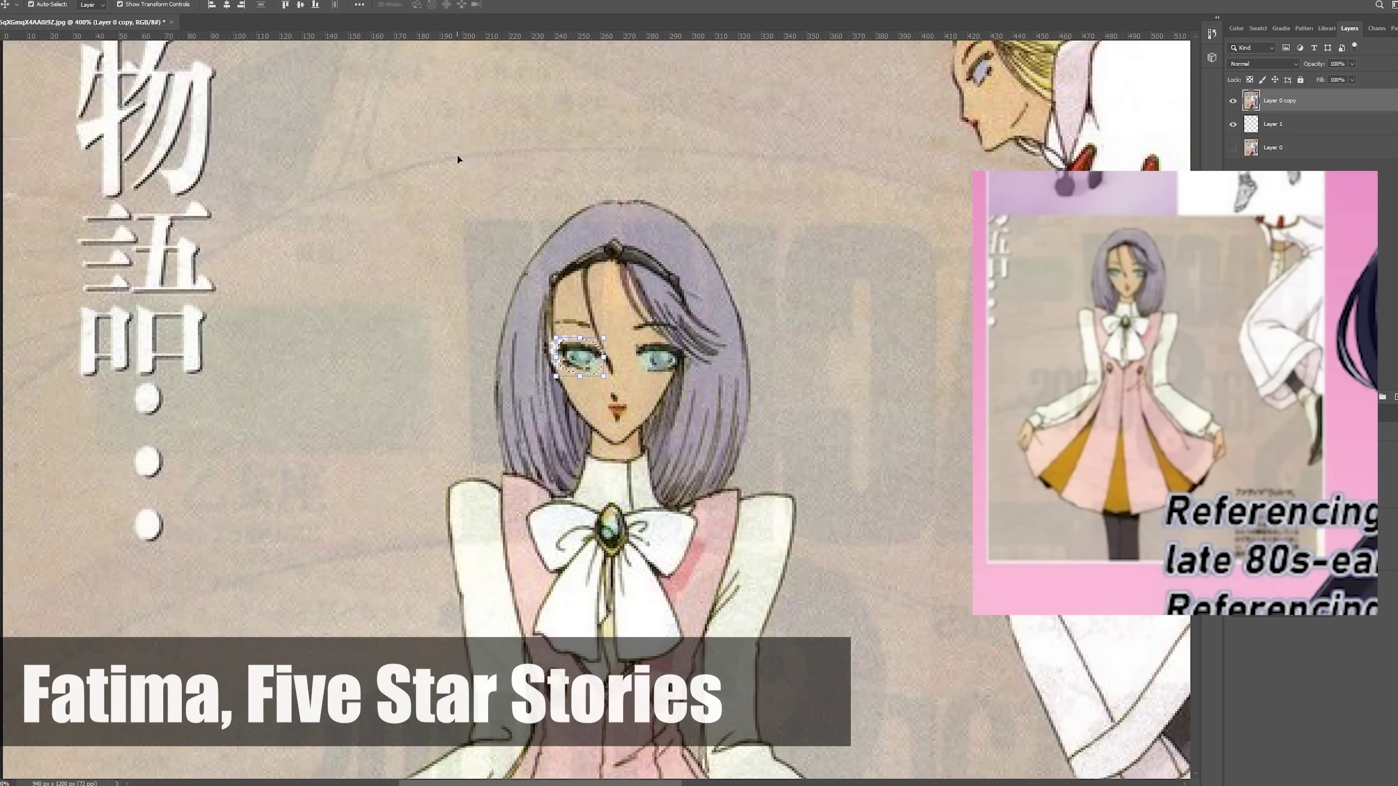
- Select the purple-haired woman's right-hand eye and move it slightly toward the nose
key(l)
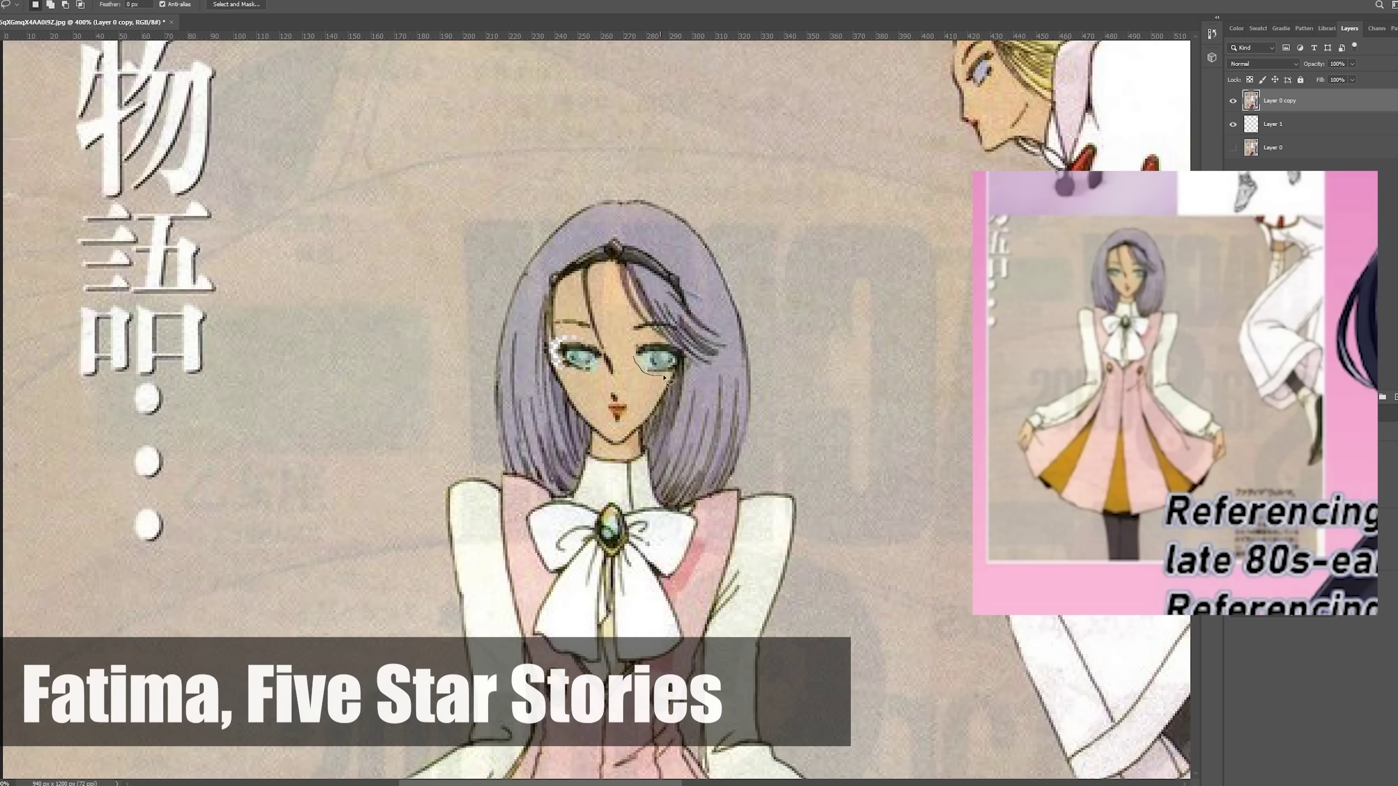
drag(638, 366, 638, 365)
key(v)
drag(646, 361, 670, 373)
key(ctrl+d)
click(1, 137)
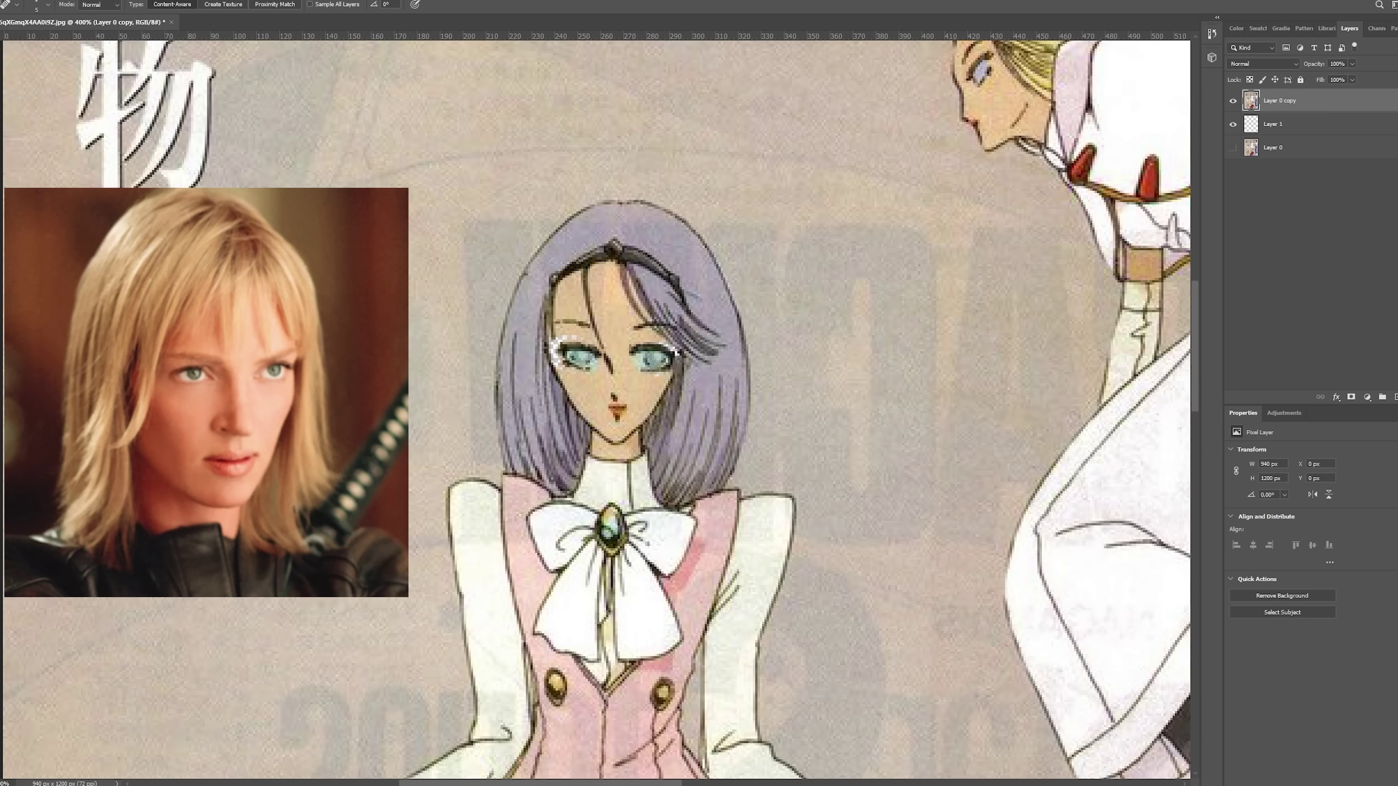
- Select the tip of the woman's nose and move it slightly up
key(l)
drag(632, 395, 630, 394)
key(v)
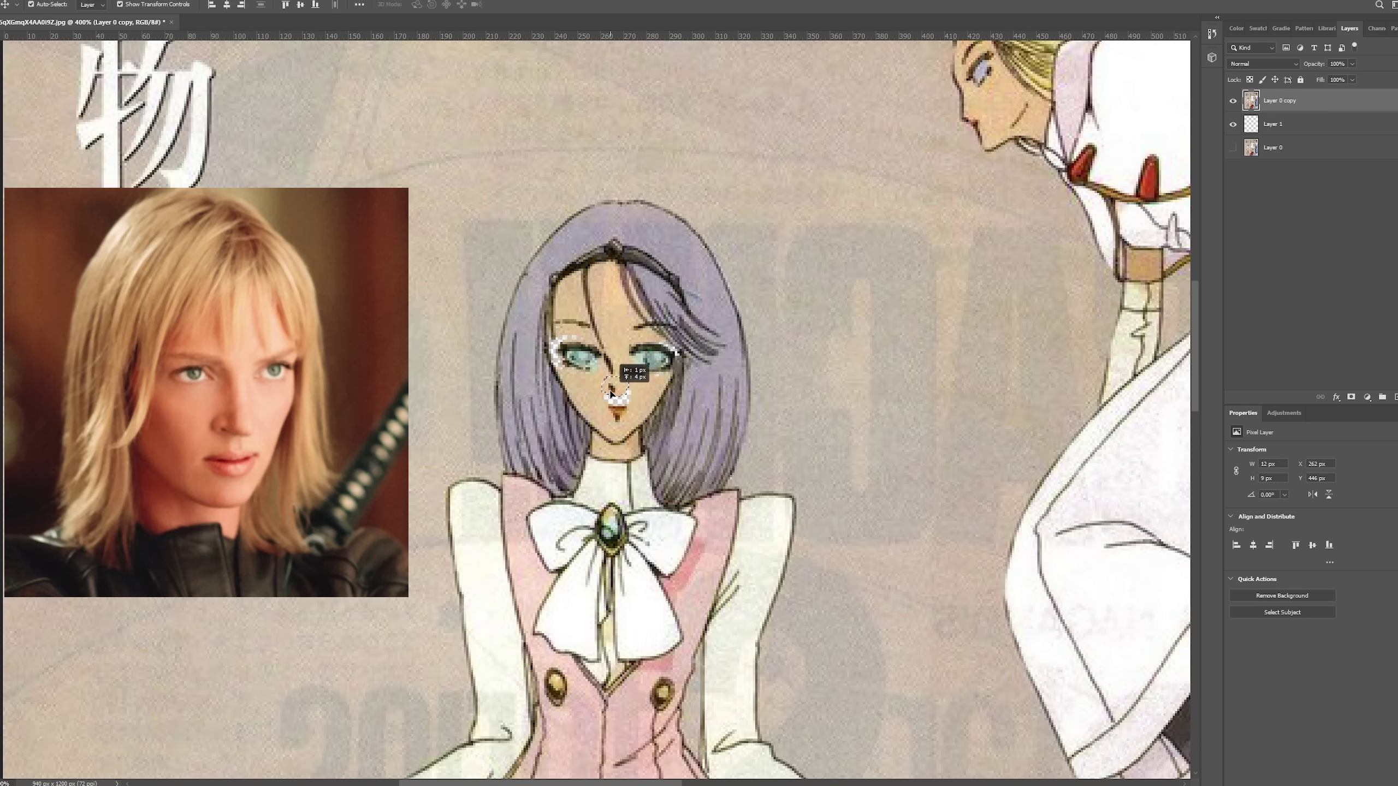
key(l)
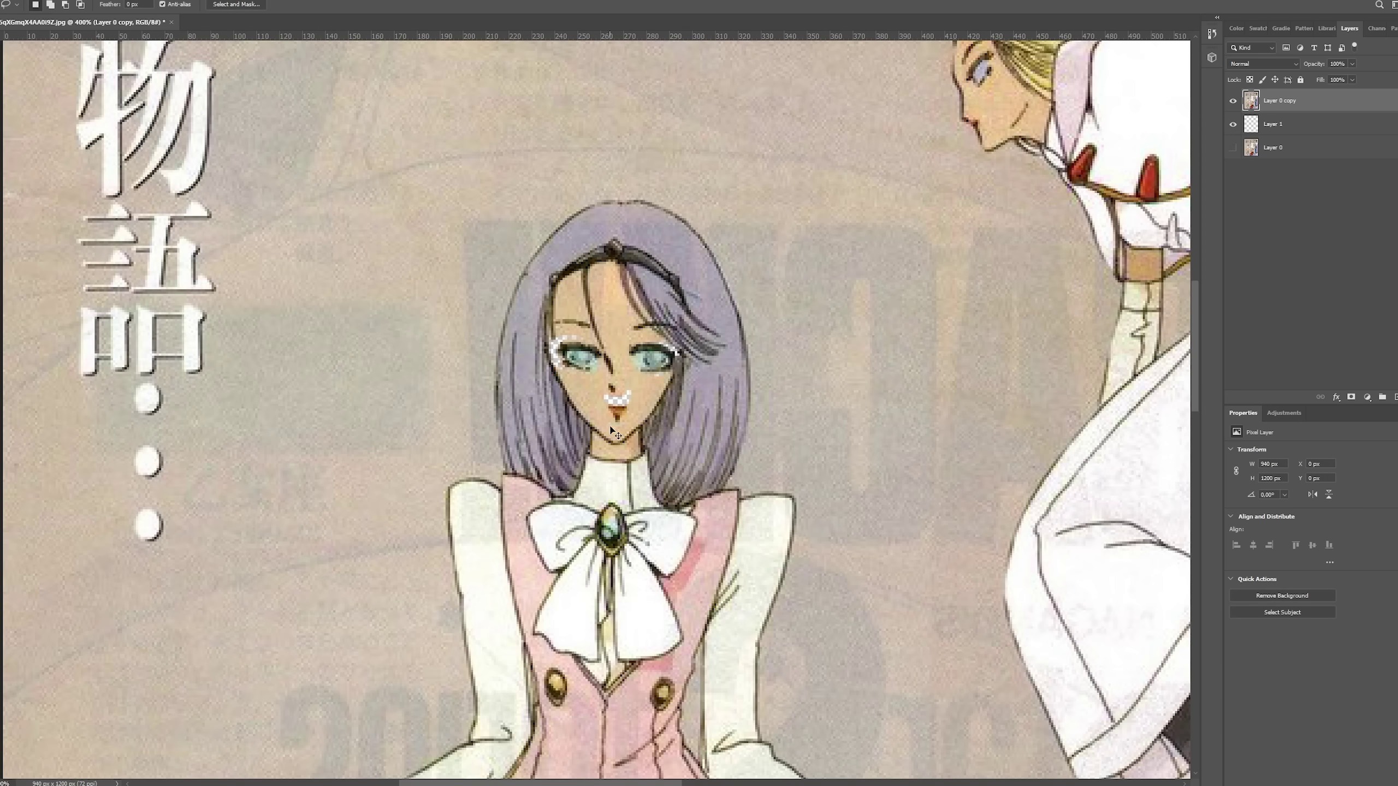
key(ctrl+z)
key(ctrl+z)
key(ctrl+z)
- Move the woman's selected mouth down toward the chin and clear the selection
key(v)
drag(617, 399, 618, 422)
key(l)
key(v)
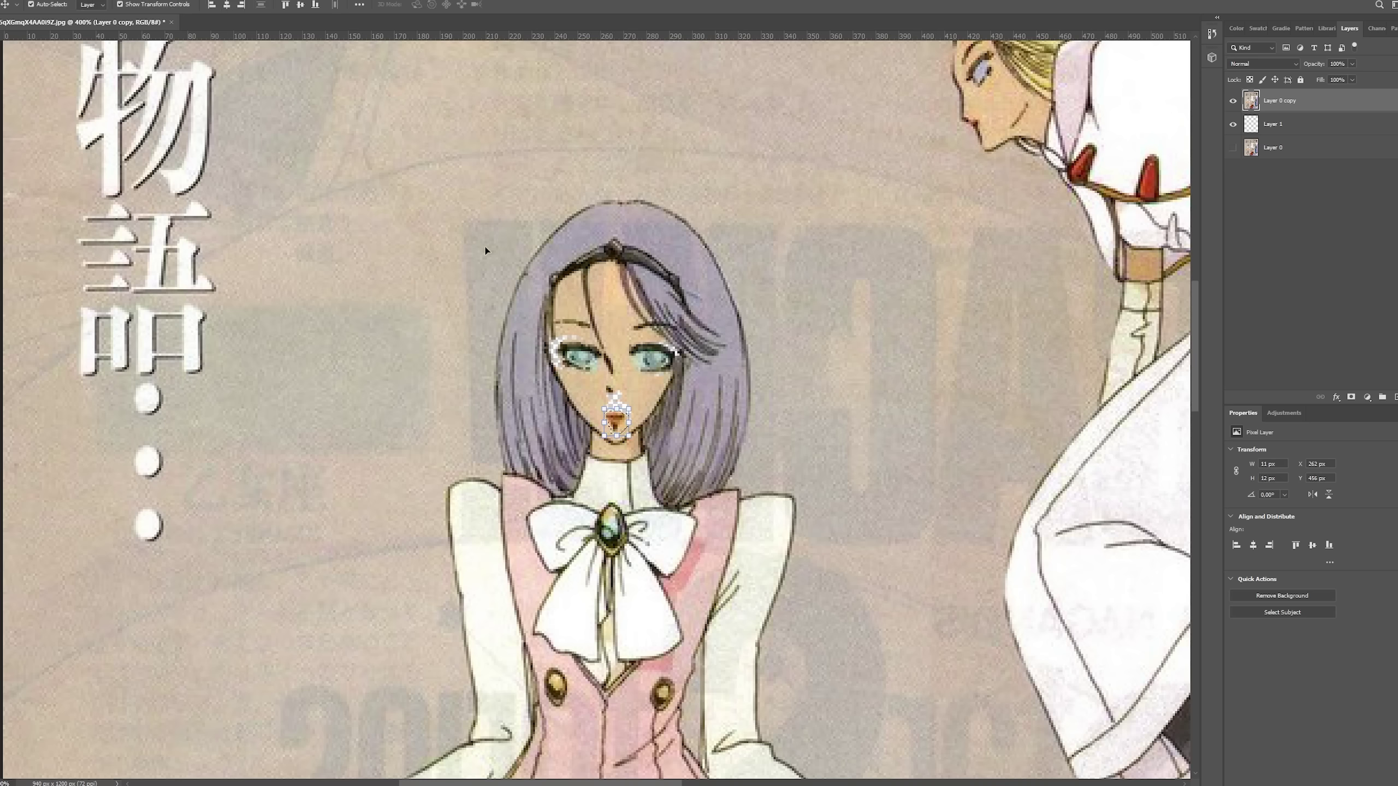
key(ctrl+d)
- Fill Layer 1 beneath the edited copy with the foreground colour using the Paint Bucket
key(g)
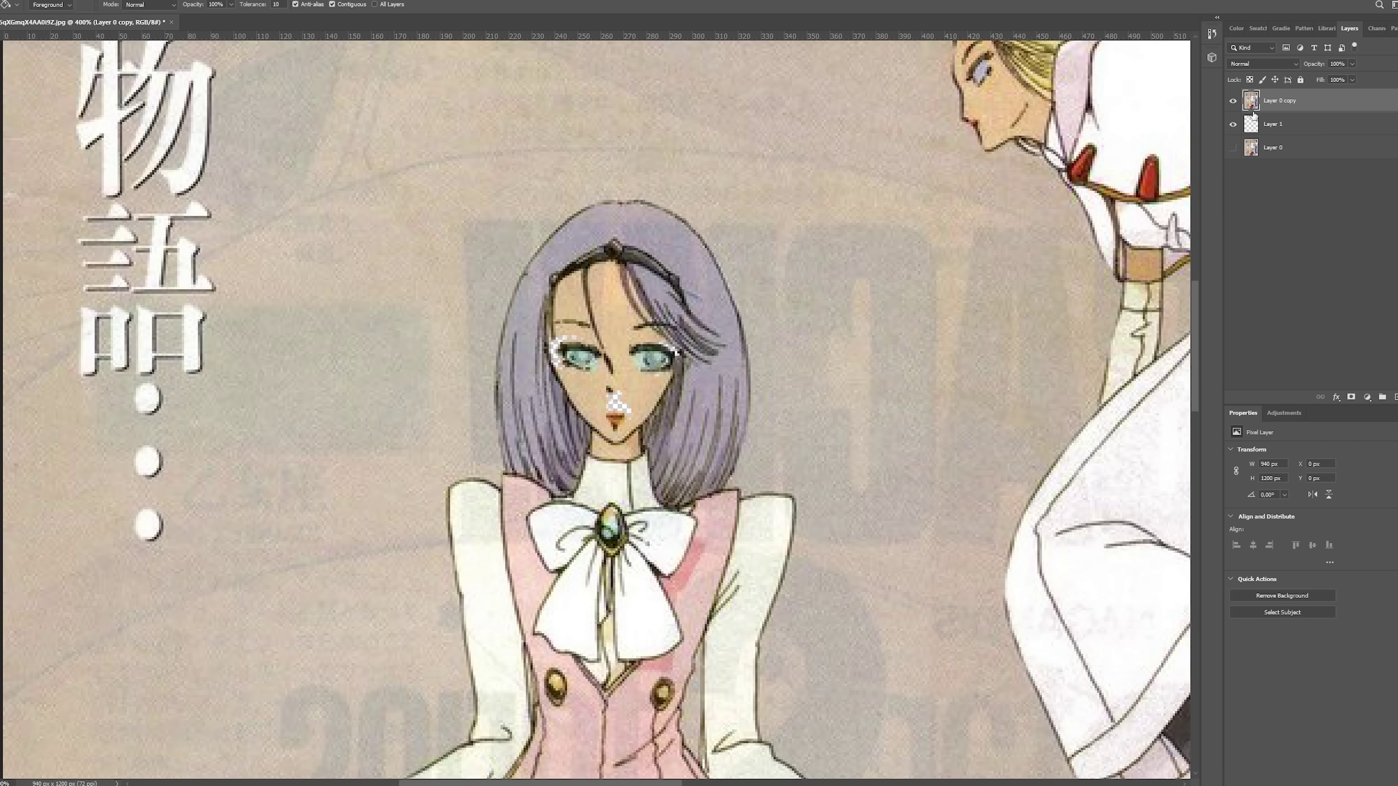
click(1265, 124)
click(927, 438)
key(l)
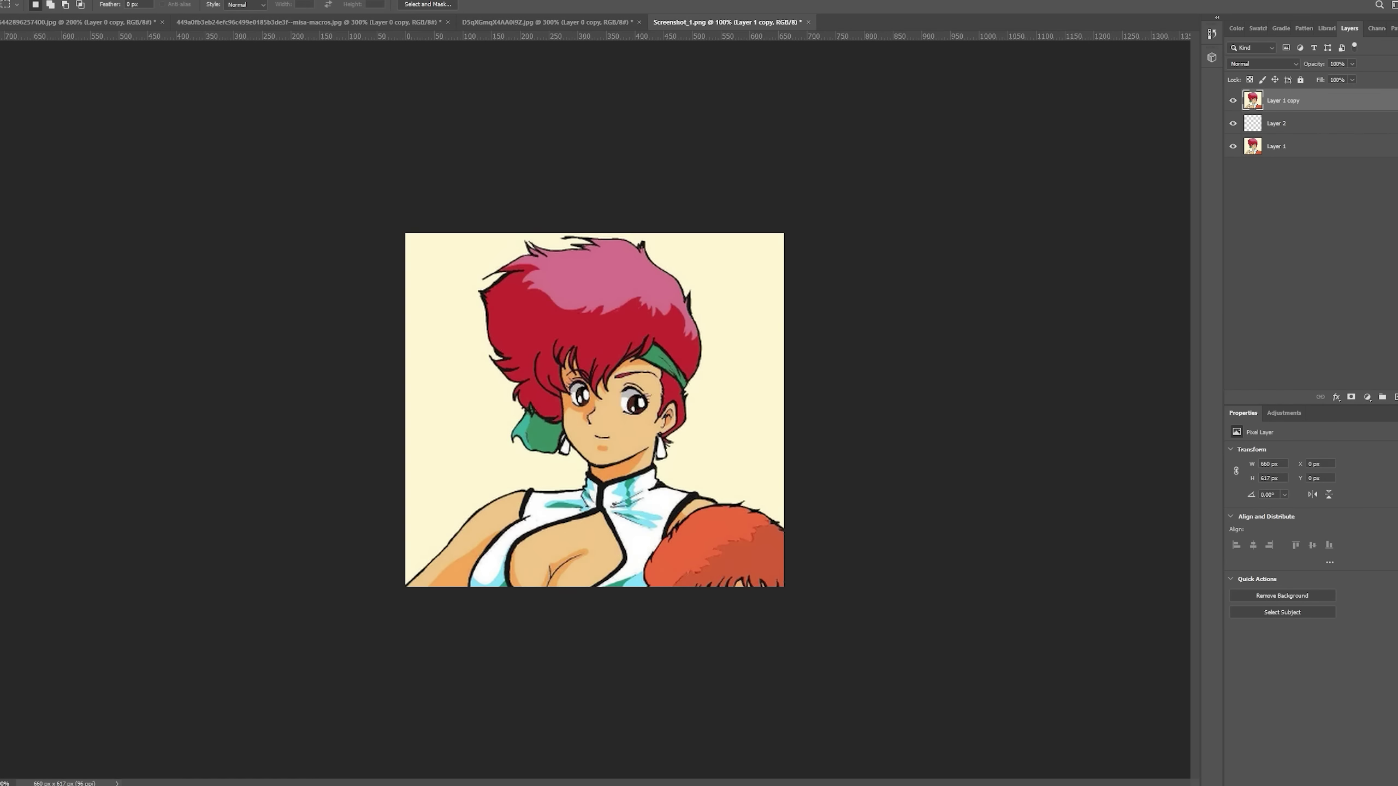
- Select the red-haired character's larger eye and shift it toward the nose with Free Transform
key(l)
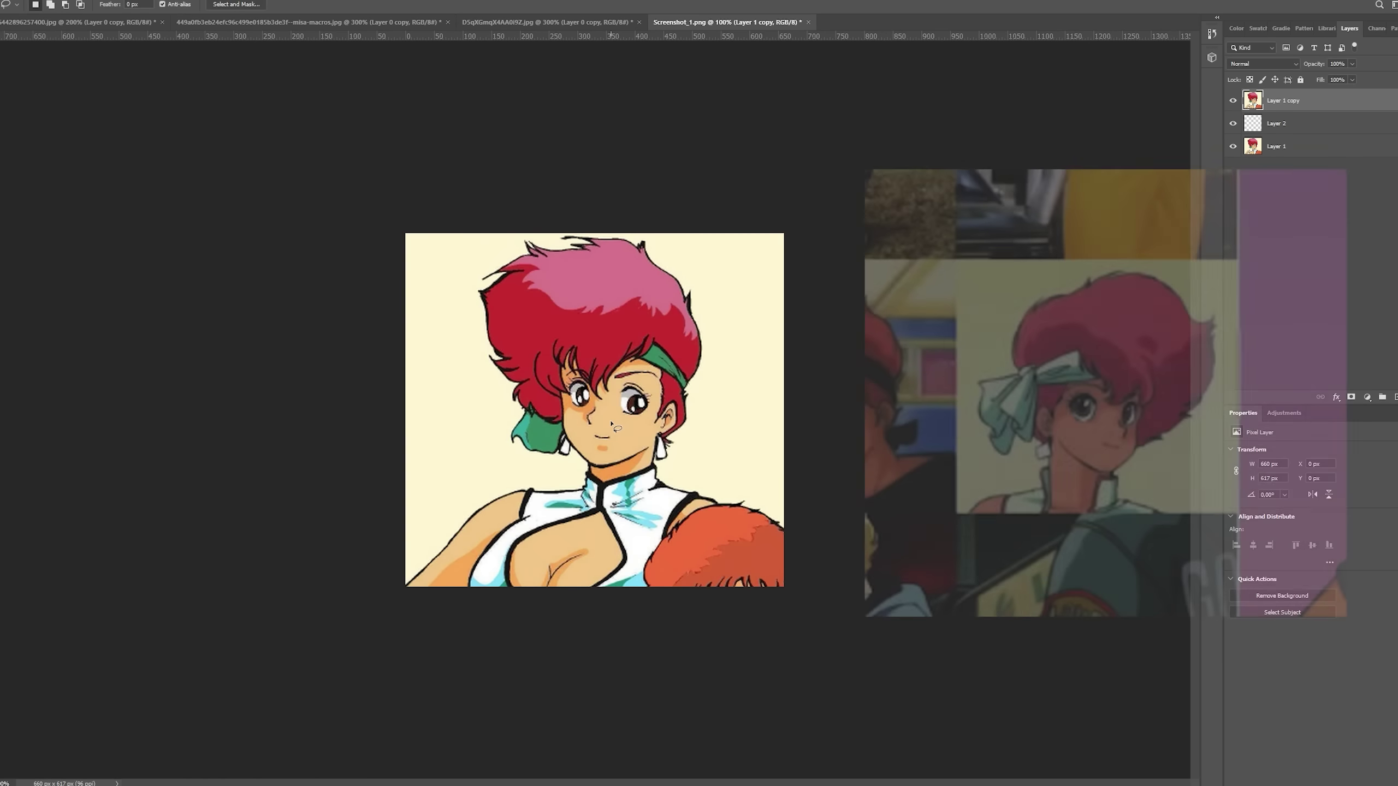
key(ctrl+plus)
mouse_move(694, 355)
mouse_down()
mouse_move(641, 381)
mouse_move(707, 375)
mouse_move(609, 387)
mouse_move(585, 405)
mouse_move(552, 347)
mouse_move(553, 392)
mouse_up()
key(ctrl+t)
key(Return)
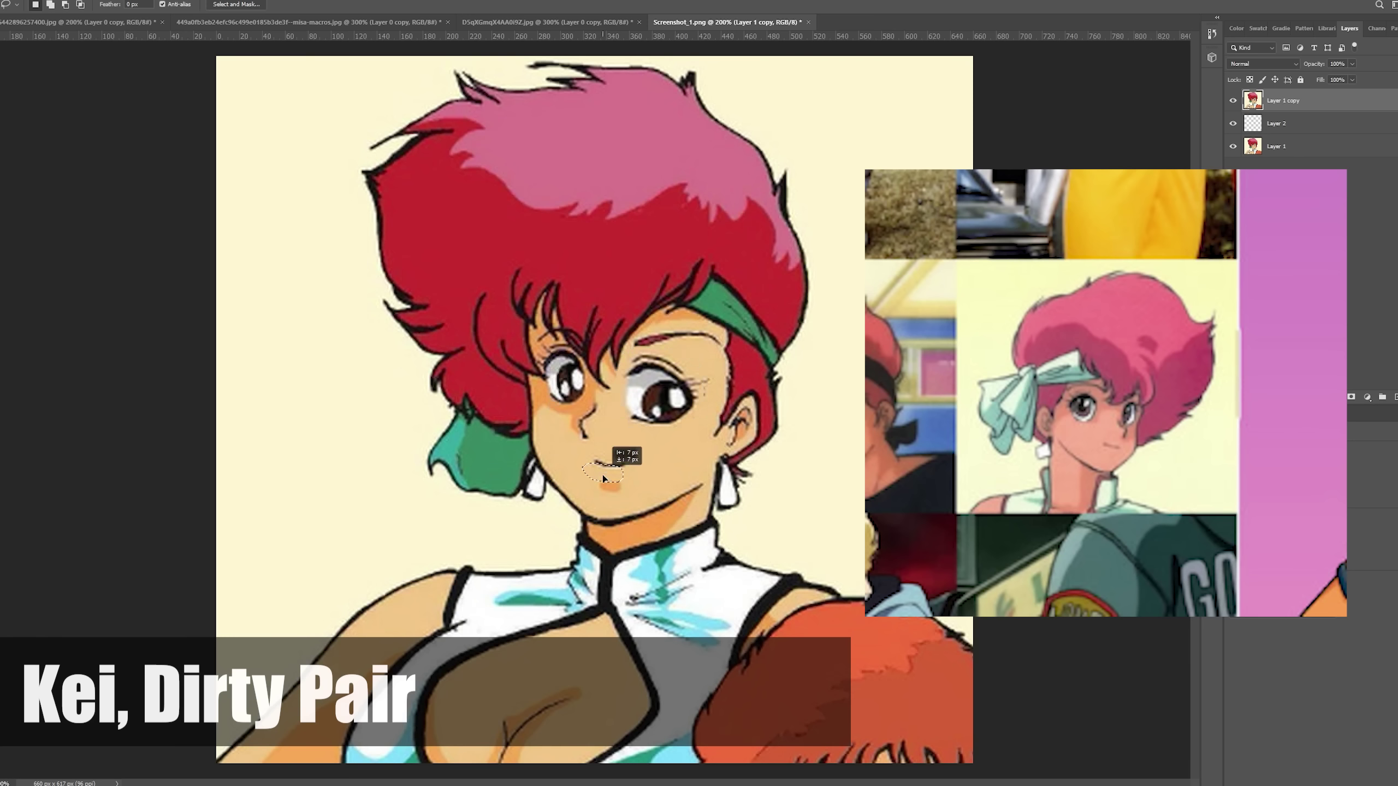
- Select the character's mouth, move it down toward the chin, and hide the original Layer 1
drag(602, 474, 607, 466)
key(v)
drag(607, 466, 611, 489)
click(1233, 146)
key(ctrl+d)
- Select the character's nose with the Lasso and lengthen it with Free Transform
key(l)
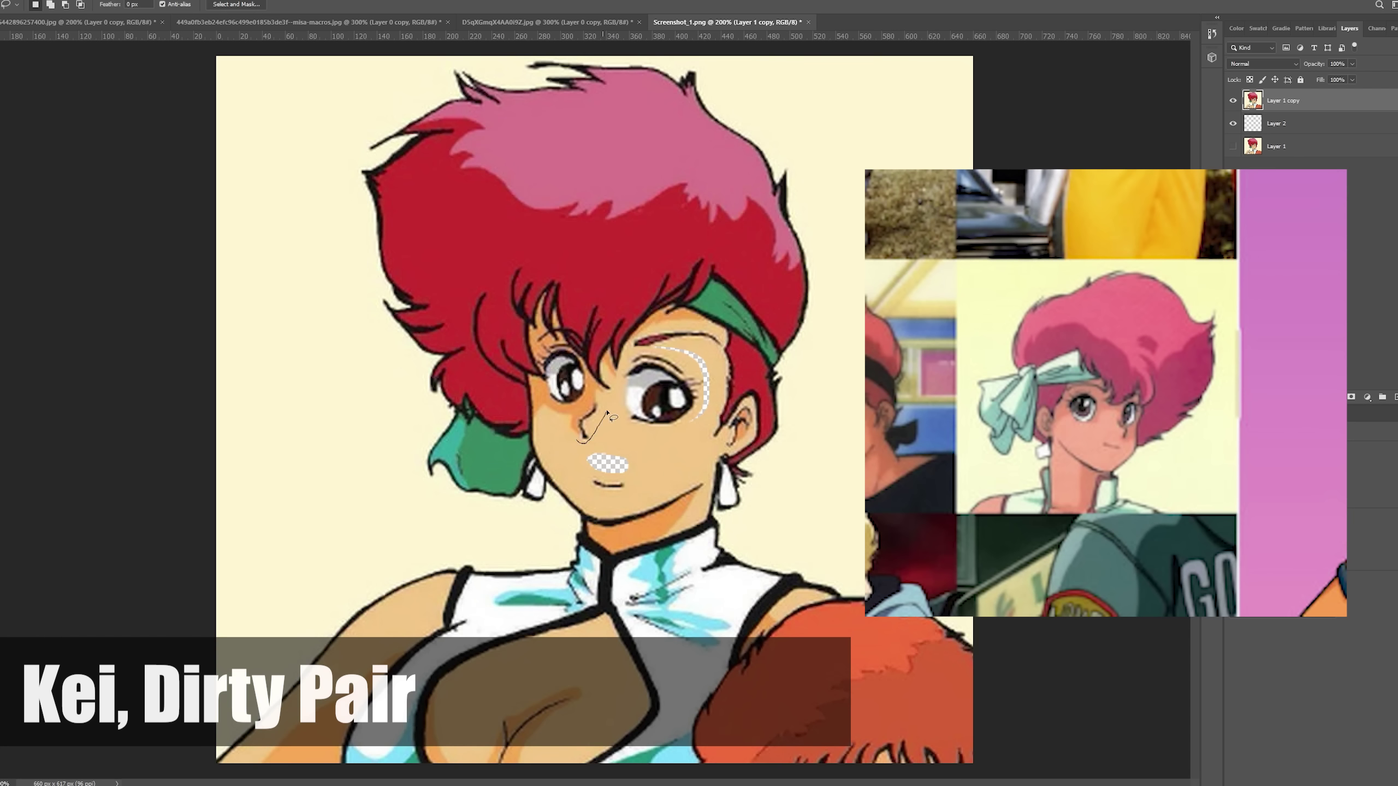
mouse_move(607, 411)
mouse_down()
mouse_move(577, 441)
mouse_move(586, 461)
mouse_move(560, 429)
mouse_move(585, 421)
mouse_move(585, 468)
mouse_up()
key(ctrl+t)
drag(594, 432, 593, 423)
click(533, 5)
- Select the character's mouth again and shift it left so it sits under the nose
mouse_move(590, 488)
mouse_down()
mouse_move(631, 484)
mouse_move(593, 480)
mouse_move(613, 442)
mouse_up()
key(Delete)
key(ctrl+d)
key(v)
key(ctrl+d)
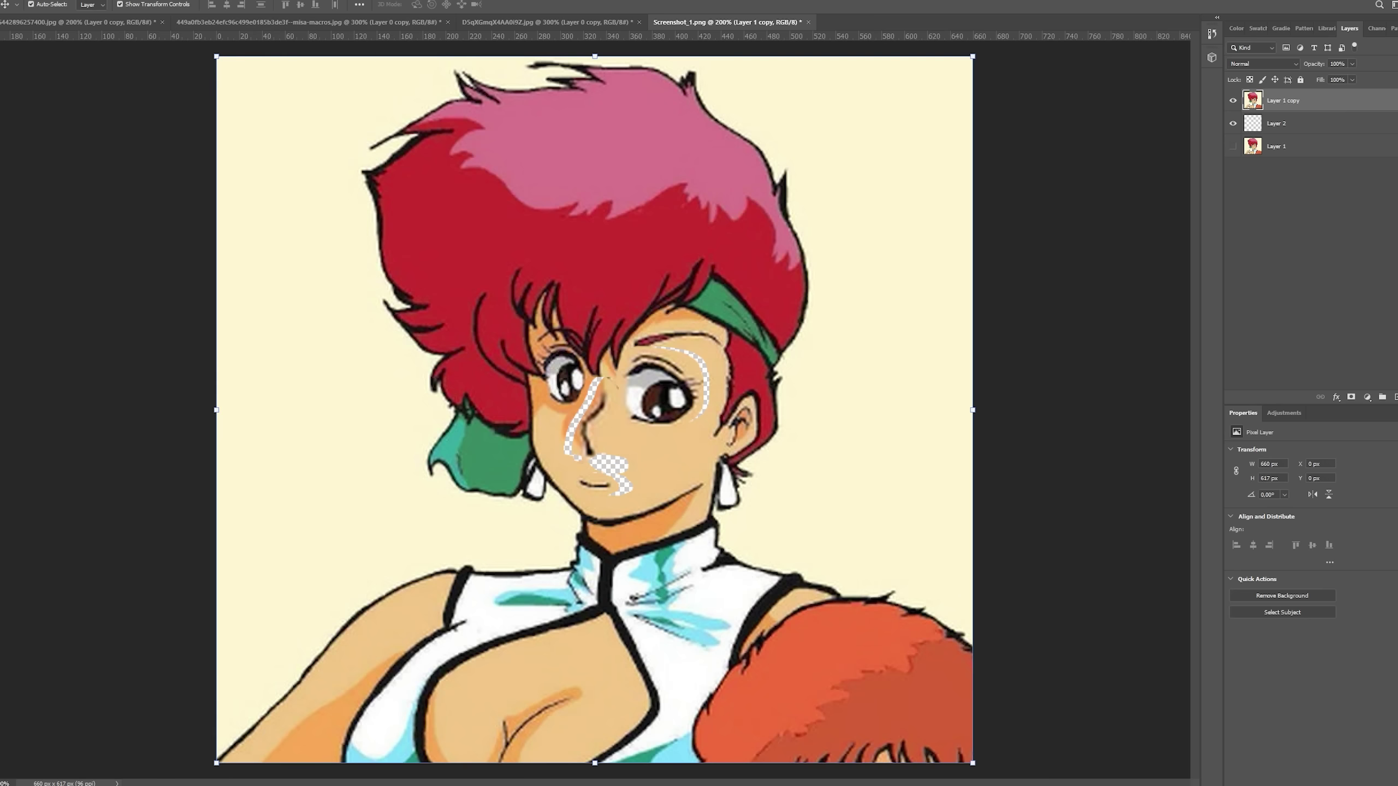
- Reduce the brush size and paint over the transparent gap along the nose with the matching skin tones
key(b)
right_click(654, 434)
key(Escape)
right_click(638, 434)
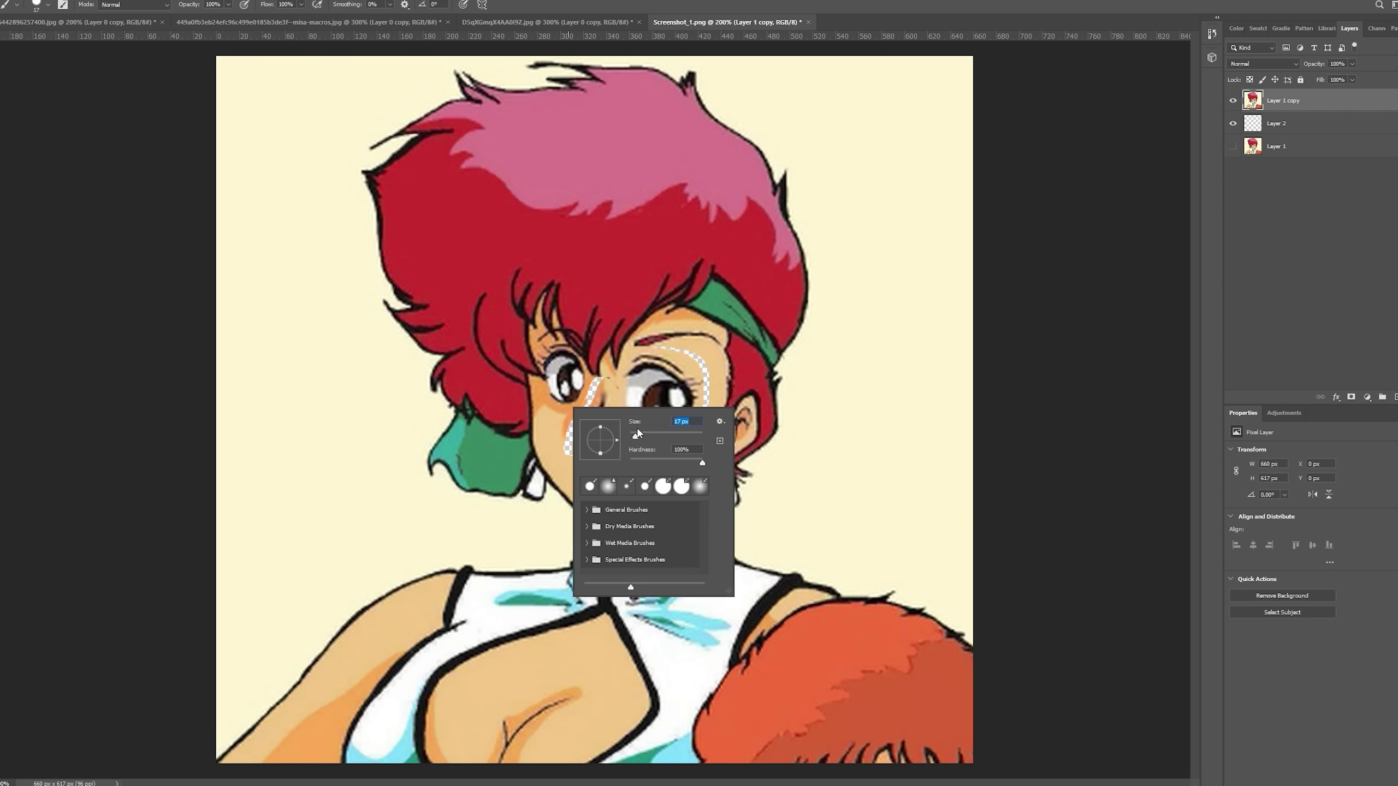
drag(637, 433, 634, 434)
key(Return)
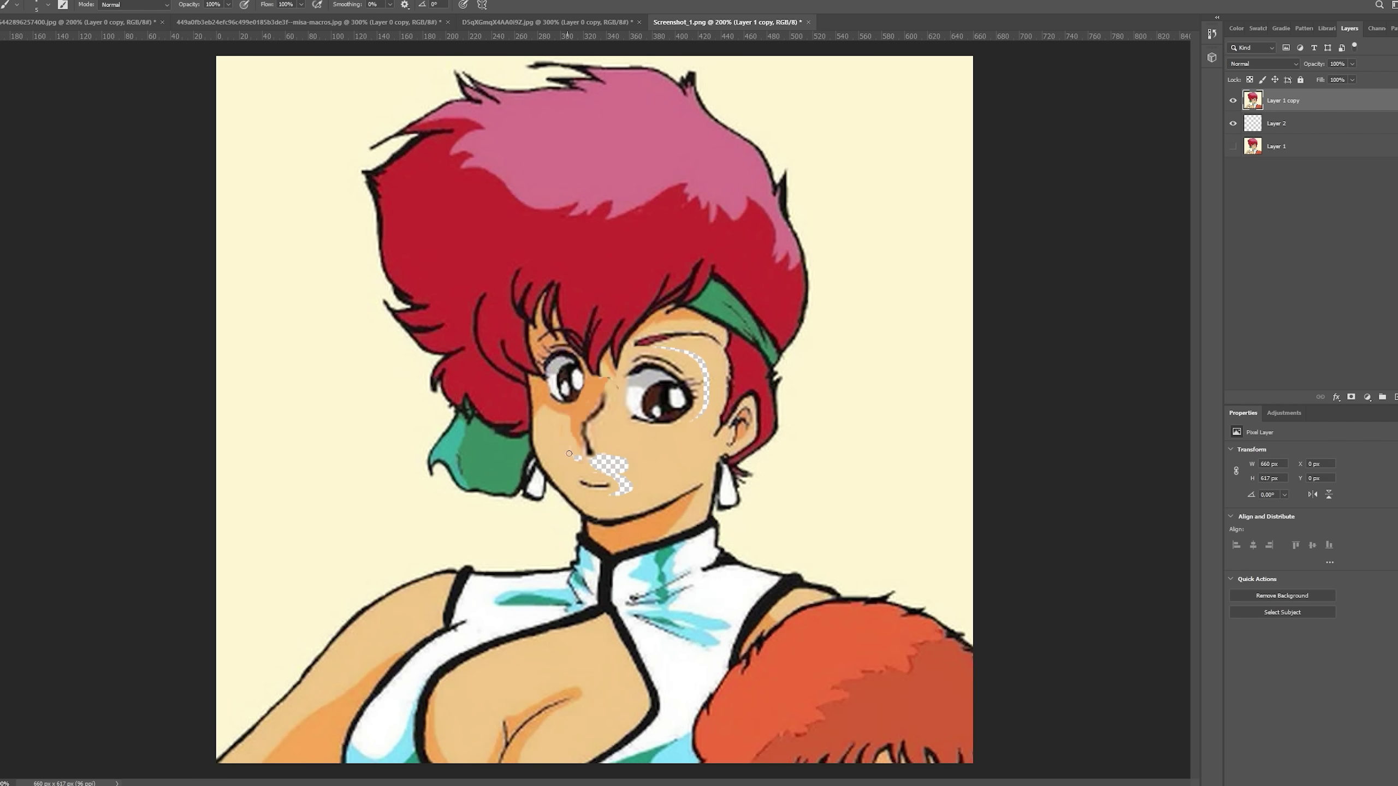
- Fill the remaining transparent gaps above the mouth and beside the larger eye with skin colour
key(g)
click(617, 473)
click(701, 419)
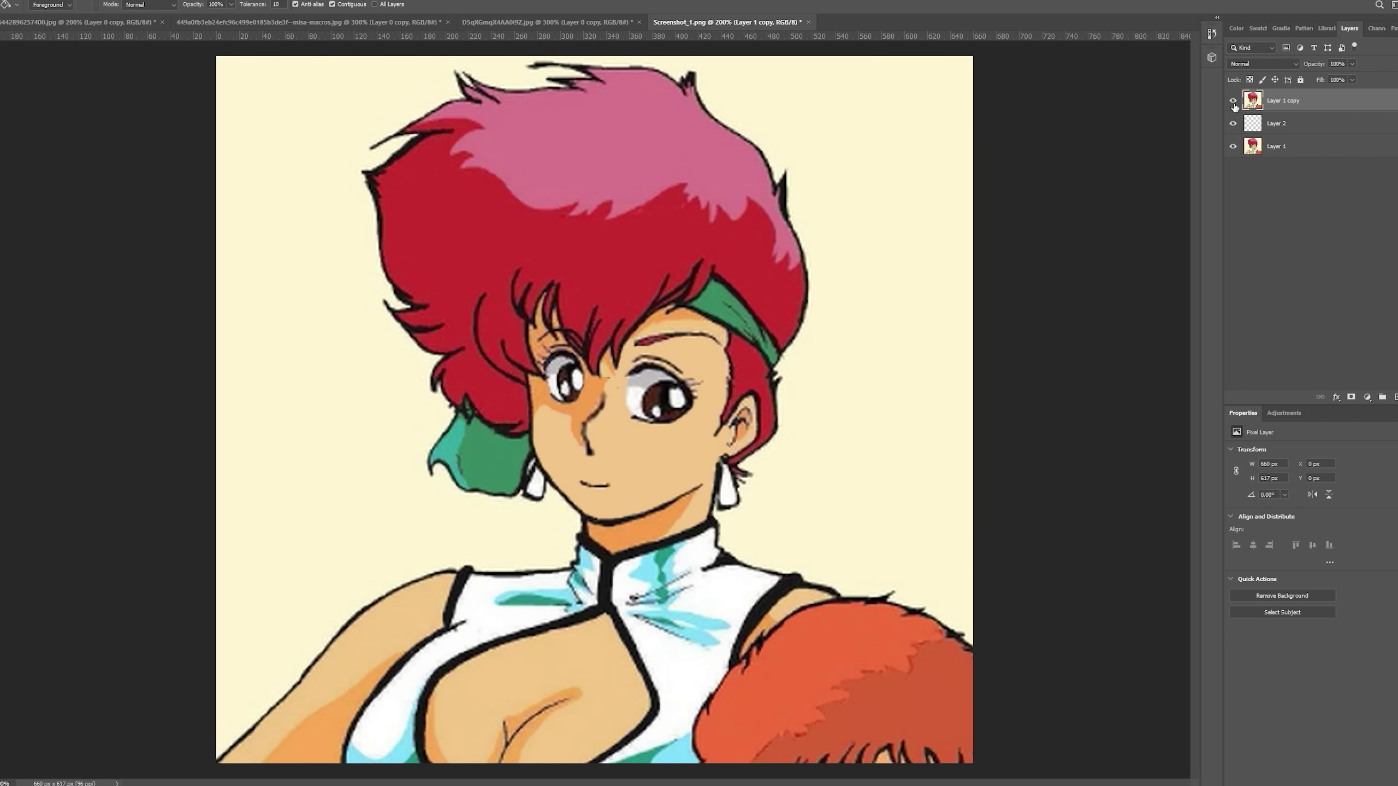
- Select the character's smaller eye and stretch it slightly downward with Free Transform
key(l)
mouse_move(584, 358)
mouse_down()
mouse_move(547, 392)
mouse_move(595, 376)
mouse_up()
right_click(565, 376)
click(595, 495)
drag(563, 406, 564, 416)
key(Return)
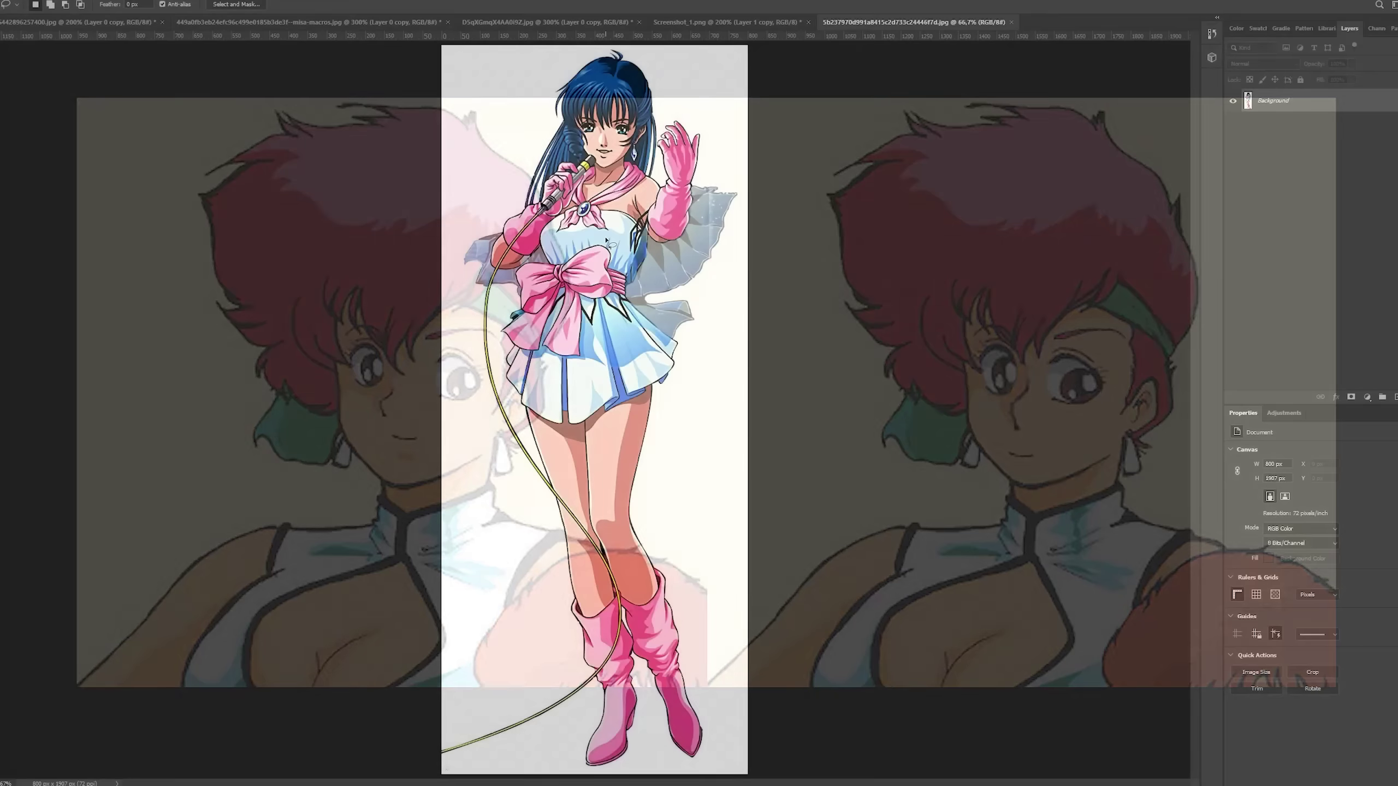
- Duplicate the Background layer, add a blank layer beneath the copy, and convert the original Background into Layer 0
scroll(702, 352, up, 10)
scroll(700, 348, up, 3)
key(ctrl+plus)
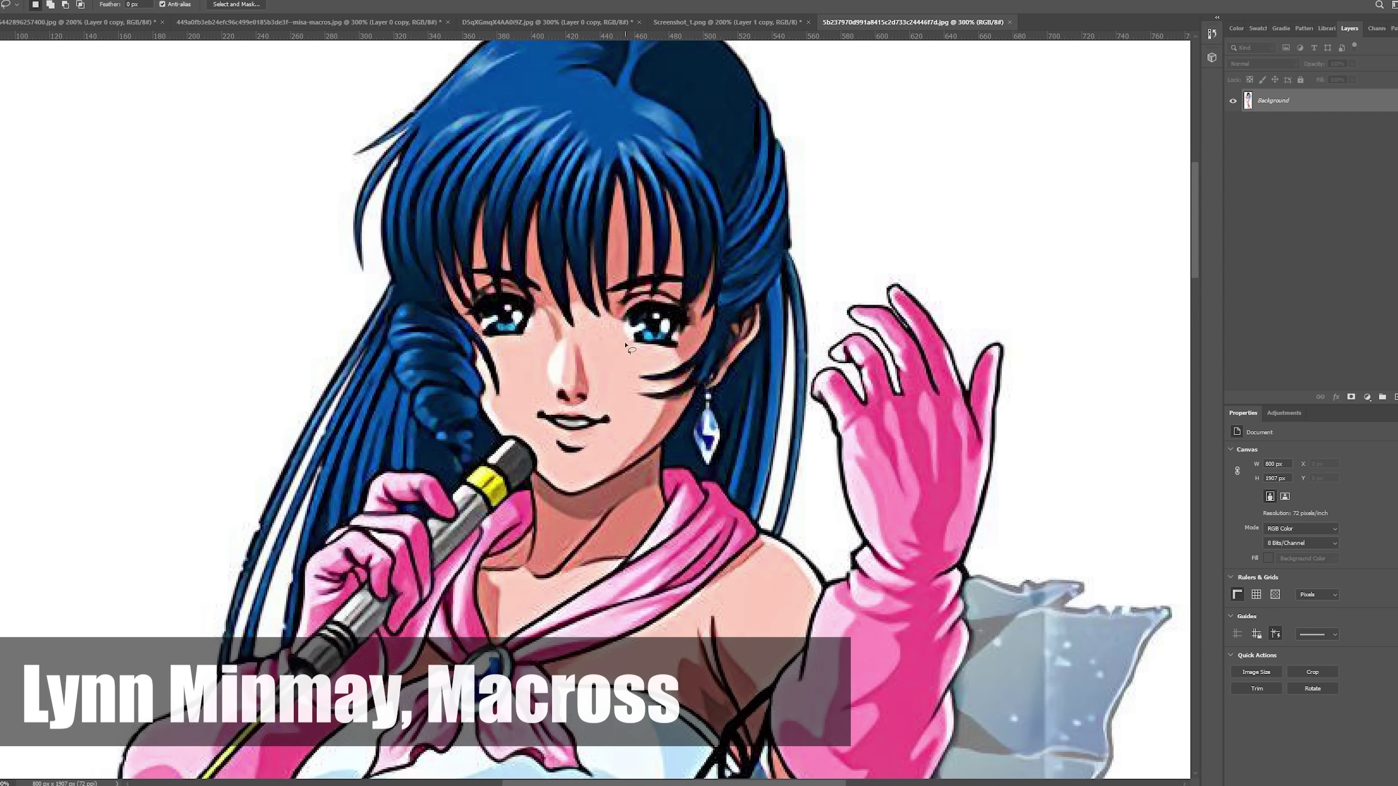
click(1394, 398)
right_click(1282, 124)
click(1310, 143)
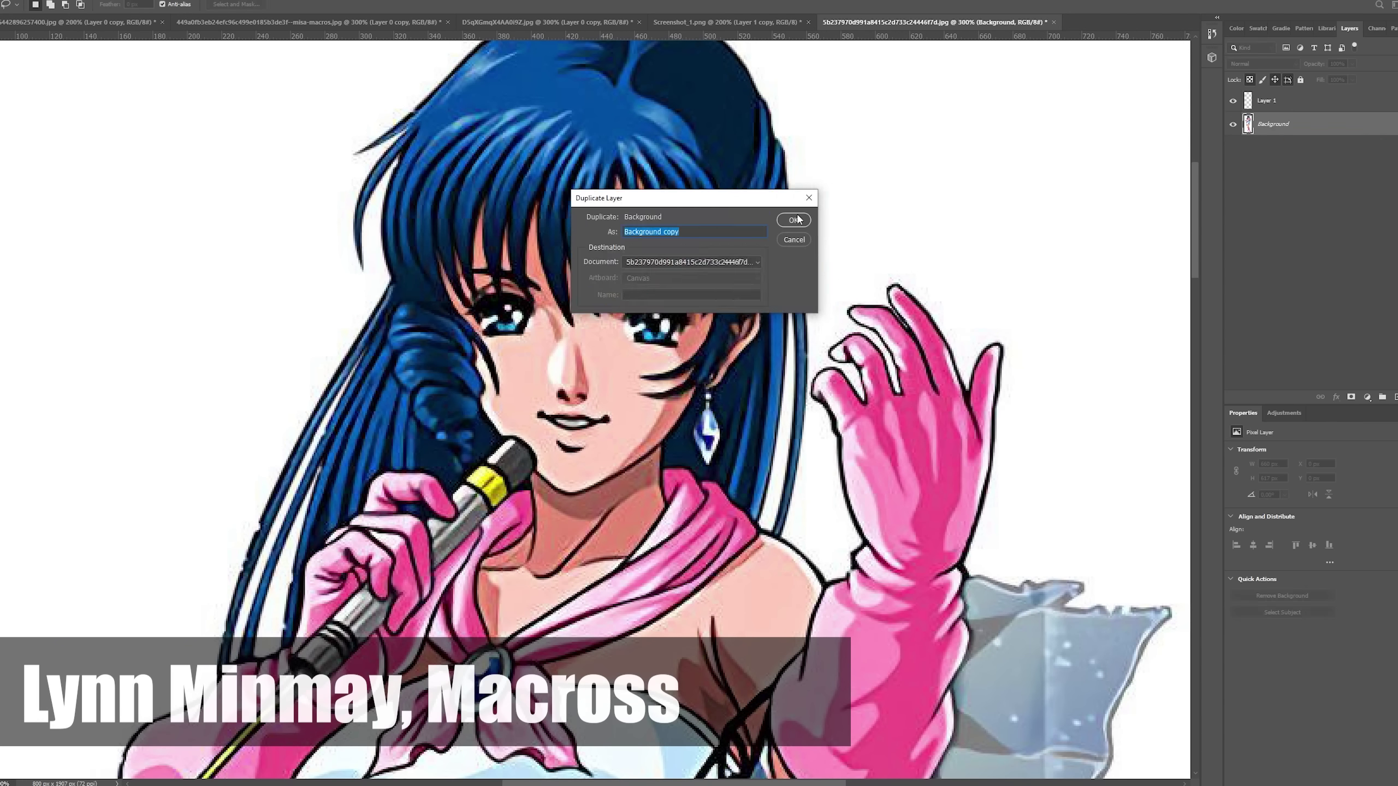
key(Return)
double_click(1282, 147)
key(Return)
drag(1279, 124, 1273, 90)
- Shift the character's left eye inward toward the nose and widen and tilt the other eye with Free Transform
mouse_move(662, 352)
mouse_down()
mouse_move(633, 290)
mouse_move(605, 339)
mouse_up()
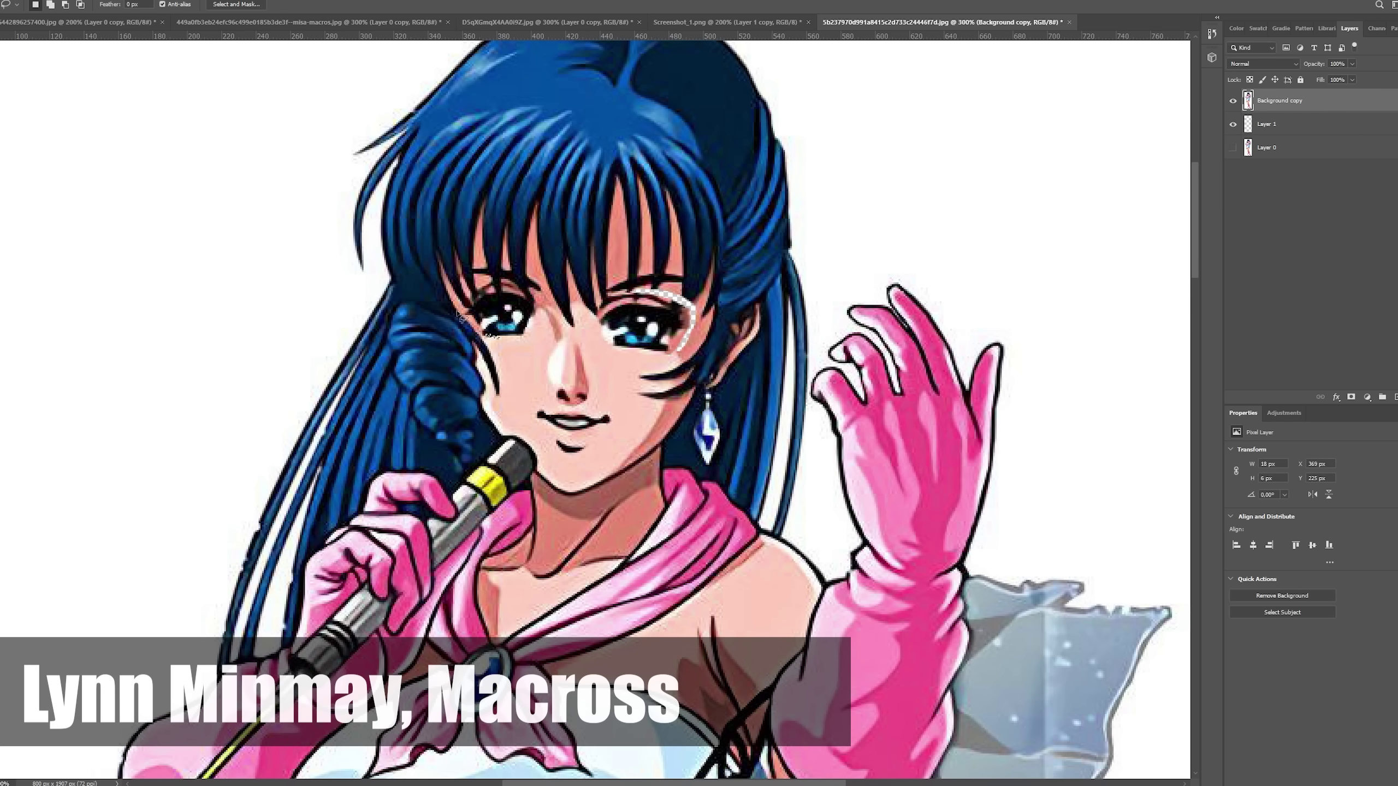
mouse_move(463, 315)
mouse_down()
mouse_move(485, 288)
mouse_move(472, 326)
mouse_move(553, 313)
mouse_move(561, 290)
mouse_up()
right_click(509, 315)
click(550, 433)
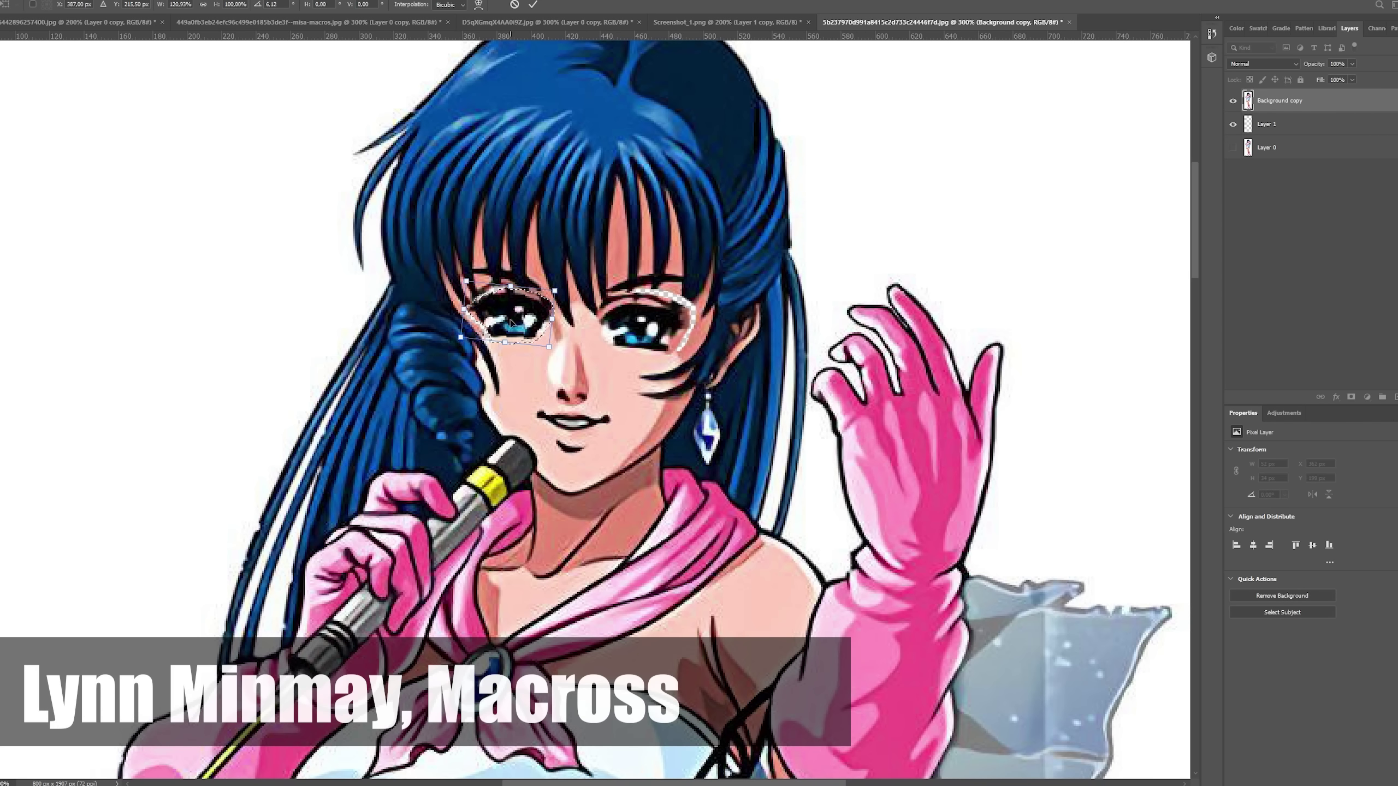
click(531, 5)
key(ctrl+d)
- Select the character's mouth and move it slightly down toward the chin
drag(557, 450, 561, 455)
mouse_move(555, 441)
mouse_down()
mouse_move(567, 461)
mouse_move(554, 443)
mouse_move(601, 432)
mouse_move(536, 417)
mouse_up()
key(Delete)
key(v)
drag(574, 419, 572, 442)
key(ctrl+d)
- Select the character's nose and shorten it upward with Free Transform
key(l)
mouse_move(547, 392)
mouse_down()
mouse_move(571, 337)
mouse_move(548, 390)
mouse_up()
key(ctrl+t)
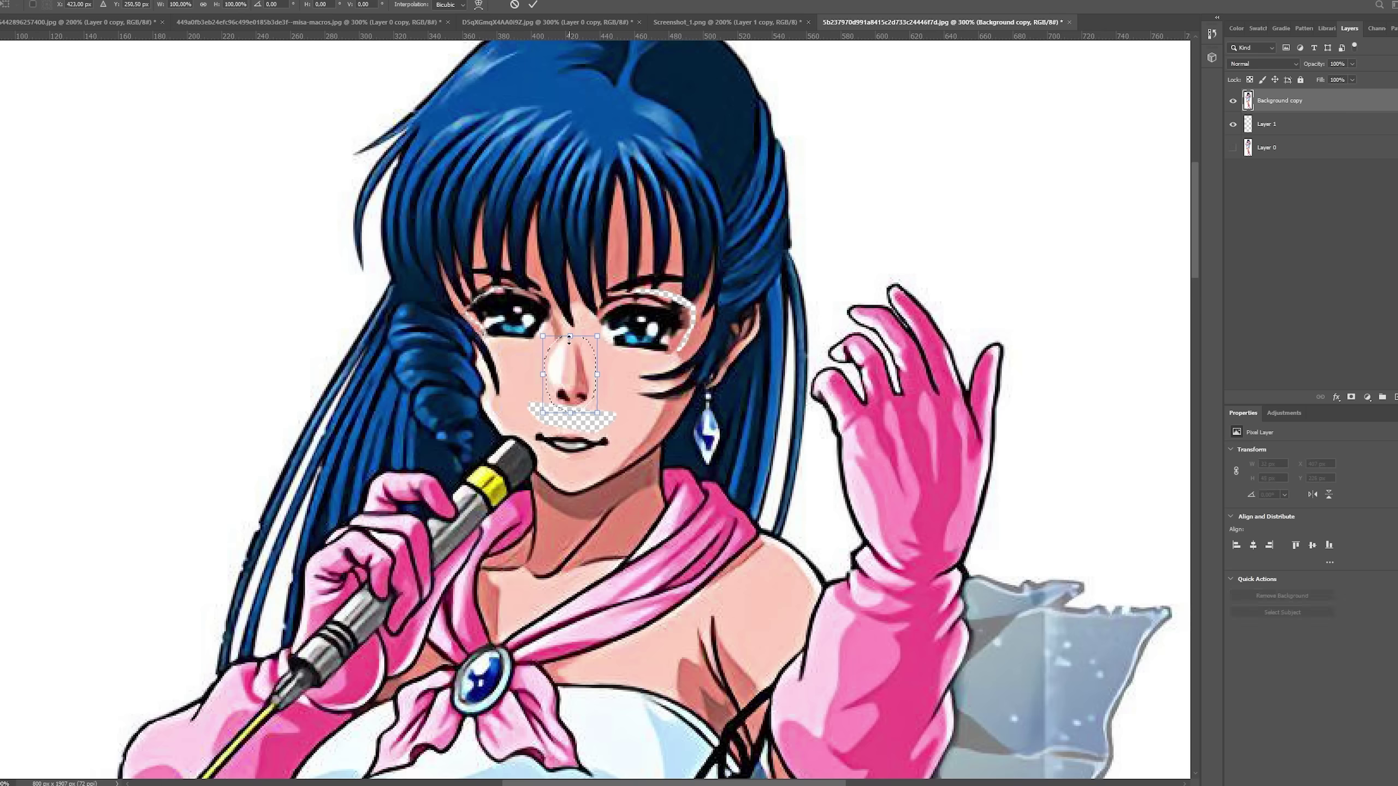
drag(568, 335, 570, 315)
mouse_move(596, 365)
mouse_down()
mouse_move(609, 366)
mouse_move(578, 375)
mouse_up()
drag(611, 427, 608, 430)
drag(567, 420, 567, 430)
mouse_move(605, 376)
mouse_down()
mouse_move(564, 412)
mouse_move(545, 391)
mouse_move(607, 371)
mouse_move(607, 418)
mouse_move(573, 361)
mouse_up()
key(Return)
key(ctrl+d)
key(ctrl+z)
key(ctrl+z)
key(ctrl+t)
click(532, 4)
key(ctrl+d)
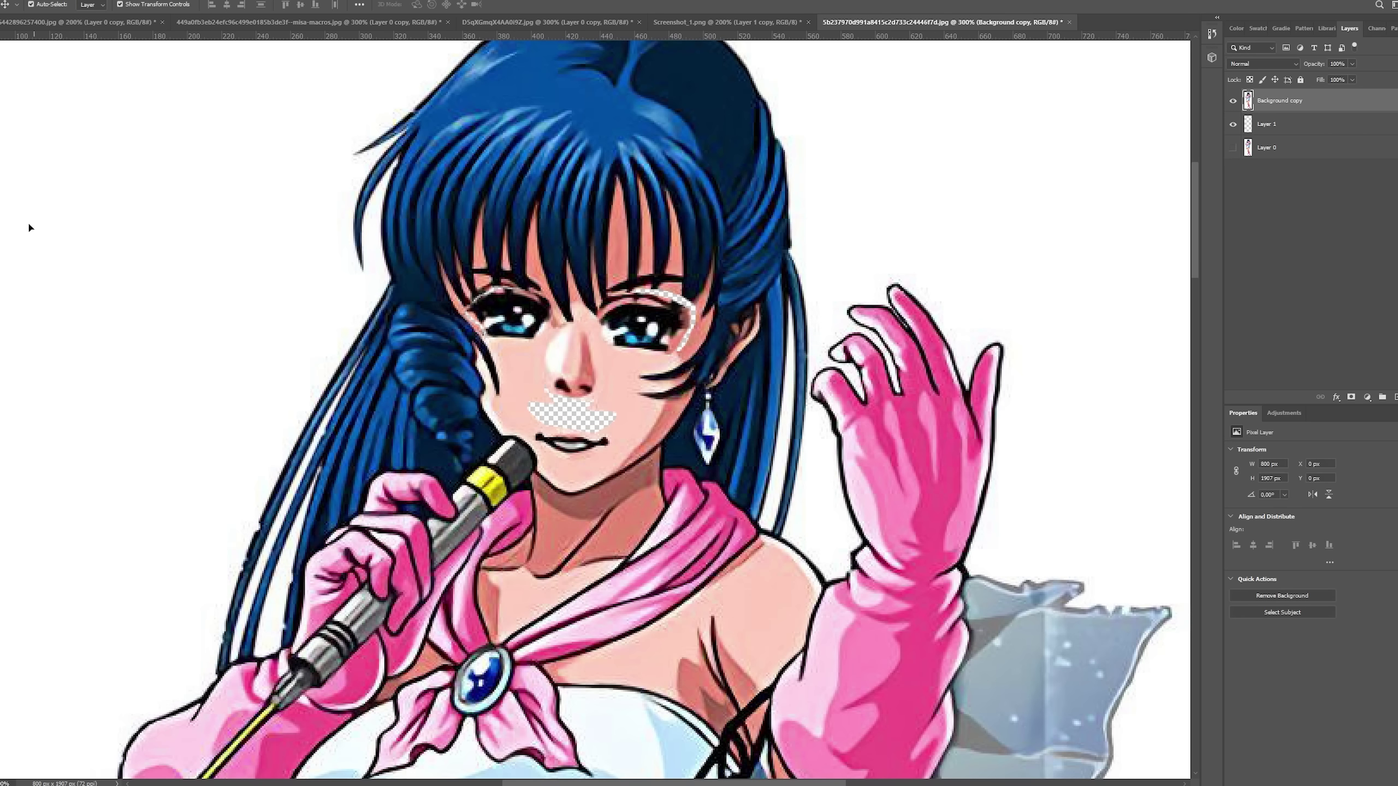
- Fill the blank Layer 1 with skin colour using the Paint Bucket so it backs the transparent gaps
key(g)
click(572, 415)
click(1291, 125)
click(680, 490)
- Select the character's right eye on the Background copy layer and stretch it slightly taller with Free Transform
key(l)
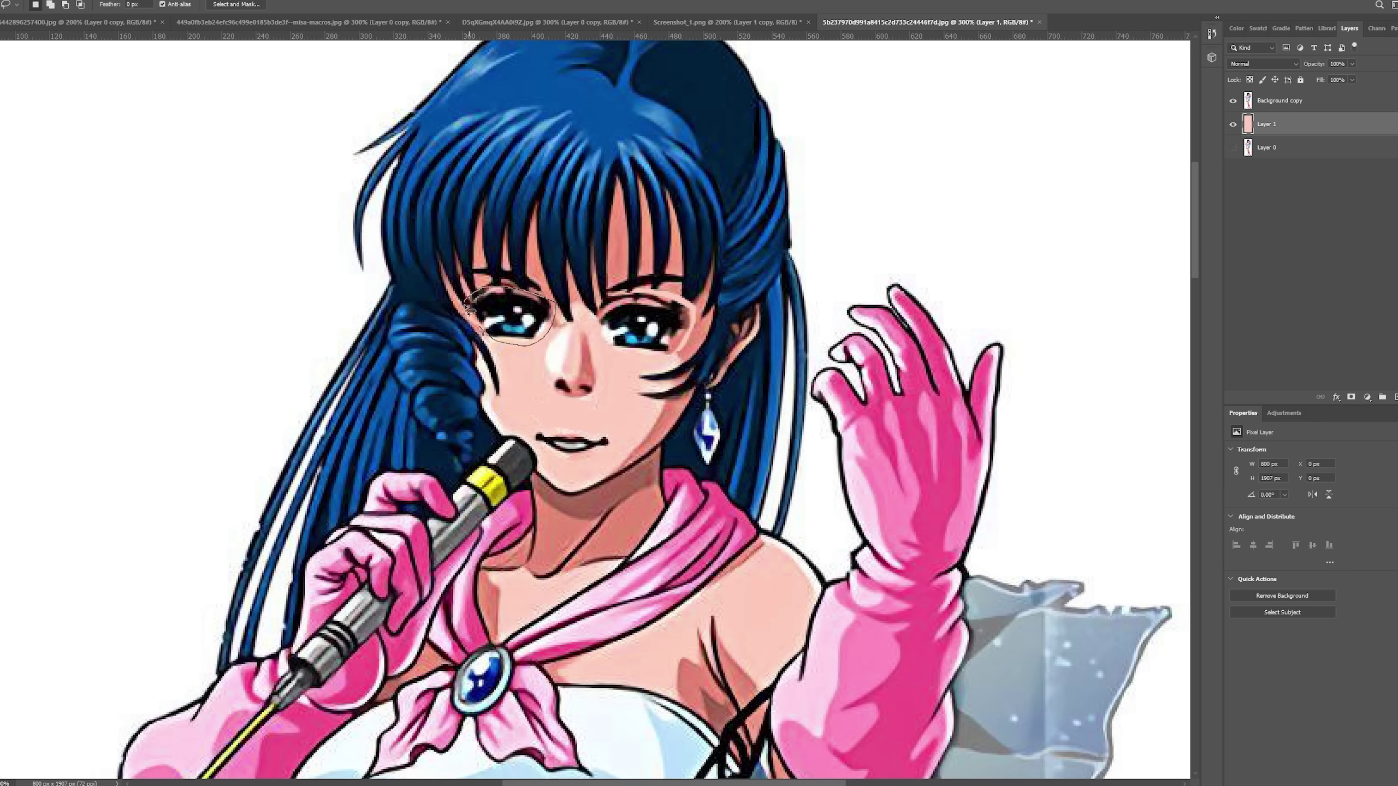
right_click(520, 333)
drag(469, 310, 511, 358)
key(Escape)
click(1278, 101)
key(ctrl+t)
mouse_move(549, 323)
mouse_down()
mouse_move(618, 350)
mouse_move(600, 294)
mouse_move(595, 304)
mouse_up()
click(533, 4)
- Stretch the character's left eye slightly downward with Free Transform and clear the selection
key(ctrl+t)
drag(641, 354, 641, 365)
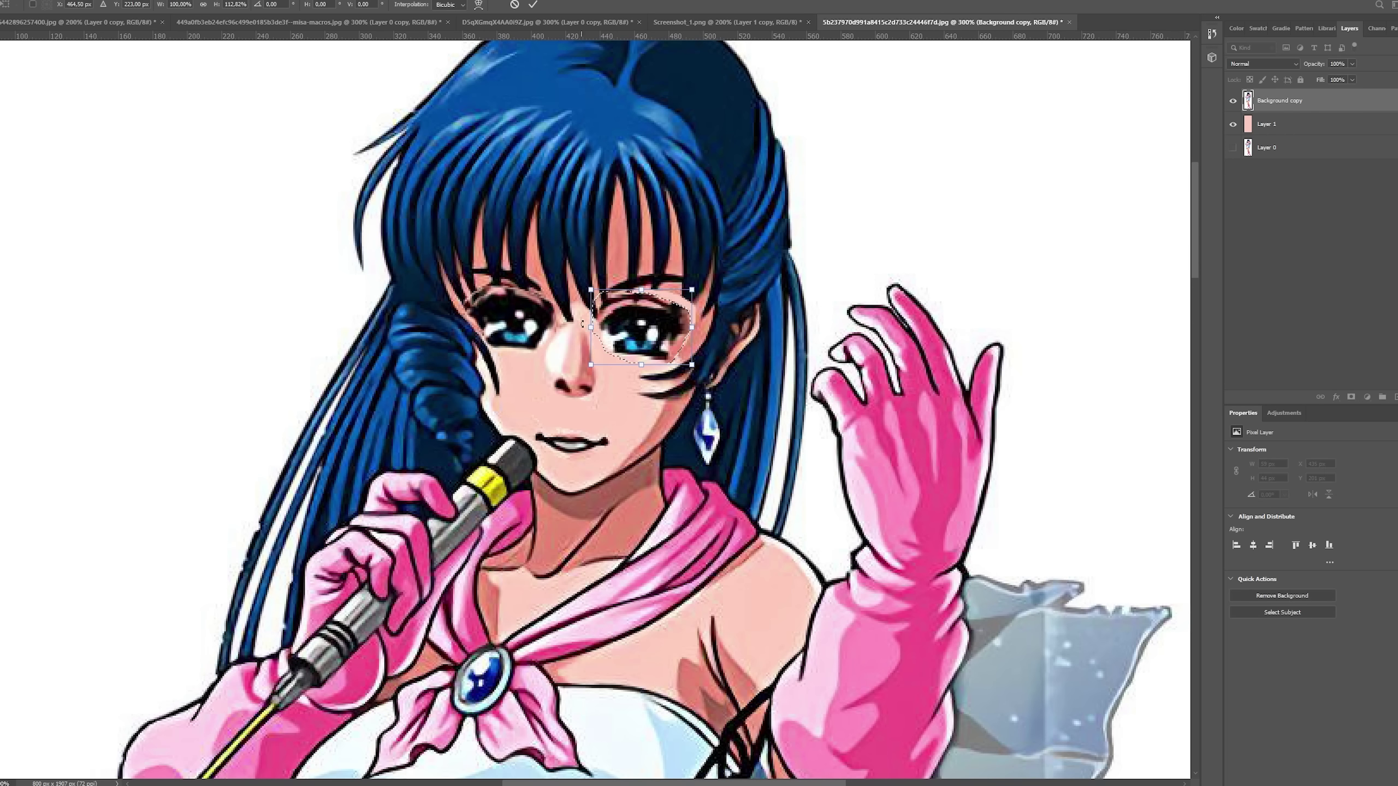
key(Return)
key(ctrl+d)
- Draw a rectangular selection around the character's head and upper body
drag(697, 481, 736, 492)
key(ctrl+minus)
key(m)
drag(416, 128, 822, 549)
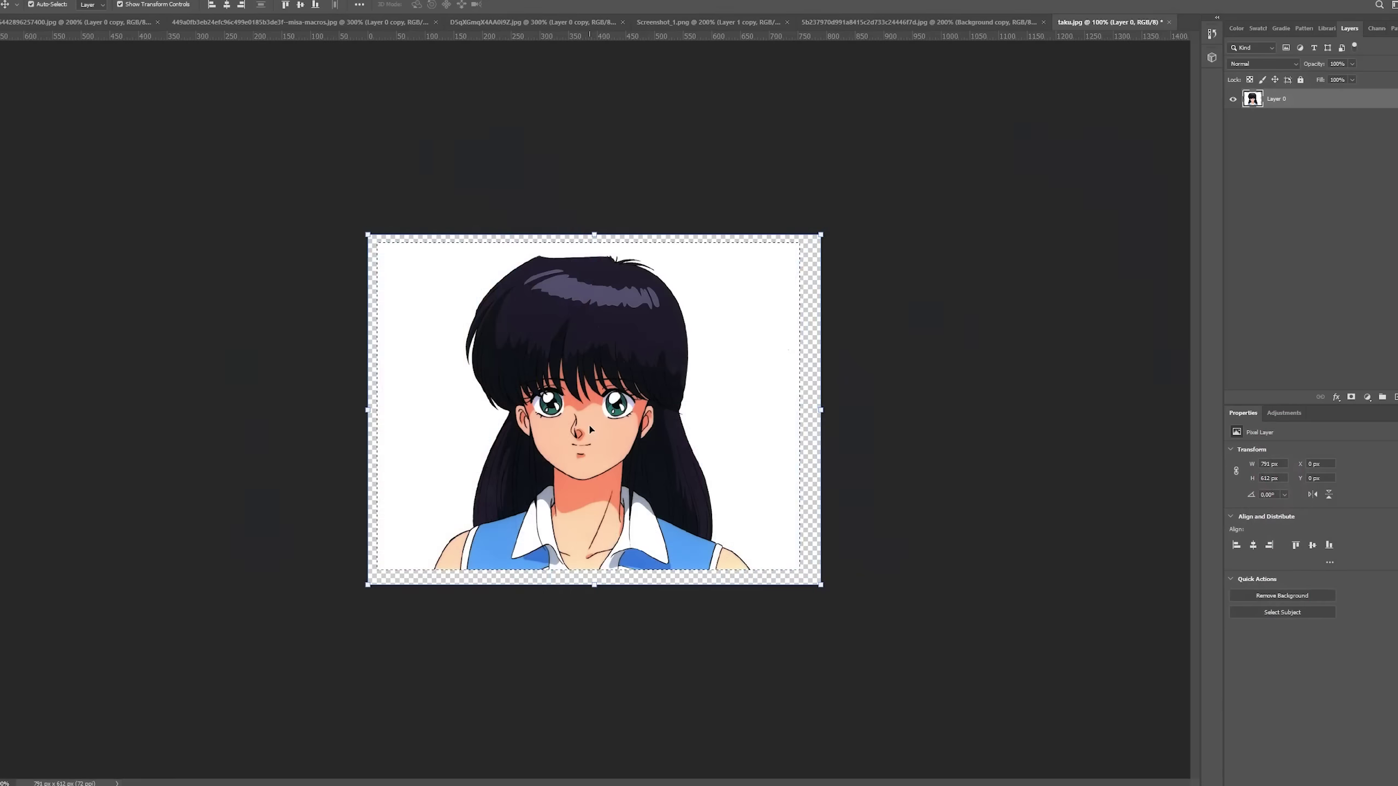
- Duplicate Layer 0 in taku.jpg and add a blank layer between the copy and the original
right_click(1298, 101)
click(1321, 151)
key(Return)
key(ctrl+shift+alt+n)
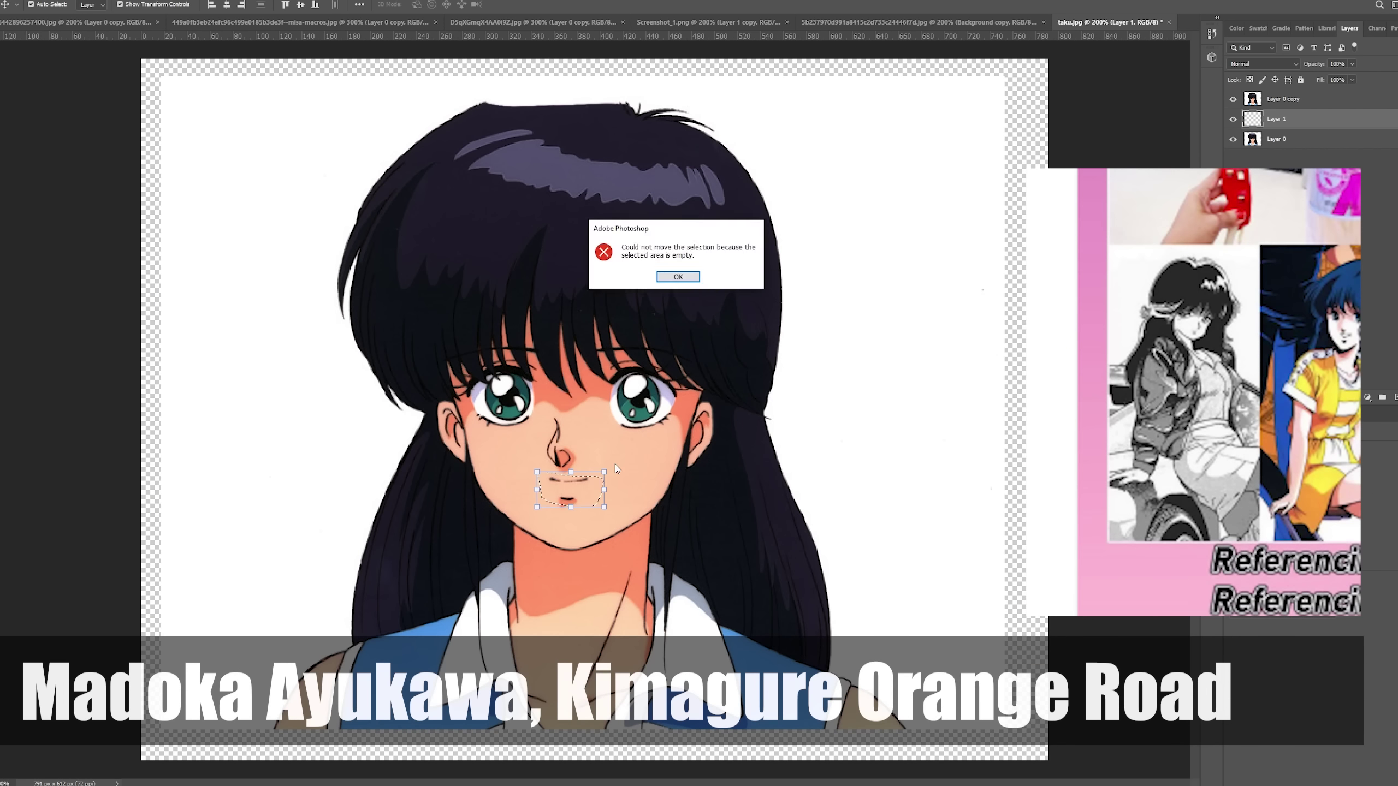
key(Return)
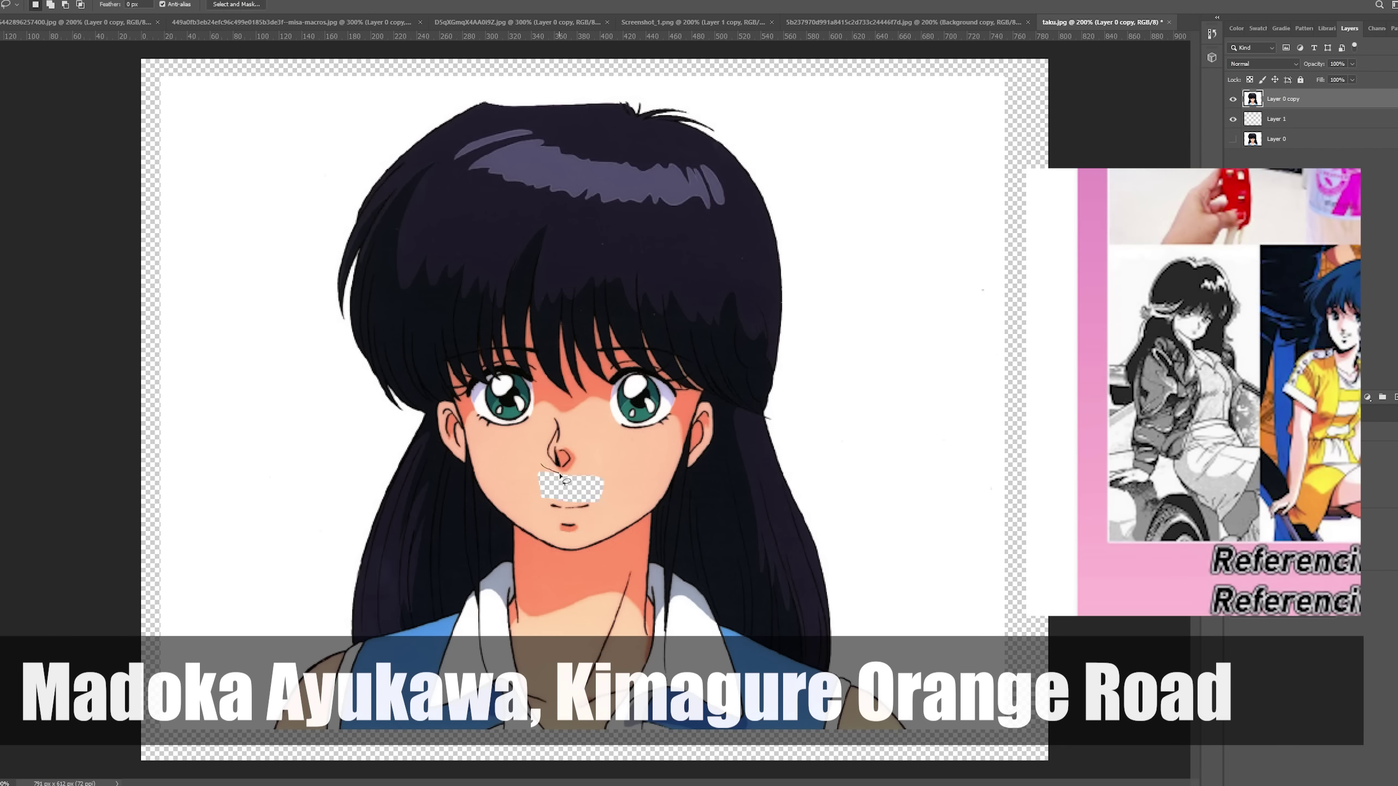
- Select the dark-haired character's nose and reshape it with Free Transform
drag(560, 475, 555, 411)
right_click(554, 452)
click(506, 473)
key(ctrl+t)
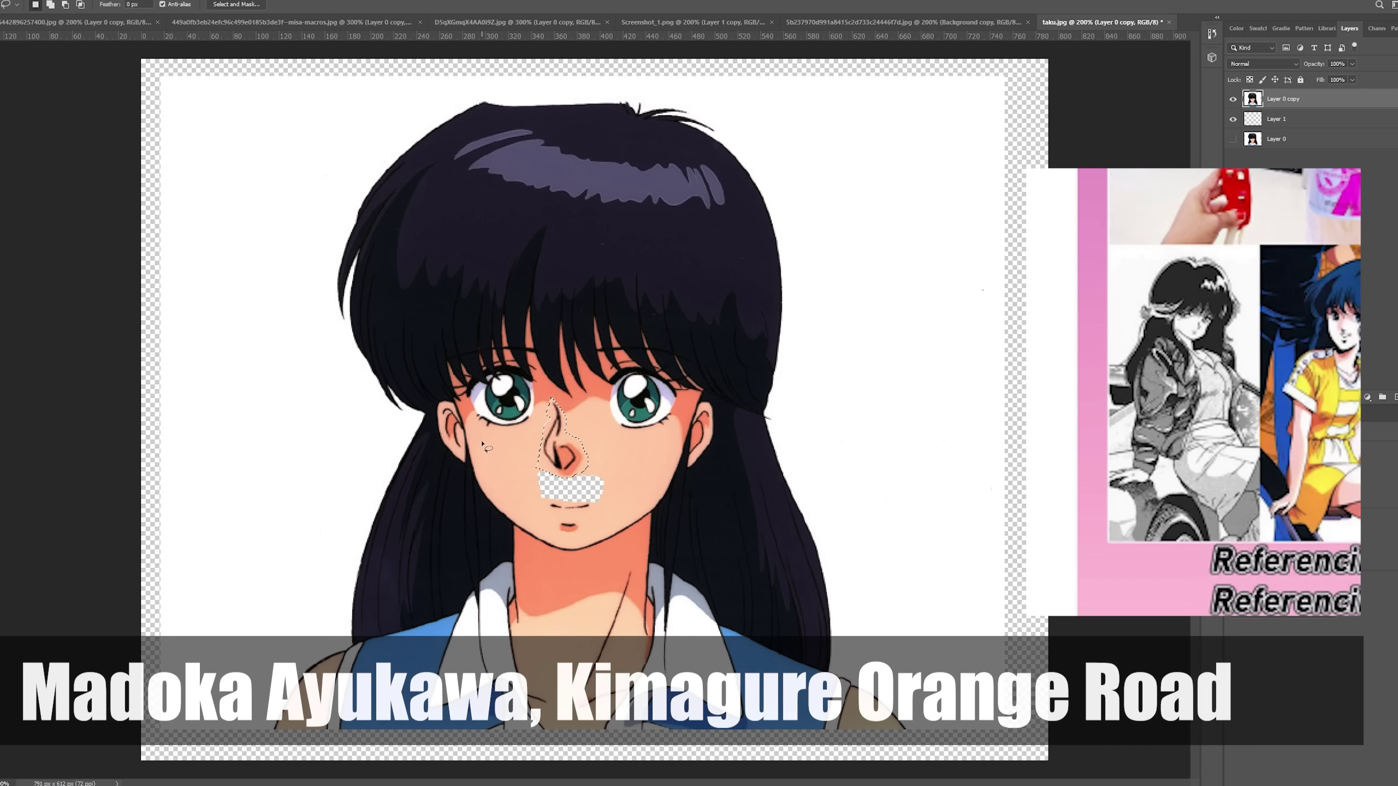
- Select each of the character's green eyes in turn and move it slightly inward toward the nose
drag(475, 420, 475, 420)
key(v)
drag(506, 408, 510, 409)
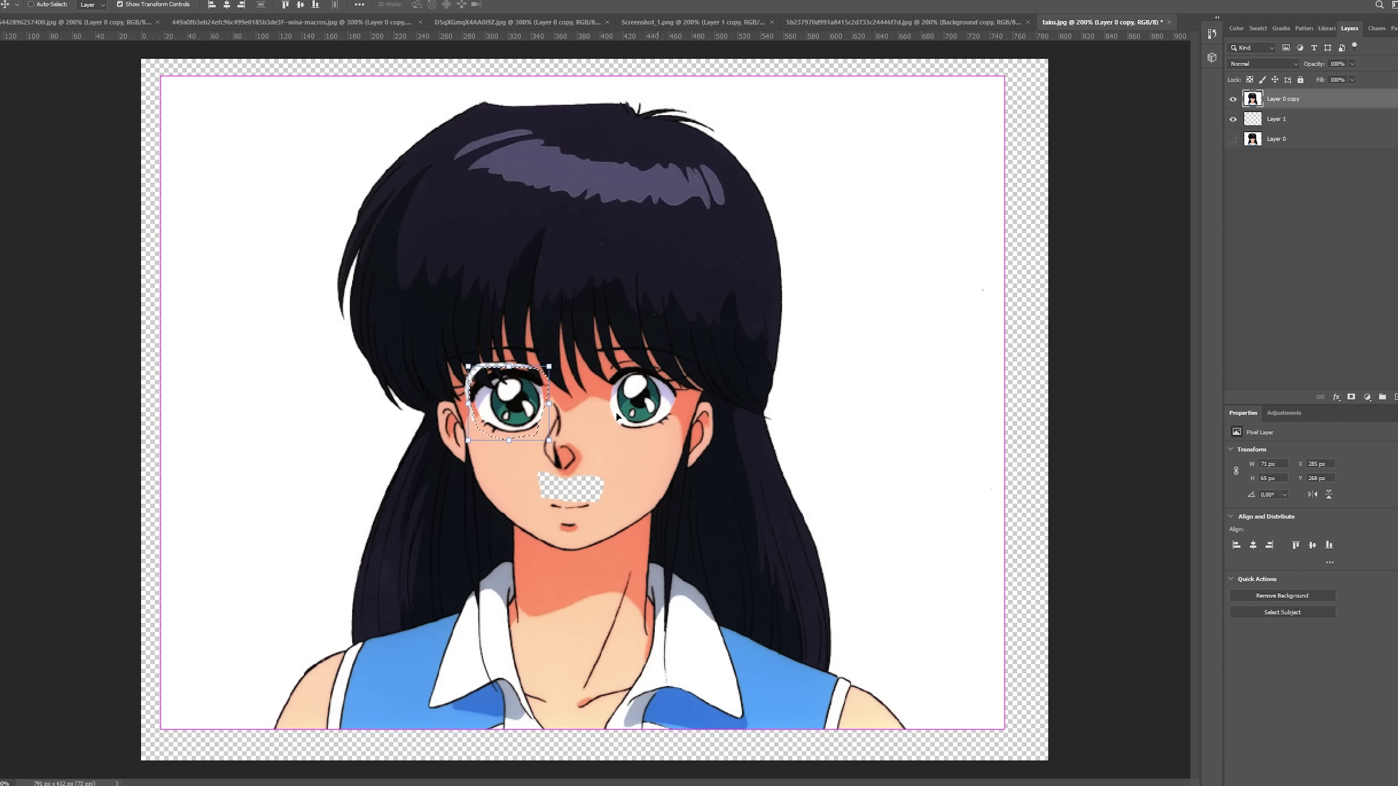
key(ctrl+d)
key(l)
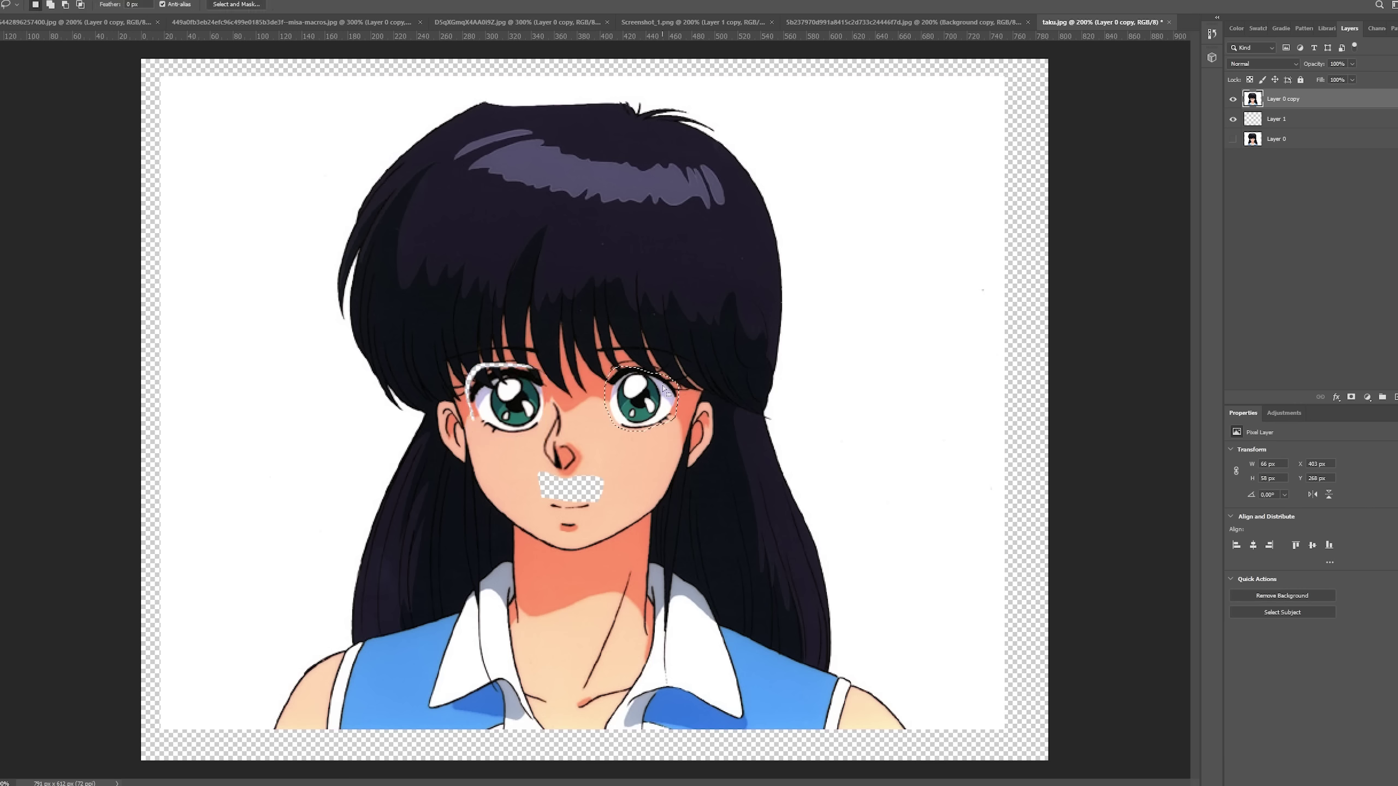
drag(649, 406, 637, 404)
key(ctrl+d)
- Fill the blank layer beneath with skin colour and merge it with the Layer 0 copy
key(alt+bracketleft)
key(g)
click(621, 502)
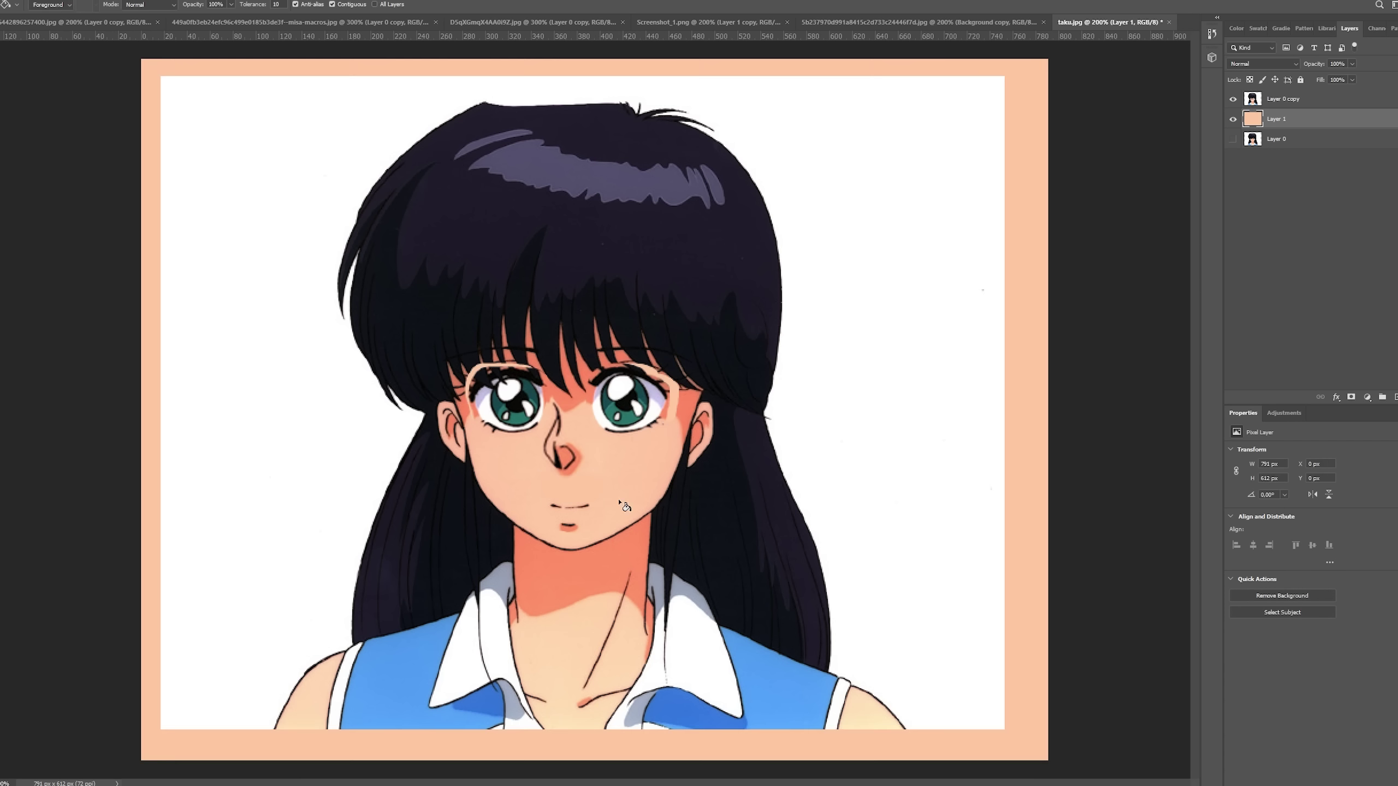
right_click(1277, 106)
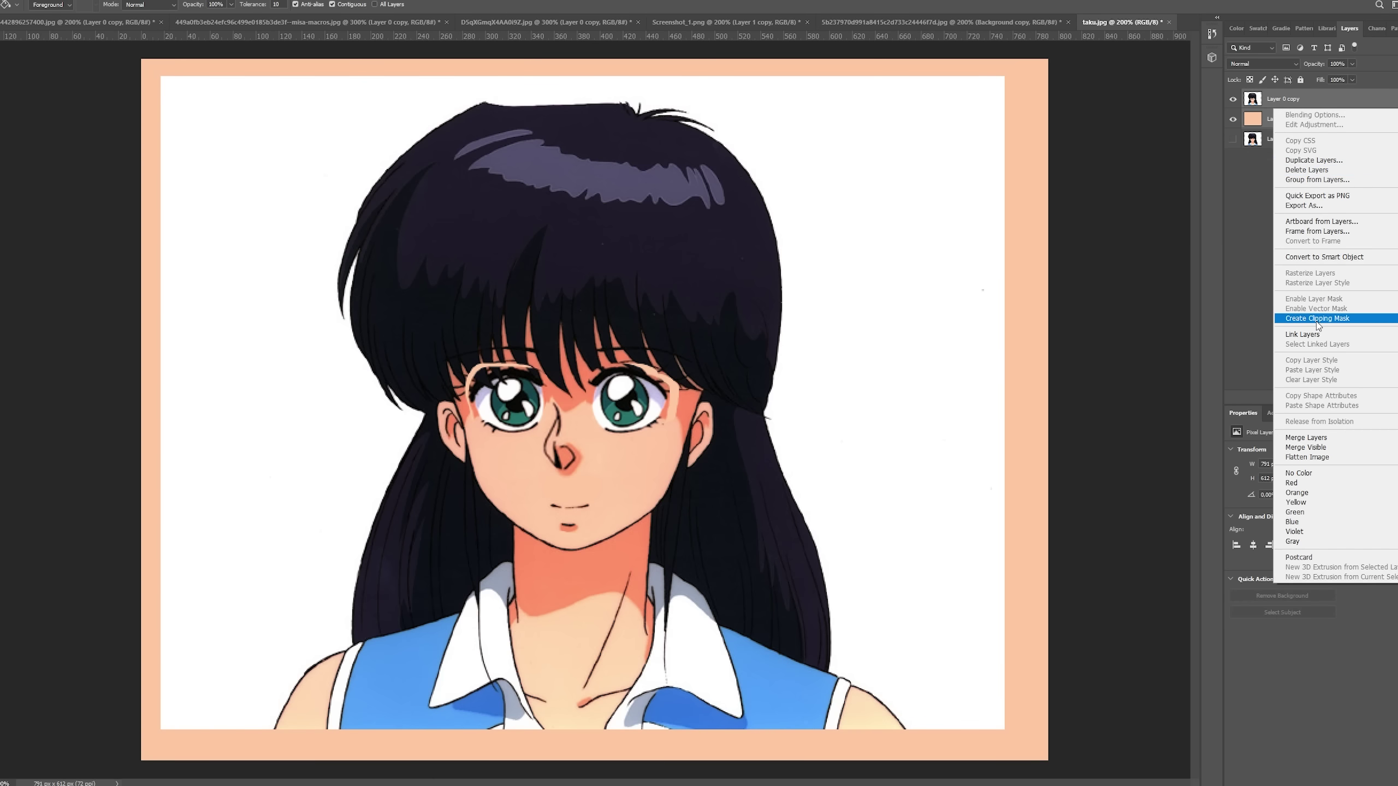
click(1317, 438)
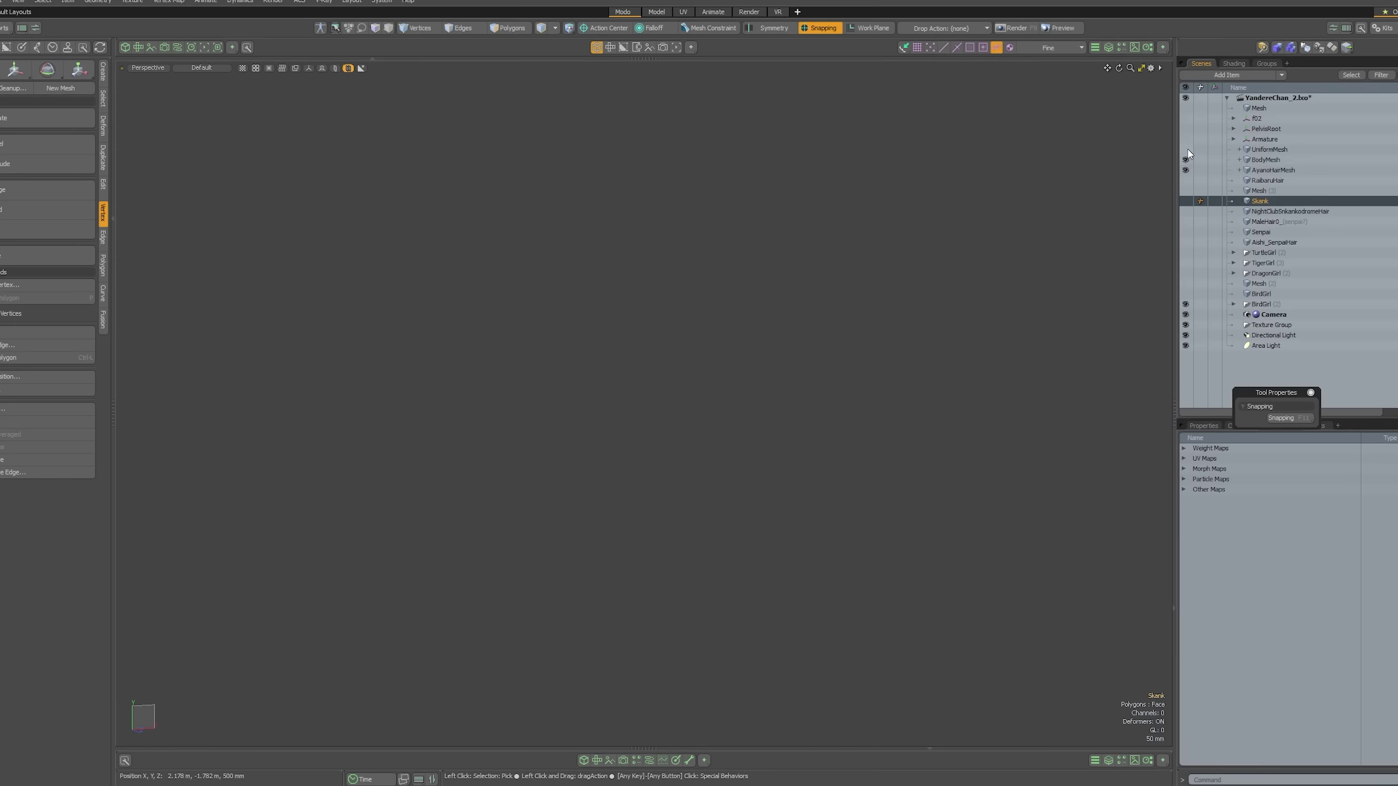
- In Modo, make UniformMesh visible and frame the schoolgirl model's head and shoulders in the viewport
click(1186, 149)
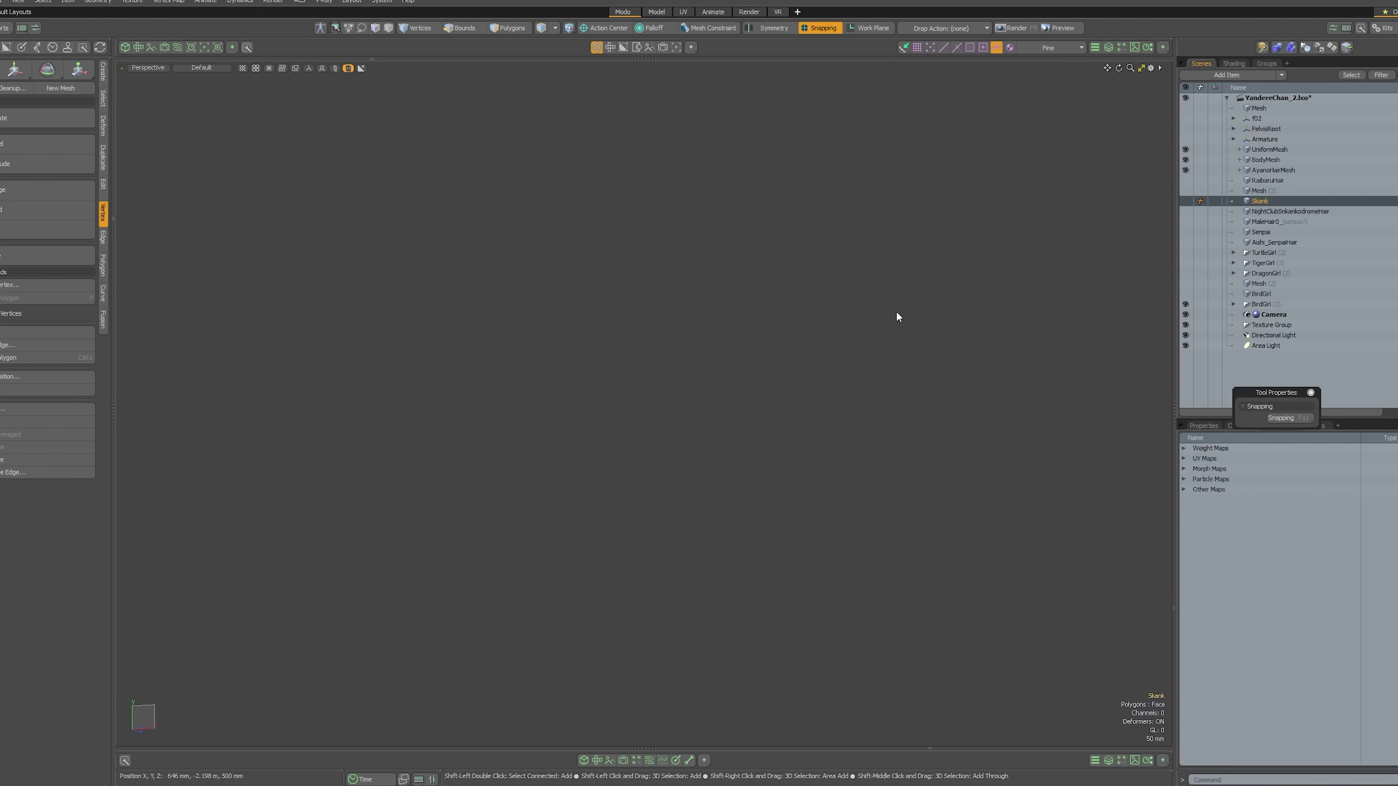
key(shift+a)
alt+drag(804, 371, 799, 536)
scroll(798, 393, up, 4)
scroll(770, 352, down, 1)
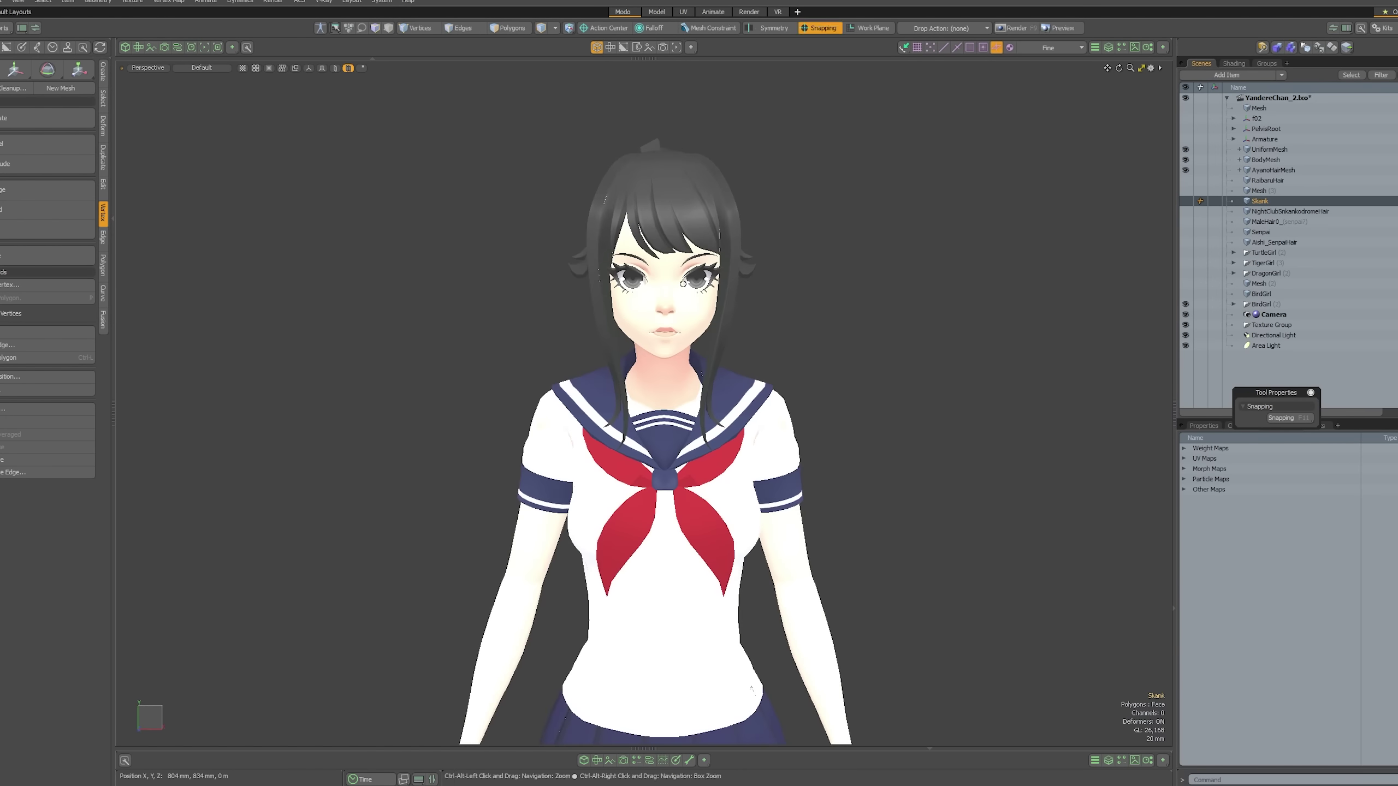
scroll(752, 329, up, 3)
alt+shift+drag(746, 160, 752, 328)
- Duplicate the BodyMesh item
right_click(1264, 159)
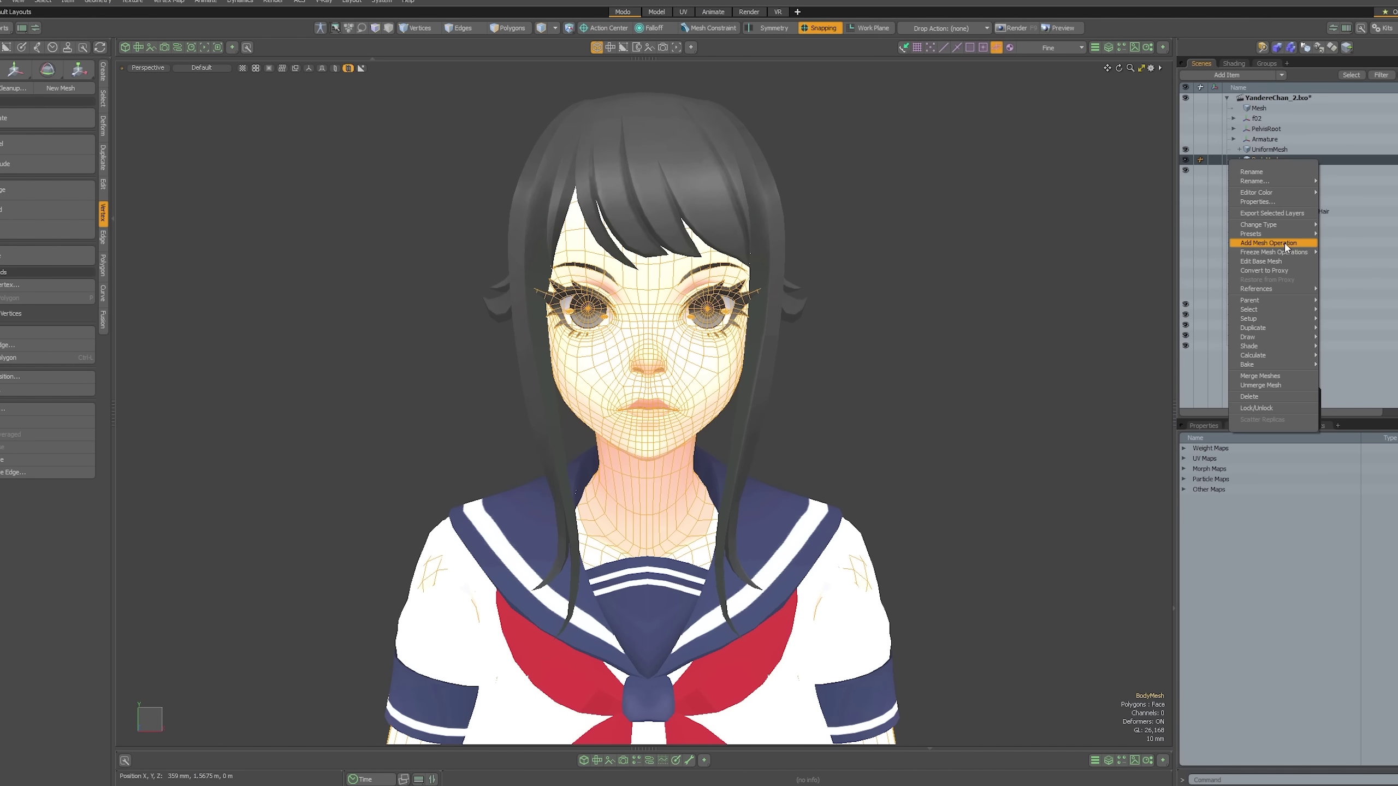
mouse_move(1271, 328)
click(1357, 330)
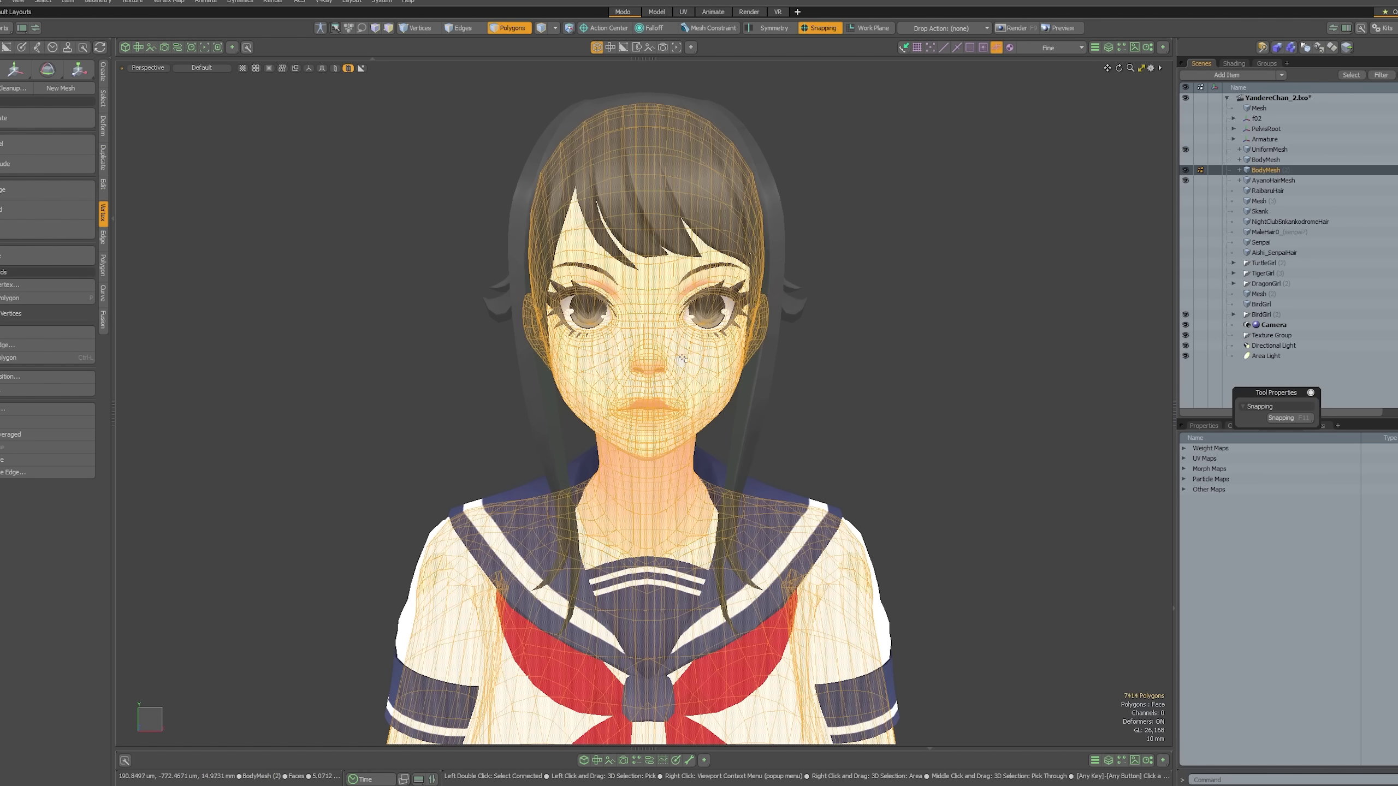
- View the face from the front and expand the polygon selection around the character's left eye into the surrounding skin
alt+right_click(699, 372)
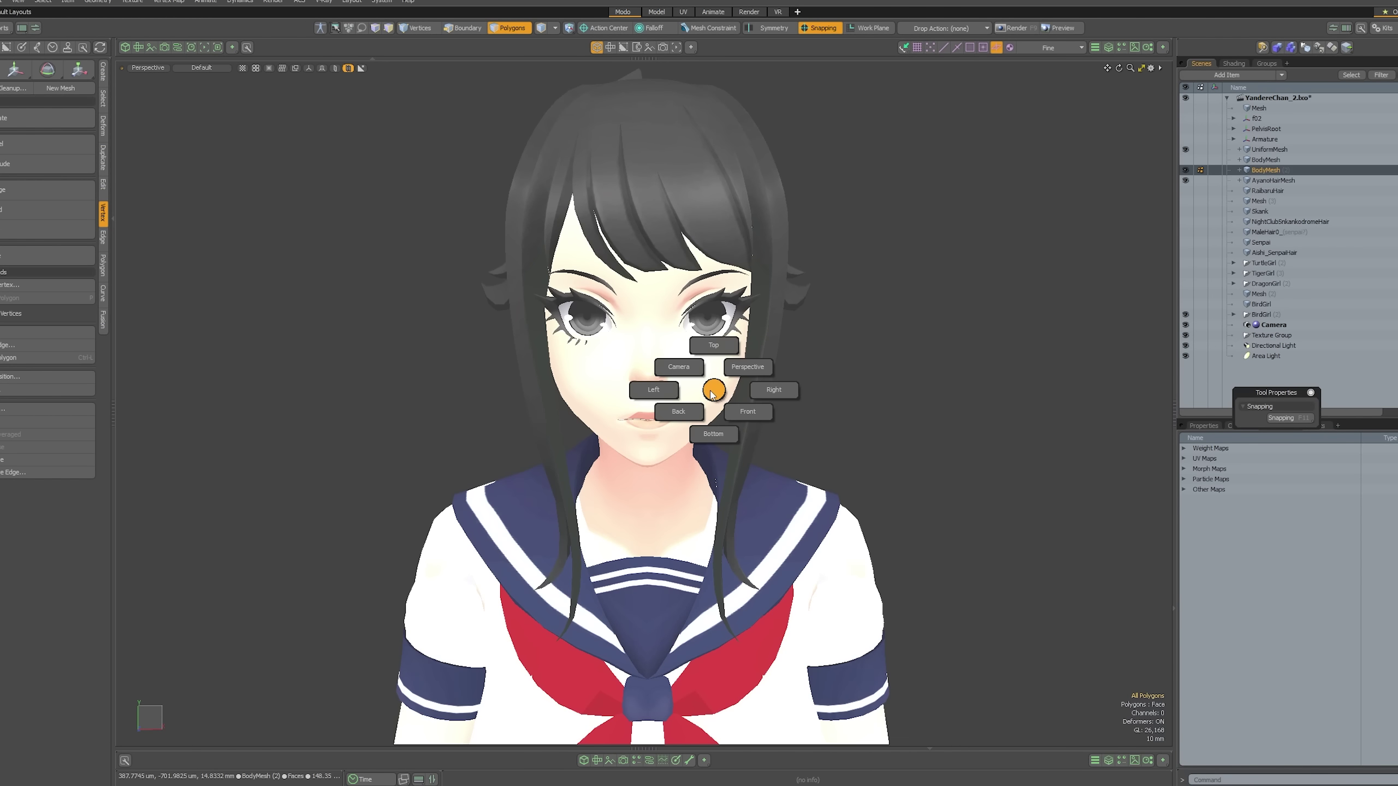
click(743, 409)
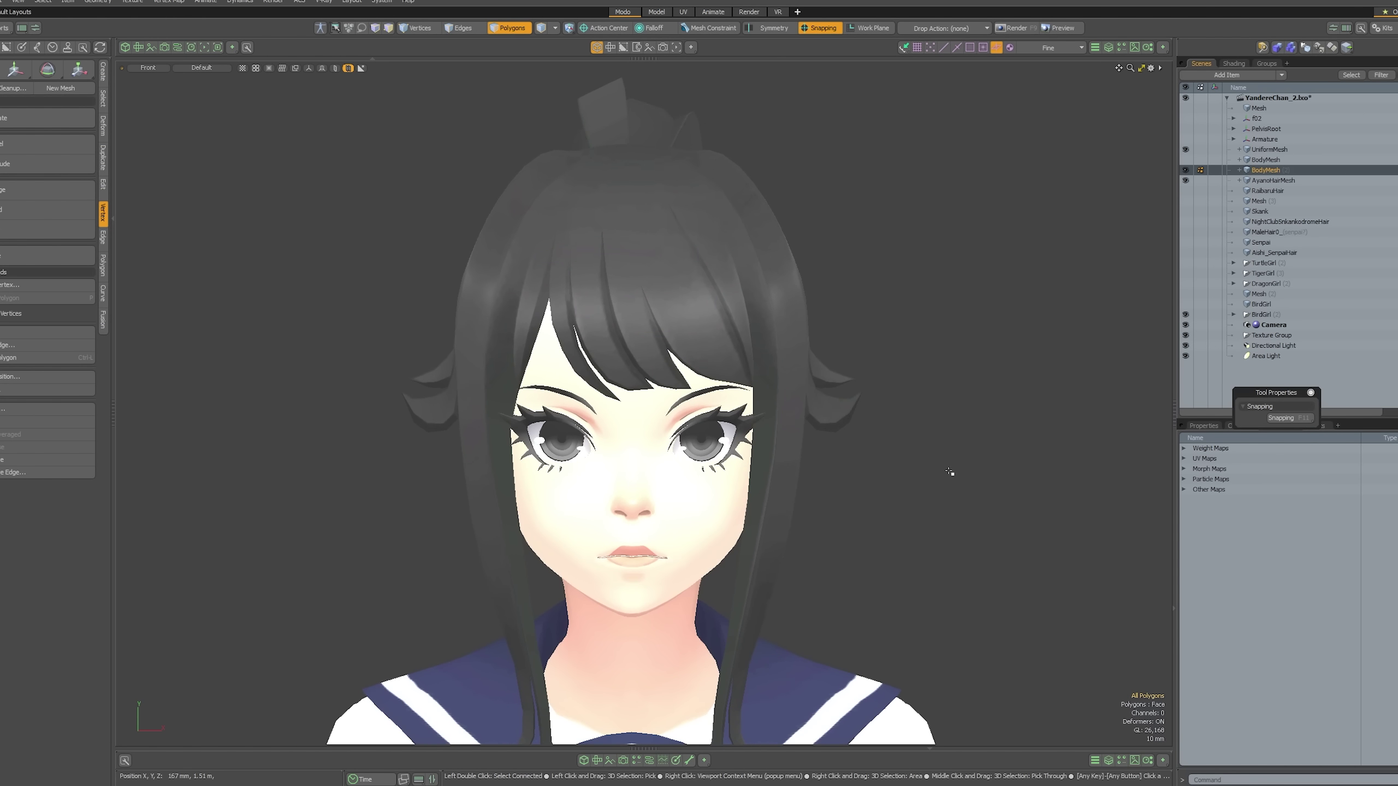
alt+right_click(950, 472)
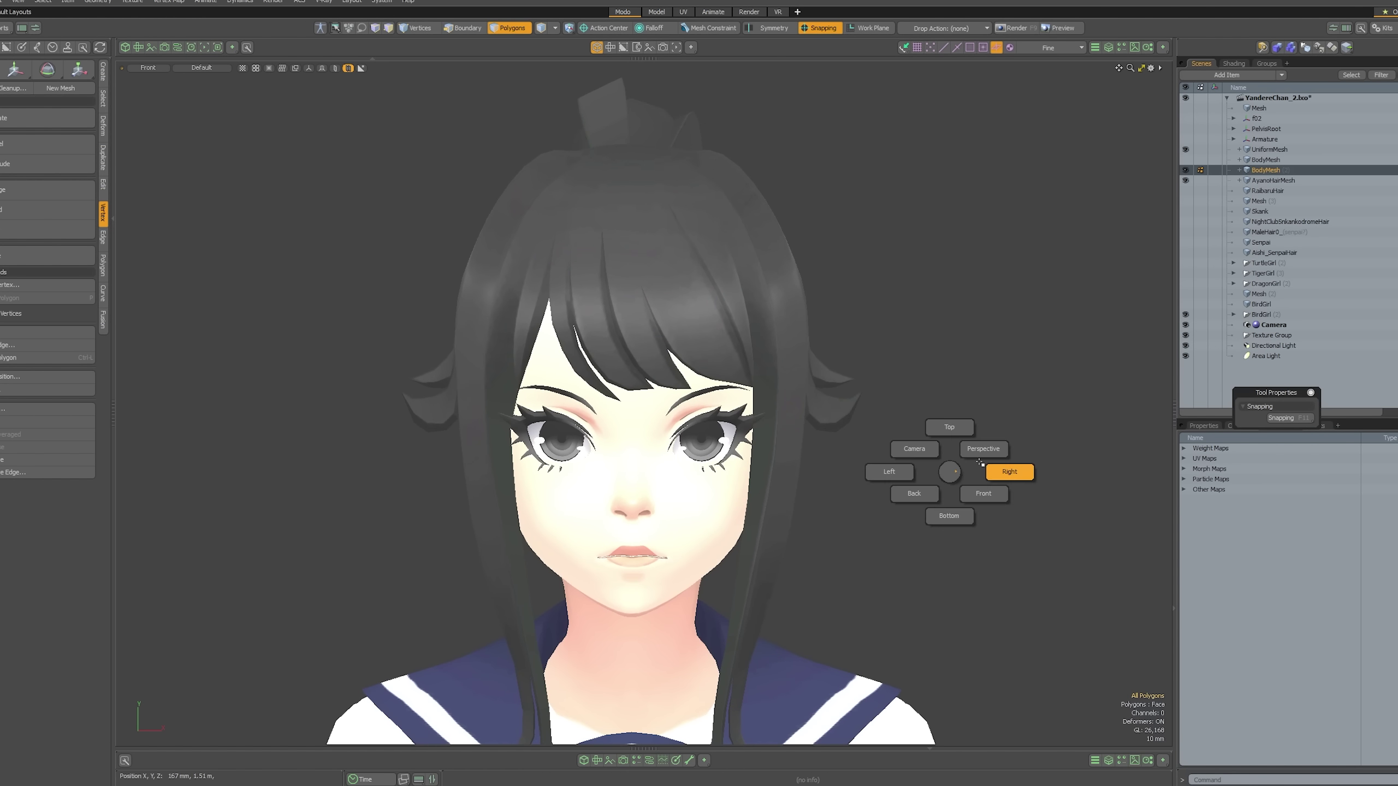
click(1010, 473)
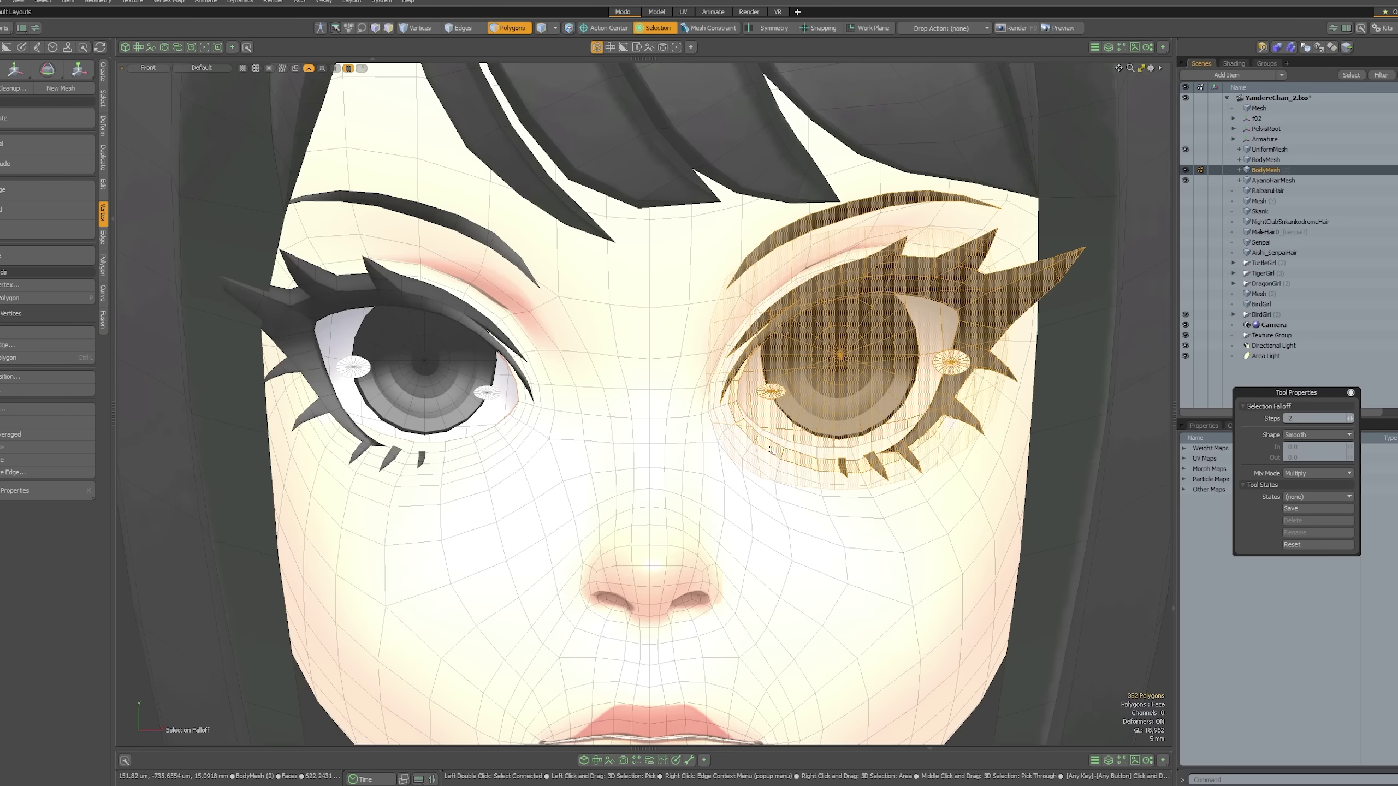
key(shift+Up)
key(shift+Up)
key(shift+Down)
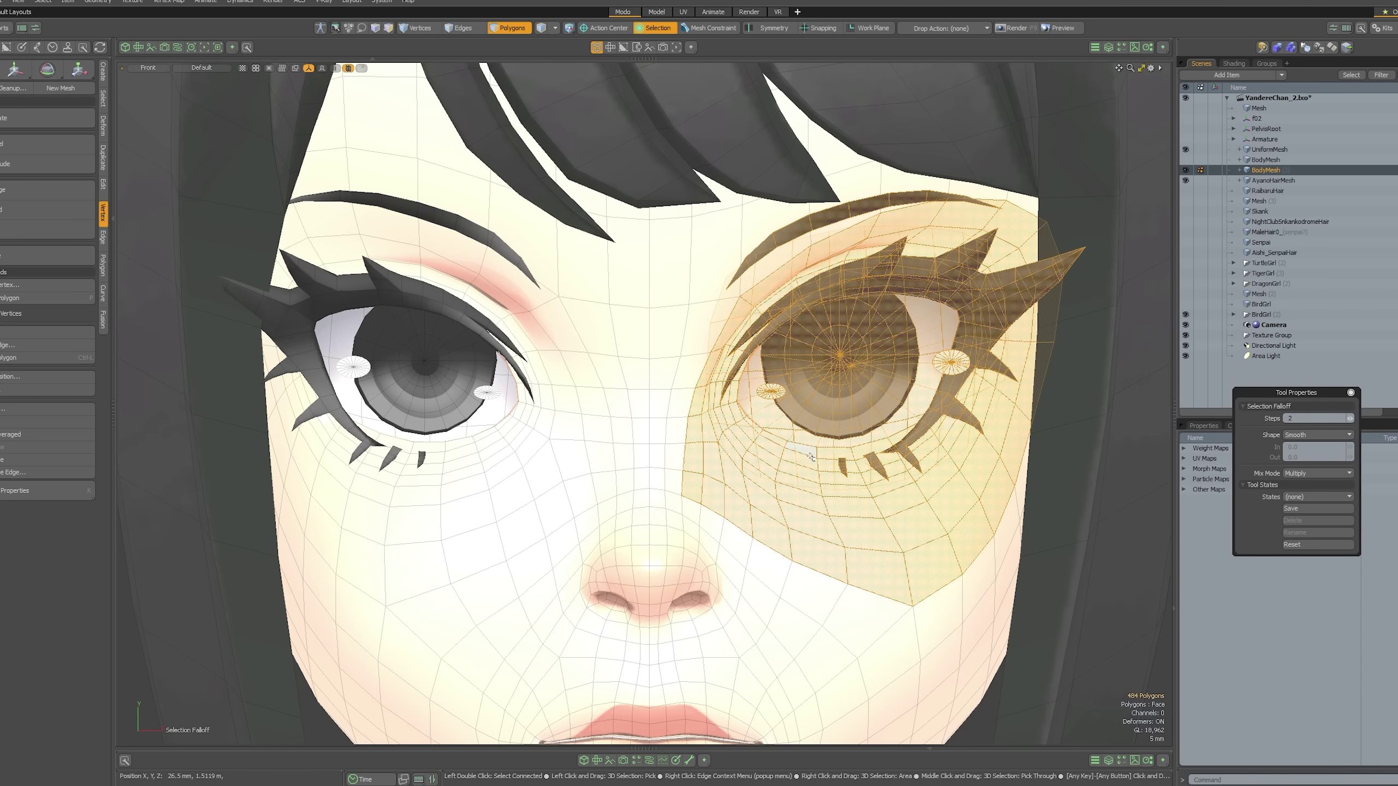
- Try to scale the selected polygons around the character's left eye
alt+shift+drag(810, 456, 671, 446)
key(r)
drag(744, 389, 692, 379)
key(ctrl+space)
click(798, 350)
key(Escape)
key(Escape)
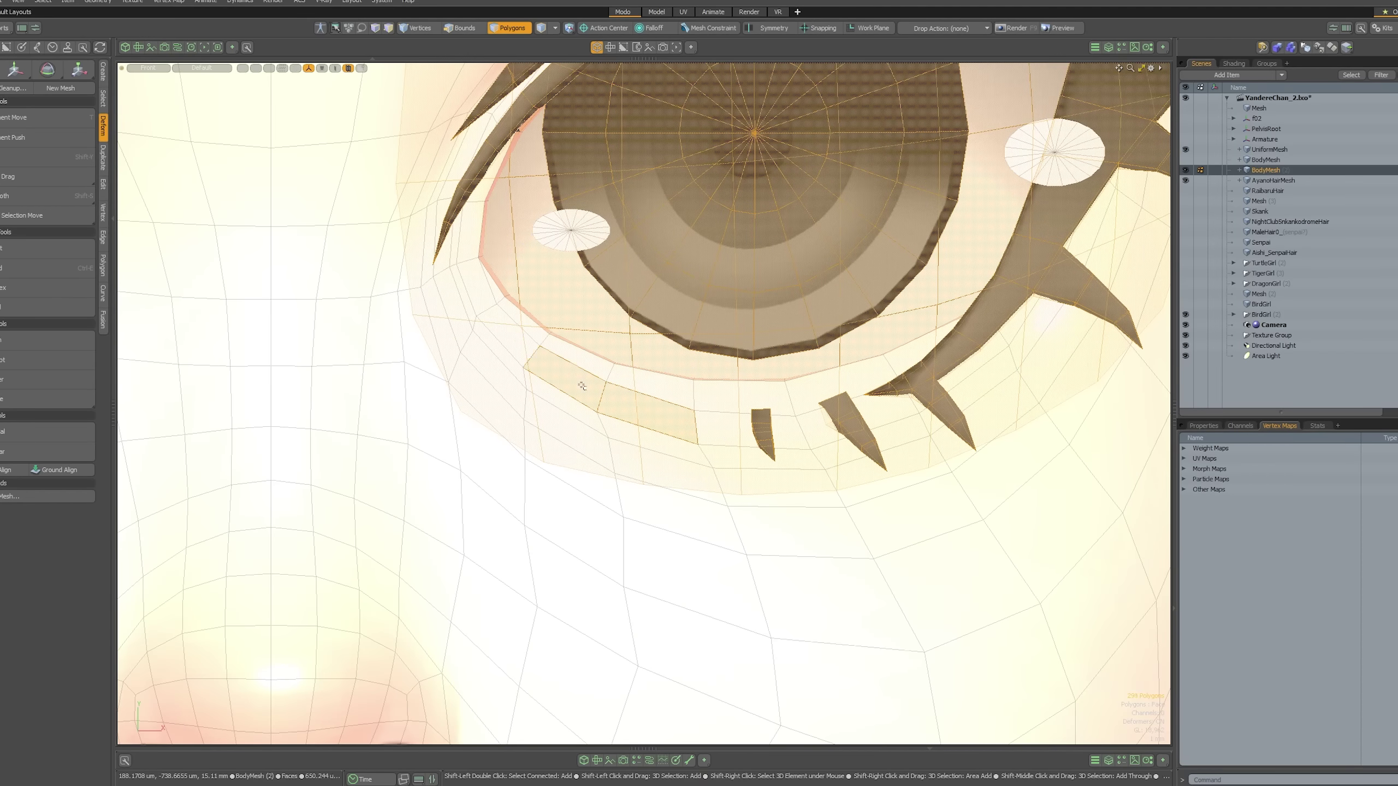
- Turn on Selection falloff and enlarge the selected area of the character's left eye with Scale
scroll(582, 386, down, 5)
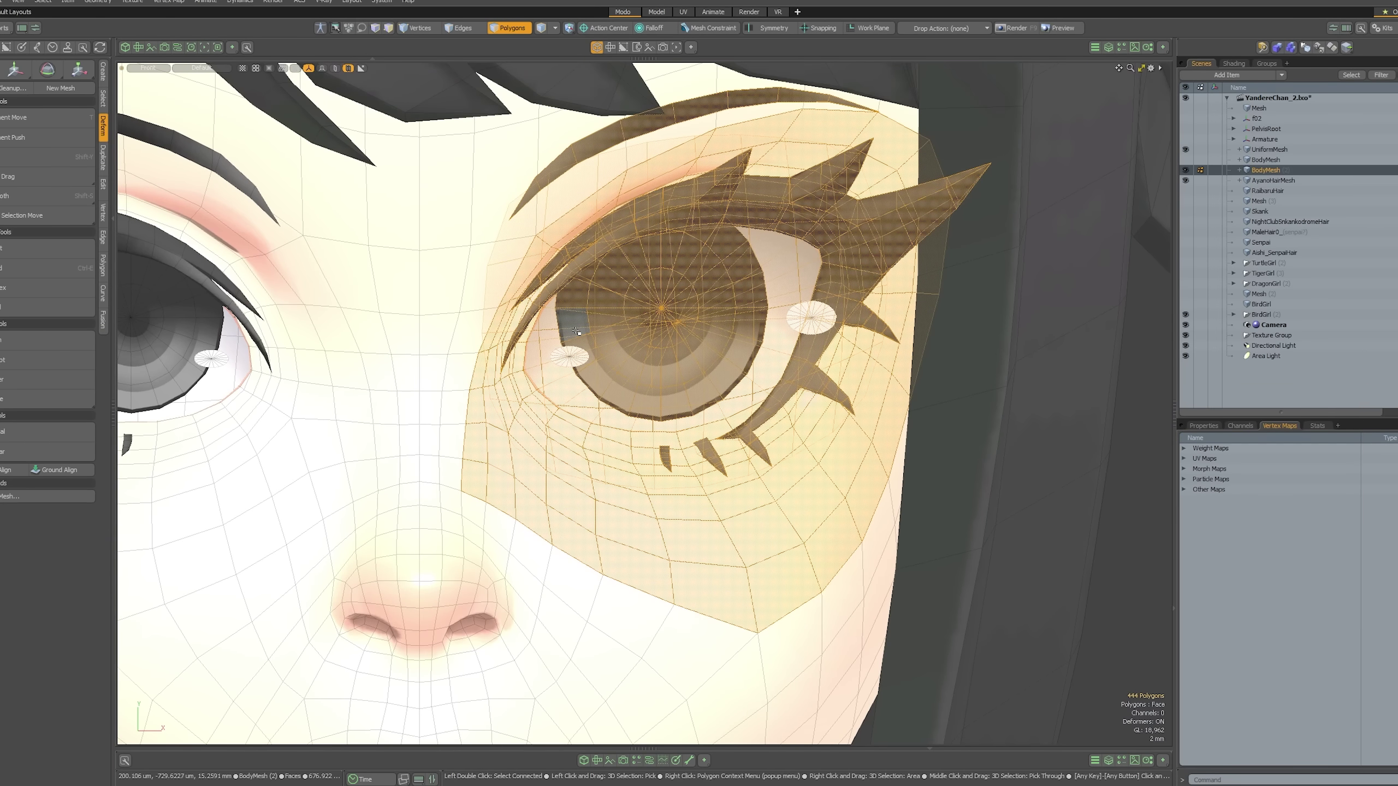
key(r)
click(651, 27)
click(649, 168)
drag(787, 359, 798, 359)
key(w)
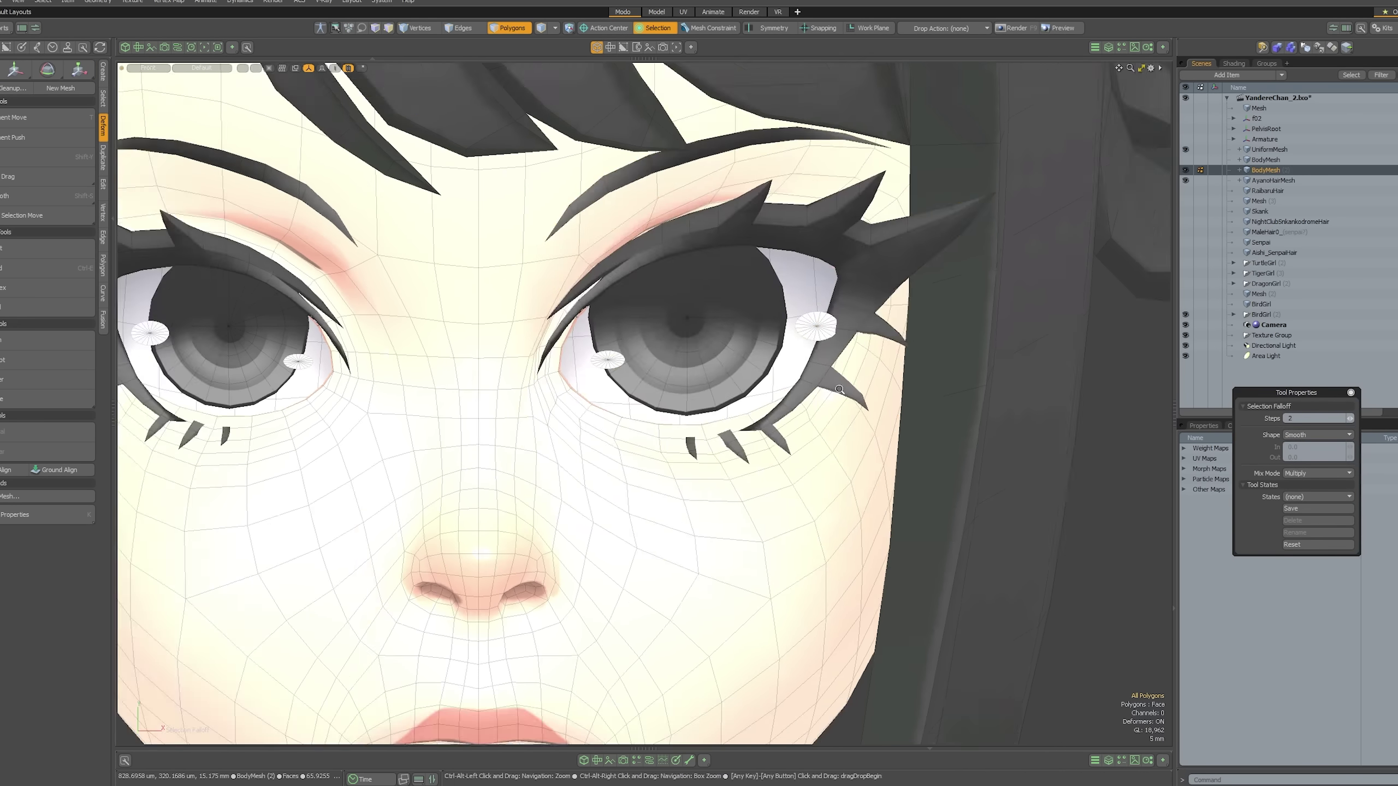
- Select an edge below the character's left eye and smooth the mesh there
ctrl+alt+drag(840, 390, 712, 322)
key(2)
click(690, 373)
click(75, 197)
scroll(700, 381, up, 5)
- Select the polygons across the tip and bridge of the nose in perspective view
key(1)
key(ctrl+space)
click(736, 334)
key(3)
drag(670, 307, 650, 322)
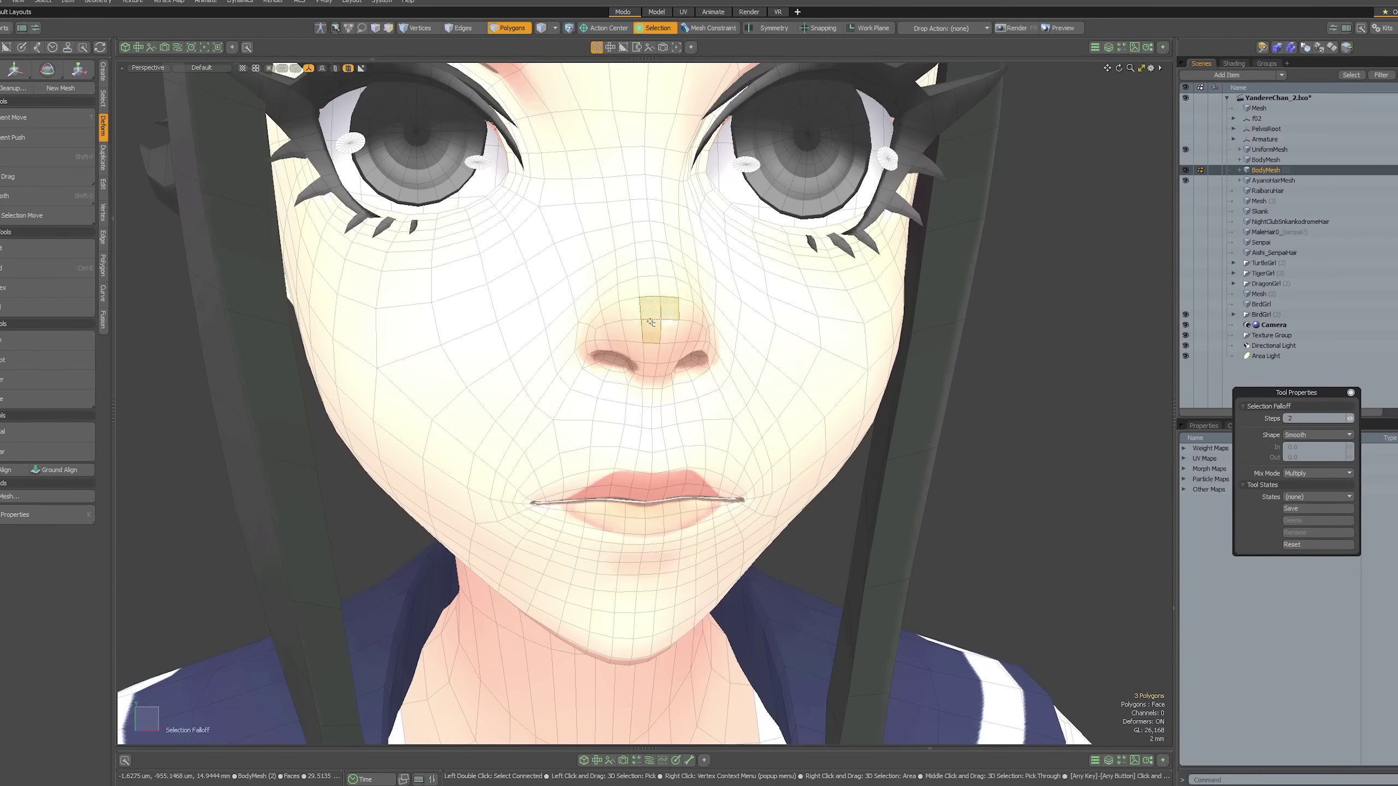
scroll(653, 319, up, 3)
alt+drag(587, 413, 633, 347)
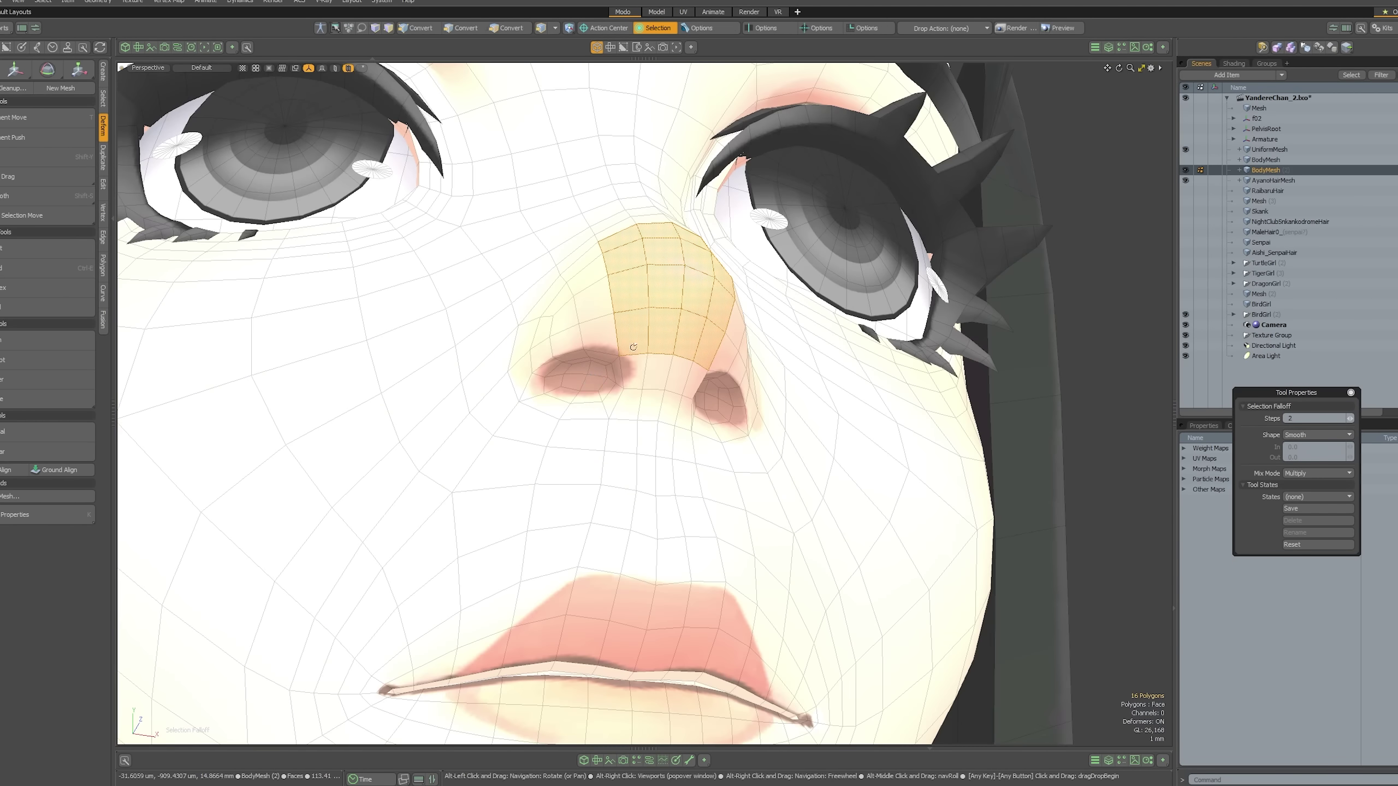
alt+drag(703, 394, 695, 423)
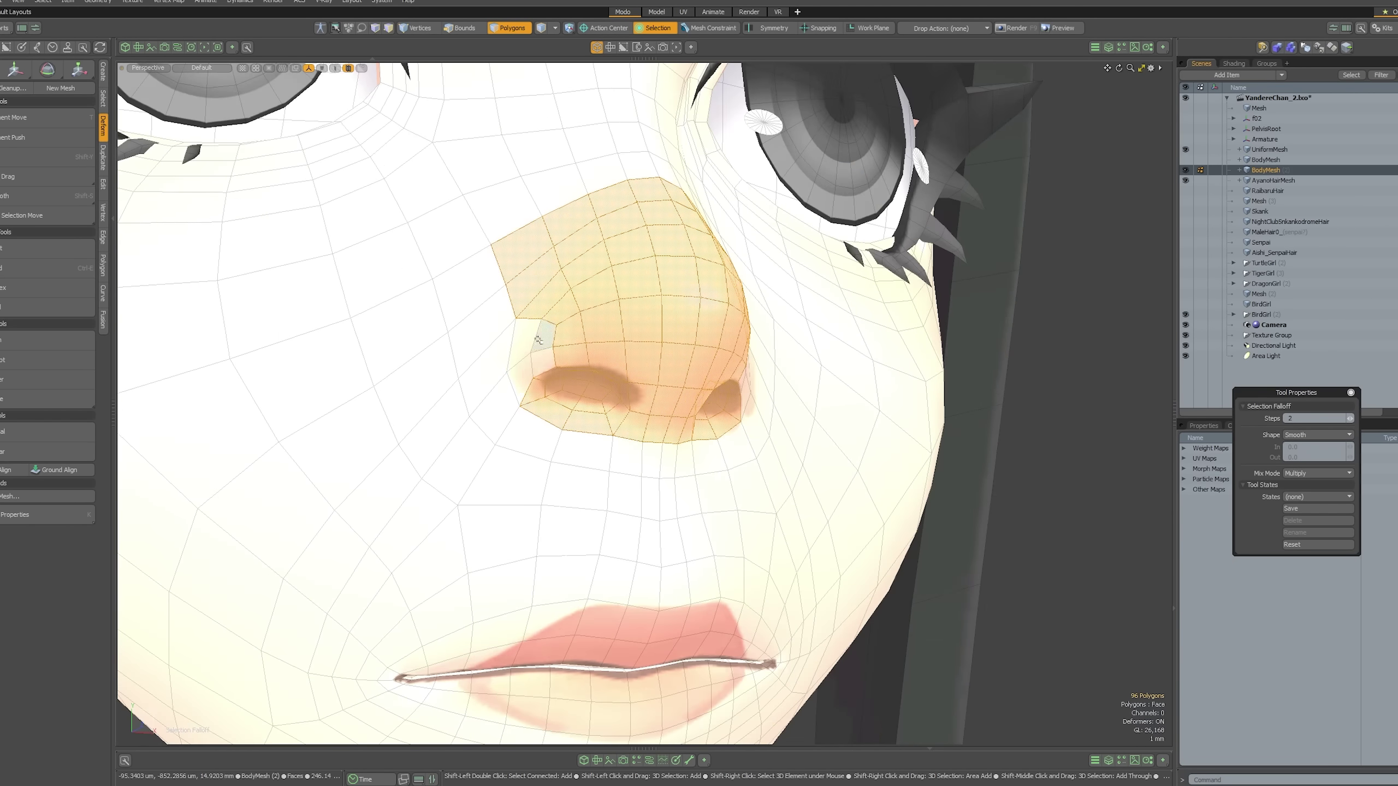
- Extend the nose selection around both nostril wings and grow it outward
shift+drag(537, 337, 525, 388)
alt+drag(537, 363, 424, 357)
shift+drag(749, 350, 754, 380)
alt+drag(732, 353, 807, 310)
key(shift+Up)
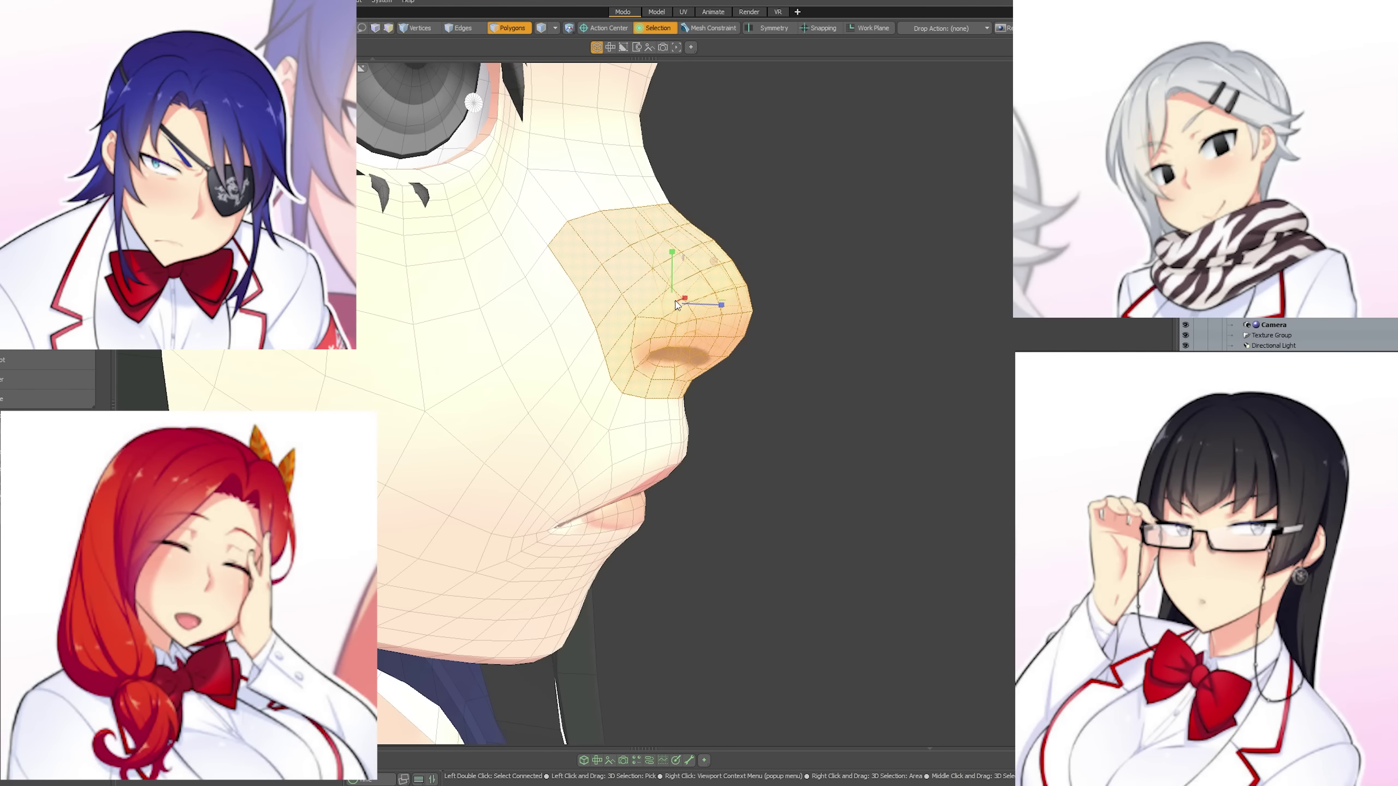
- Move the selected polygons on the nose bridge slightly forward using the selection falloff
alt+drag(841, 306, 729, 239)
key(space)
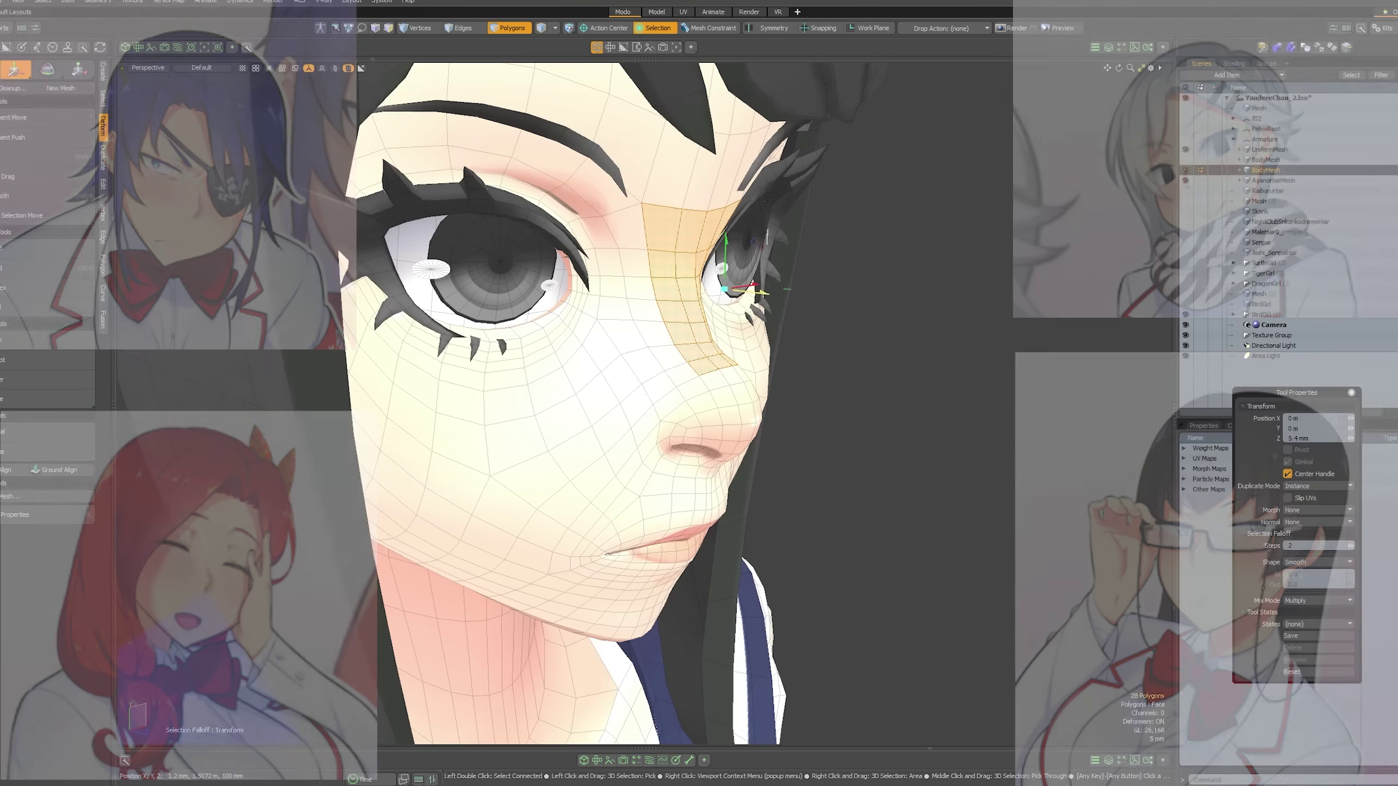
drag(753, 284, 761, 287)
alt+drag(762, 287, 770, 358)
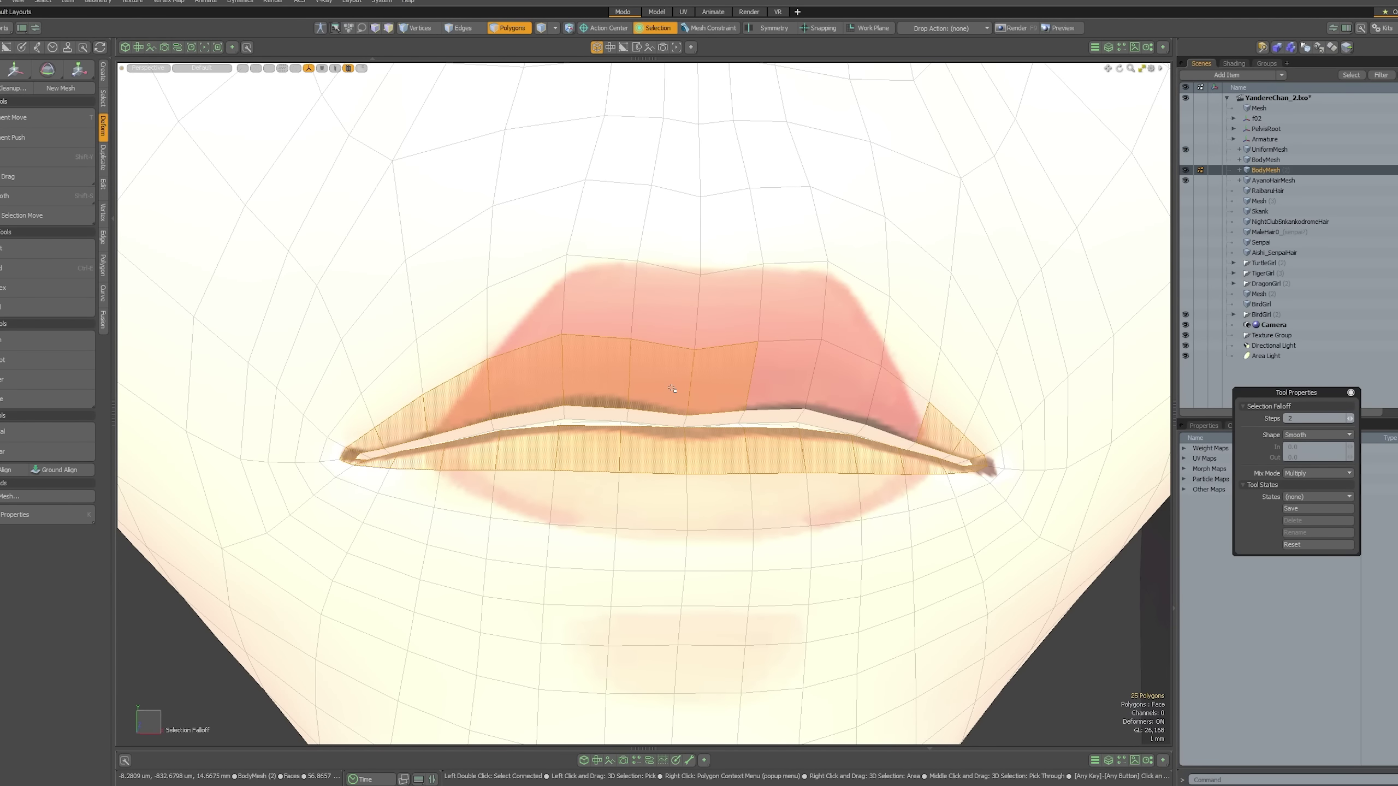
- Grow the lip polygon selection outward around the whole mouth and trim it beneath the nose
key(shift+Up)
key(shift+Up)
key(shift+Up)
key(shift+Up)
key(shift+Up)
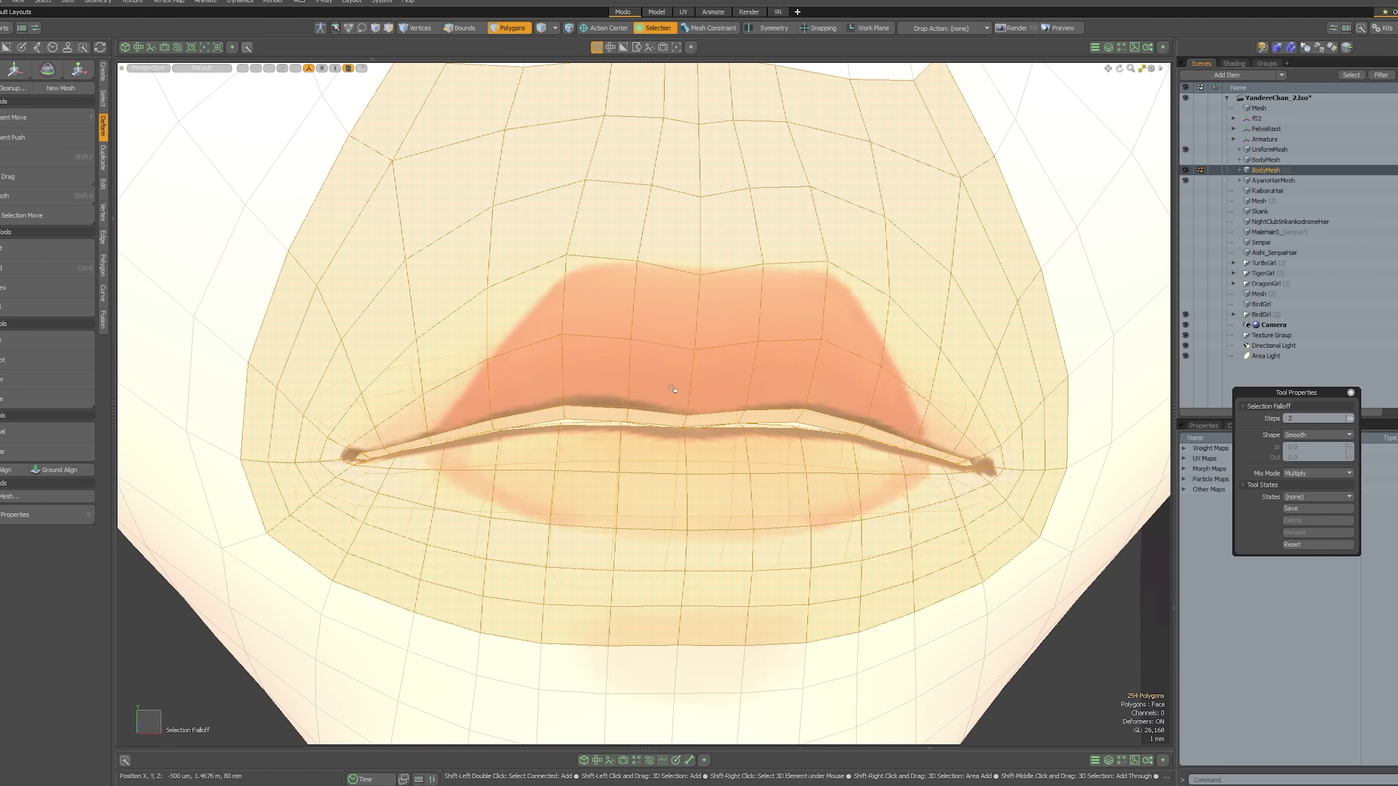
scroll(718, 281, down, 5)
ctrl+click(610, 144)
ctrl+click(803, 157)
alt+shift+drag(570, 190, 583, 143)
- Extend the mouth selection across the chin, the jaw and the lower part of both cheeks
shift+drag(537, 360, 825, 377)
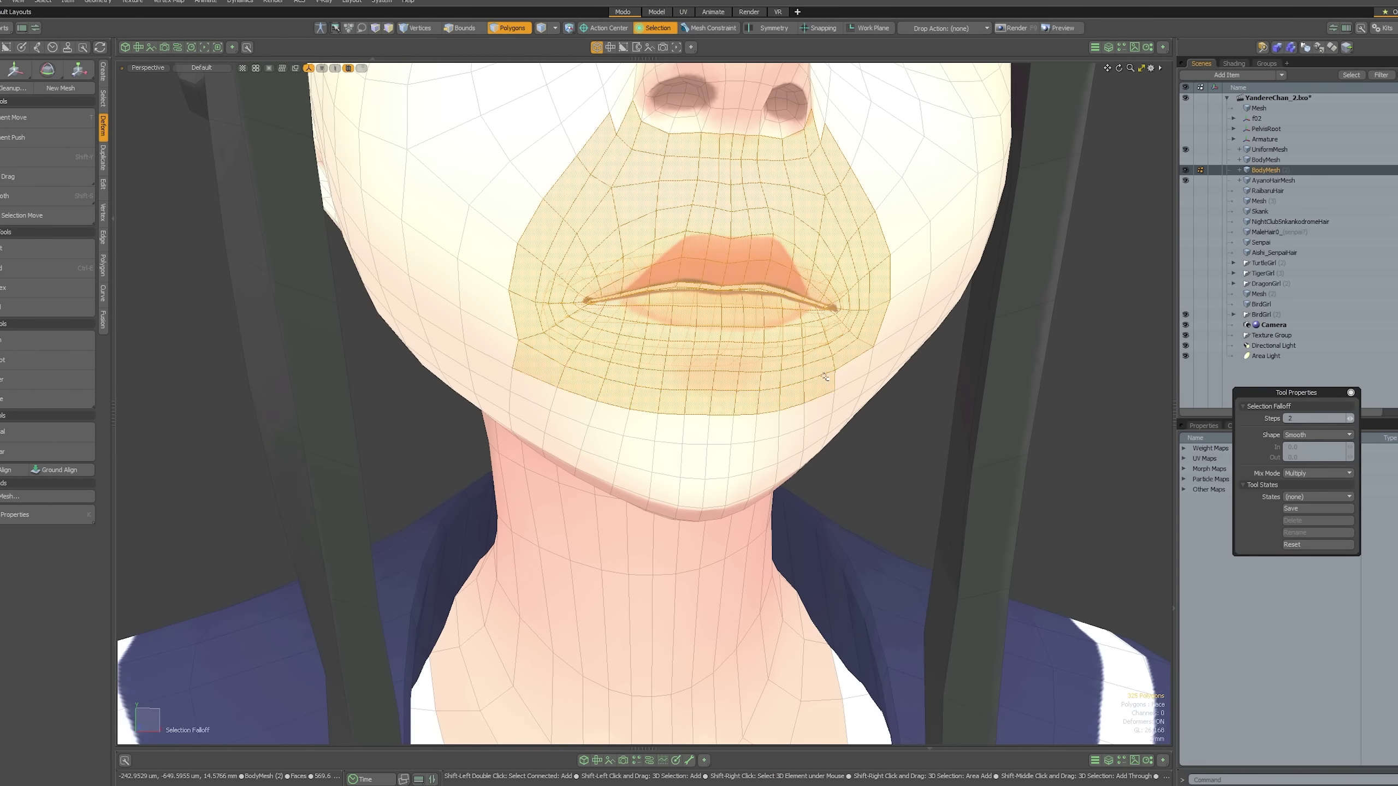
shift+drag(531, 403, 859, 427)
alt+drag(963, 435, 990, 441)
alt+shift+drag(605, 380, 605, 470)
mouse_move(556, 231)
shift+mouse_down()
mouse_move(508, 474)
mouse_move(440, 468)
shift+mouse_up()
mouse_move(831, 237)
shift+mouse_down()
mouse_move(871, 462)
mouse_move(936, 454)
shift+mouse_up()
shift+drag(529, 237, 468, 452)
alt+drag(781, 441, 690, 440)
shift+drag(803, 182, 946, 457)
- Move the selected lower face about 1.3 mm down and 1.9 mm back using the selection falloff
scroll(752, 440, down, 3)
alt+drag(606, 441, 847, 419)
key(r)
key(w)
mouse_move(566, 409)
mouse_down()
mouse_move(568, 431)
mouse_move(566, 410)
mouse_up()
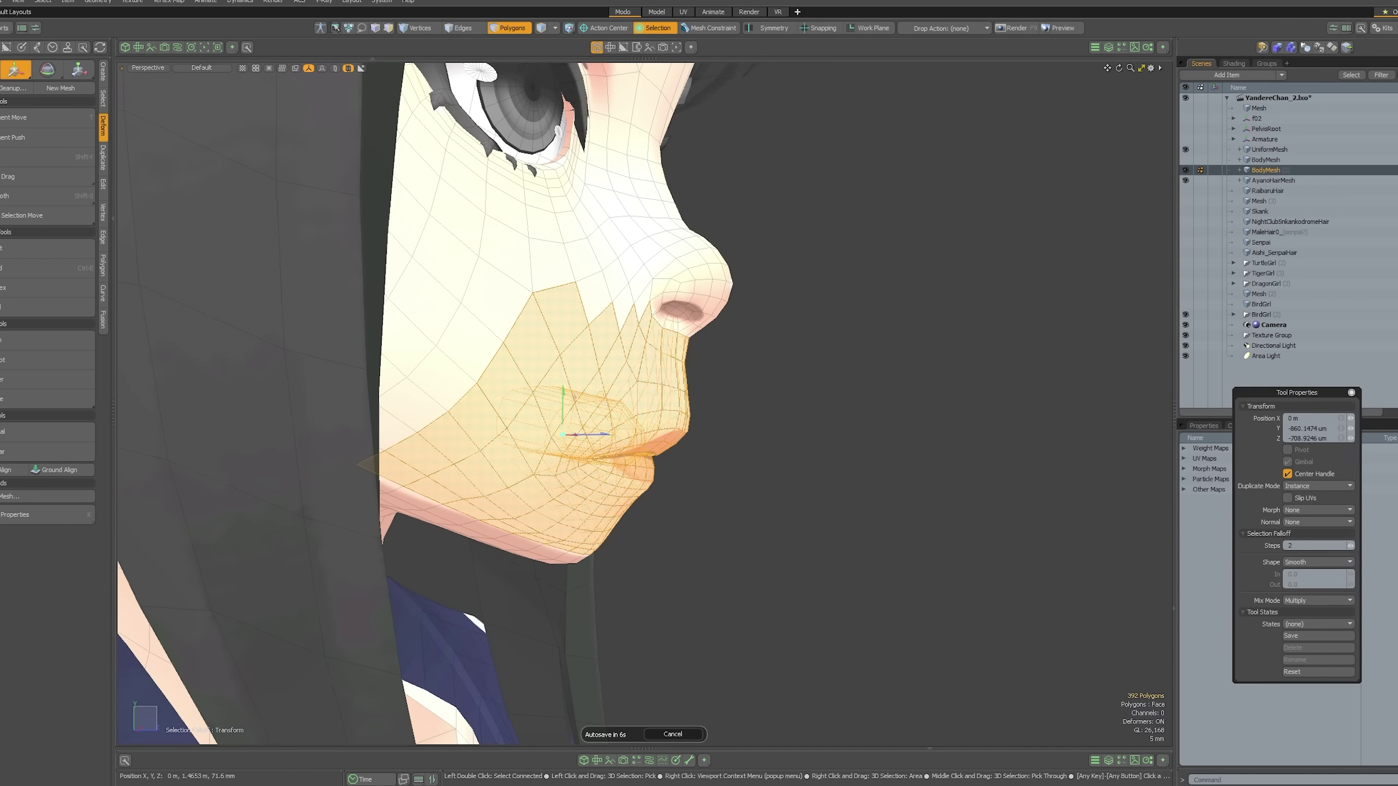
alt+drag(826, 421, 699, 418)
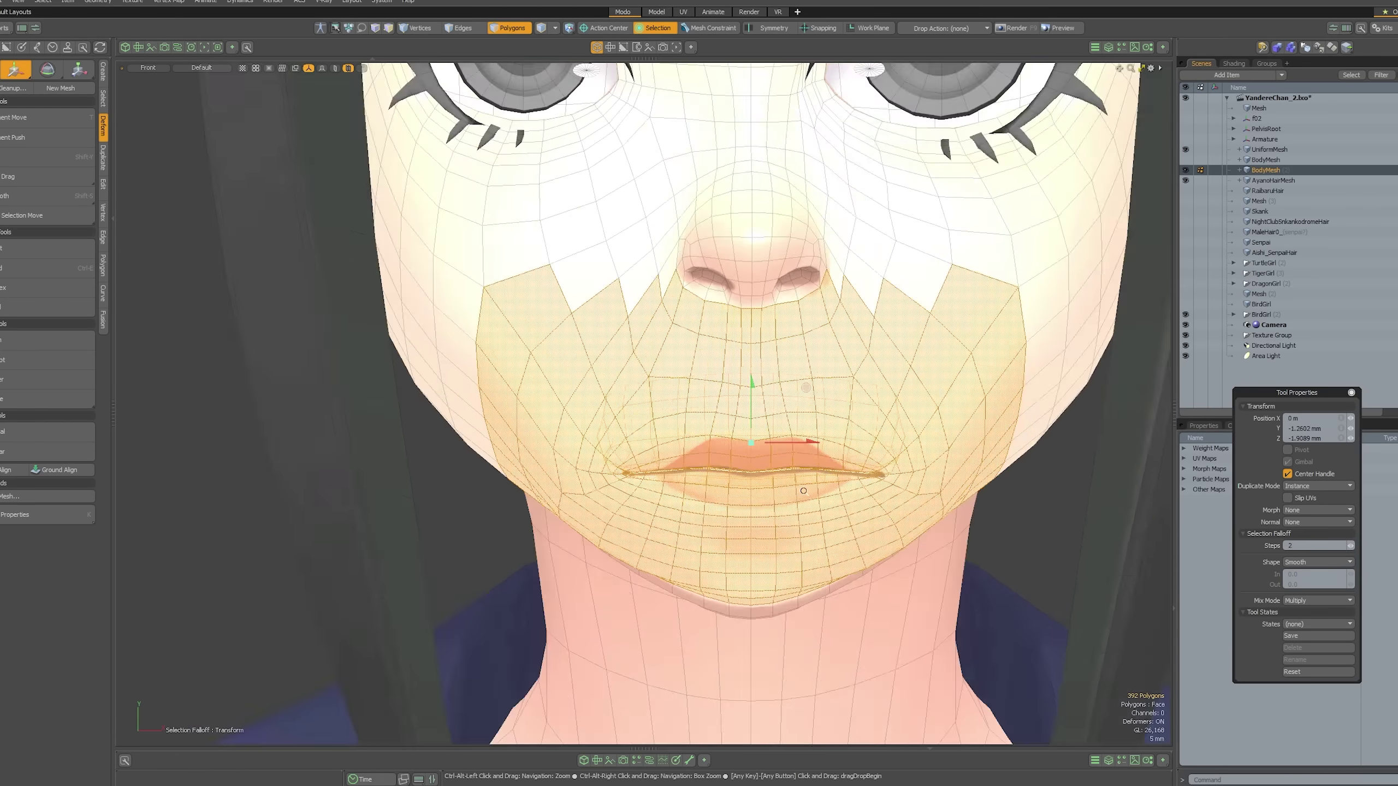
key(q)
key(Escape)
- Select the U-shaped polygon loop around the mouth and chin and scale it slightly
scroll(731, 406, down, 5)
key(KP_2)
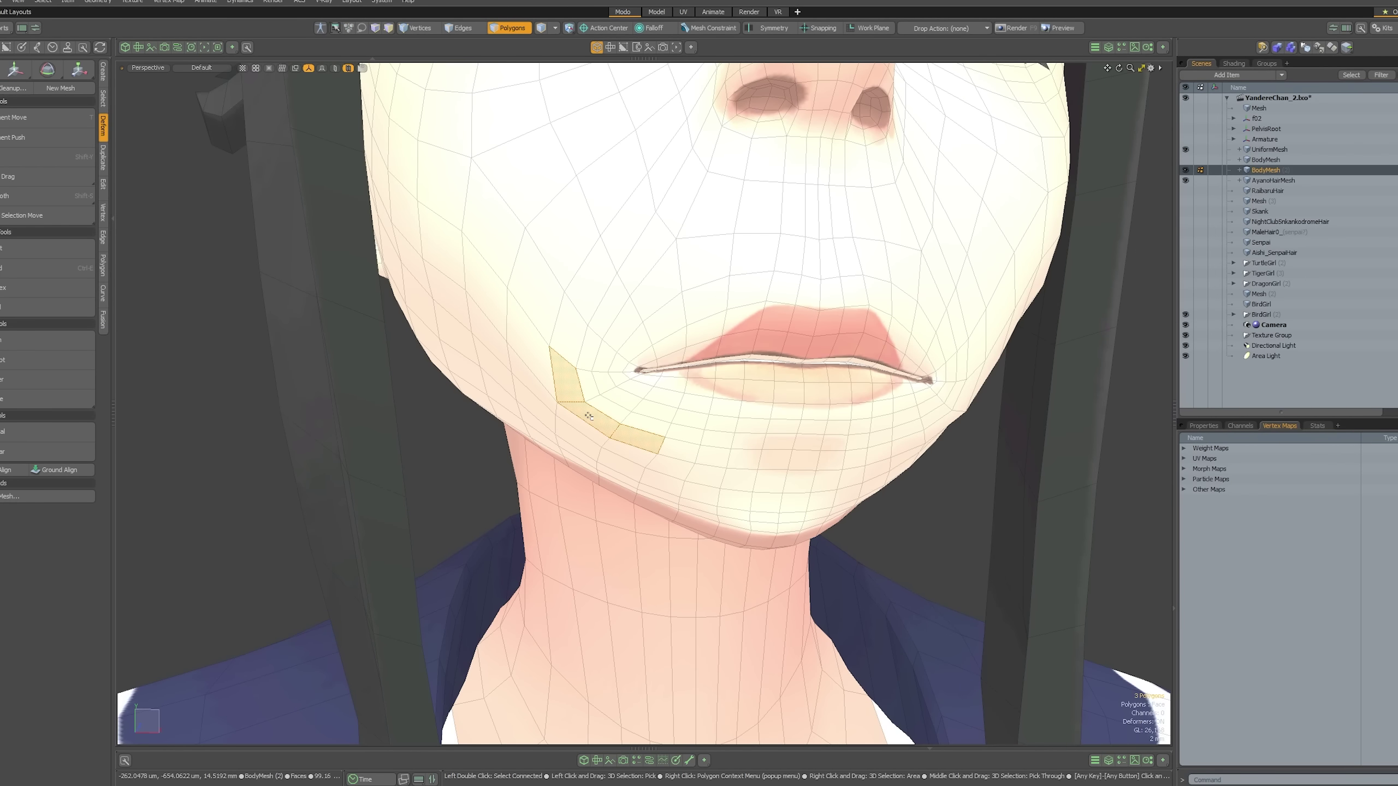
key(l)
scroll(588, 415, down, 5)
ctrl+right_drag(807, 367, 807, 369)
scroll(720, 419, up, 4)
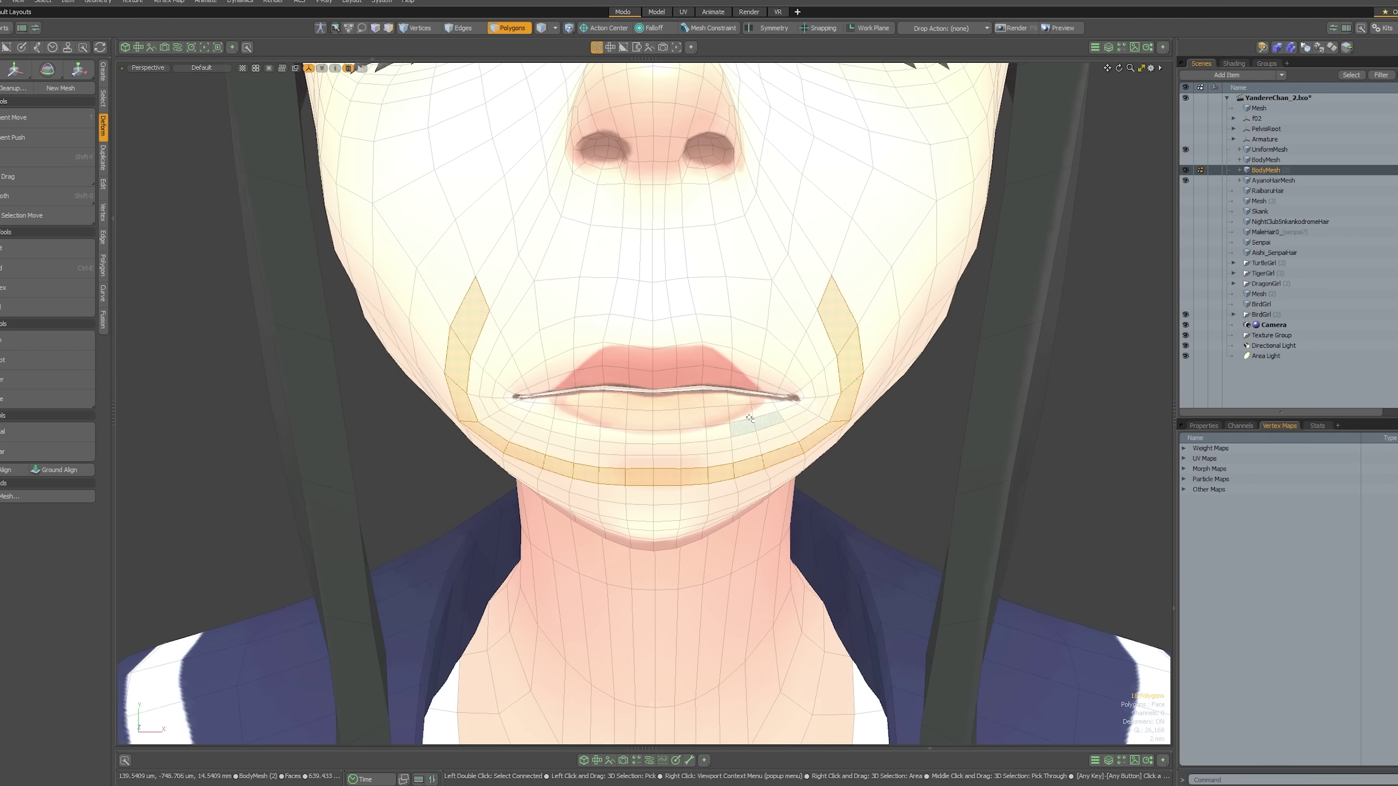
key(r)
drag(709, 385, 703, 368)
- Select the edge loop running down the model's vertical centre line
key(2)
key(r)
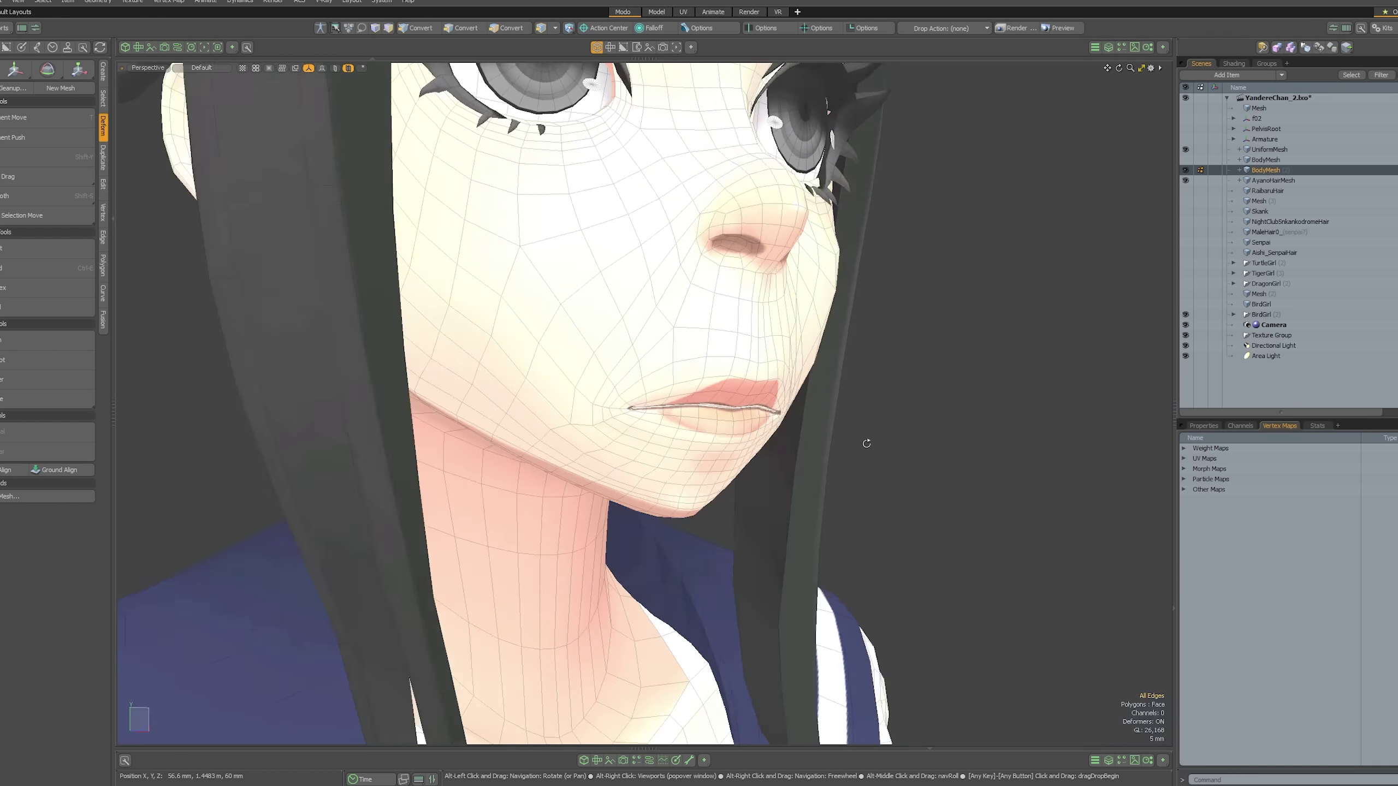
scroll(662, 357, up, 3)
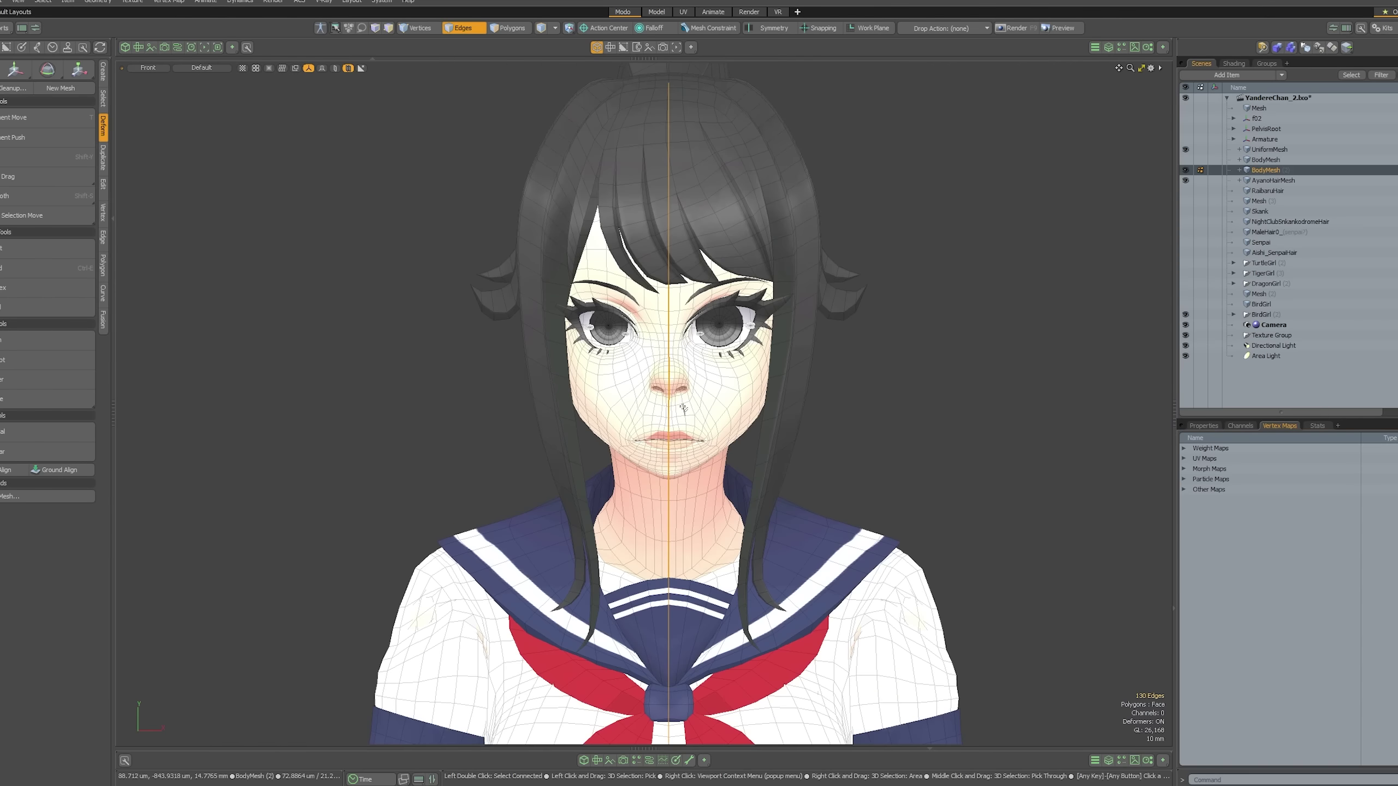
- Show the wireframe on the face and area-select the geometry along the nose's centre line for scaling
key(3)
key(])
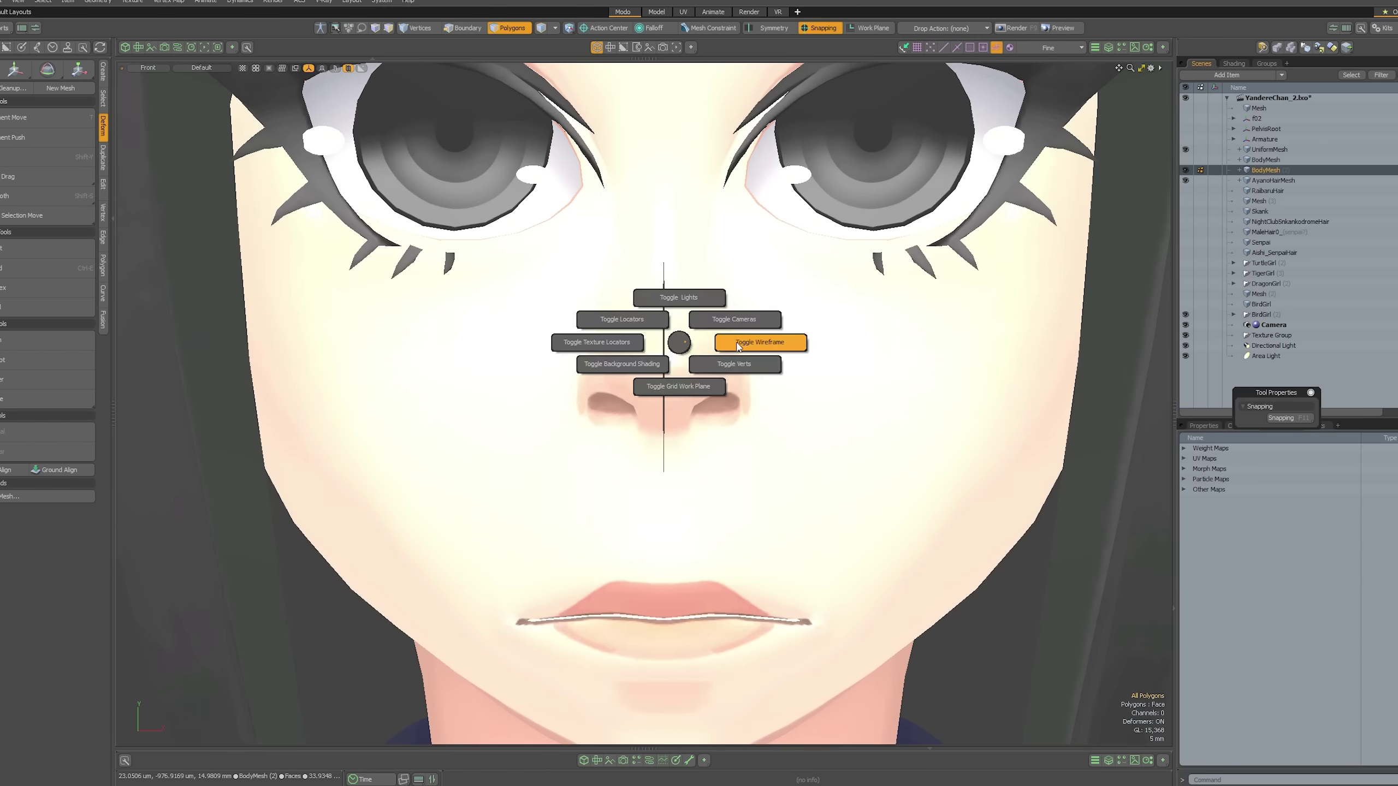
click(749, 337)
right_drag(654, 273, 674, 496)
key(r)
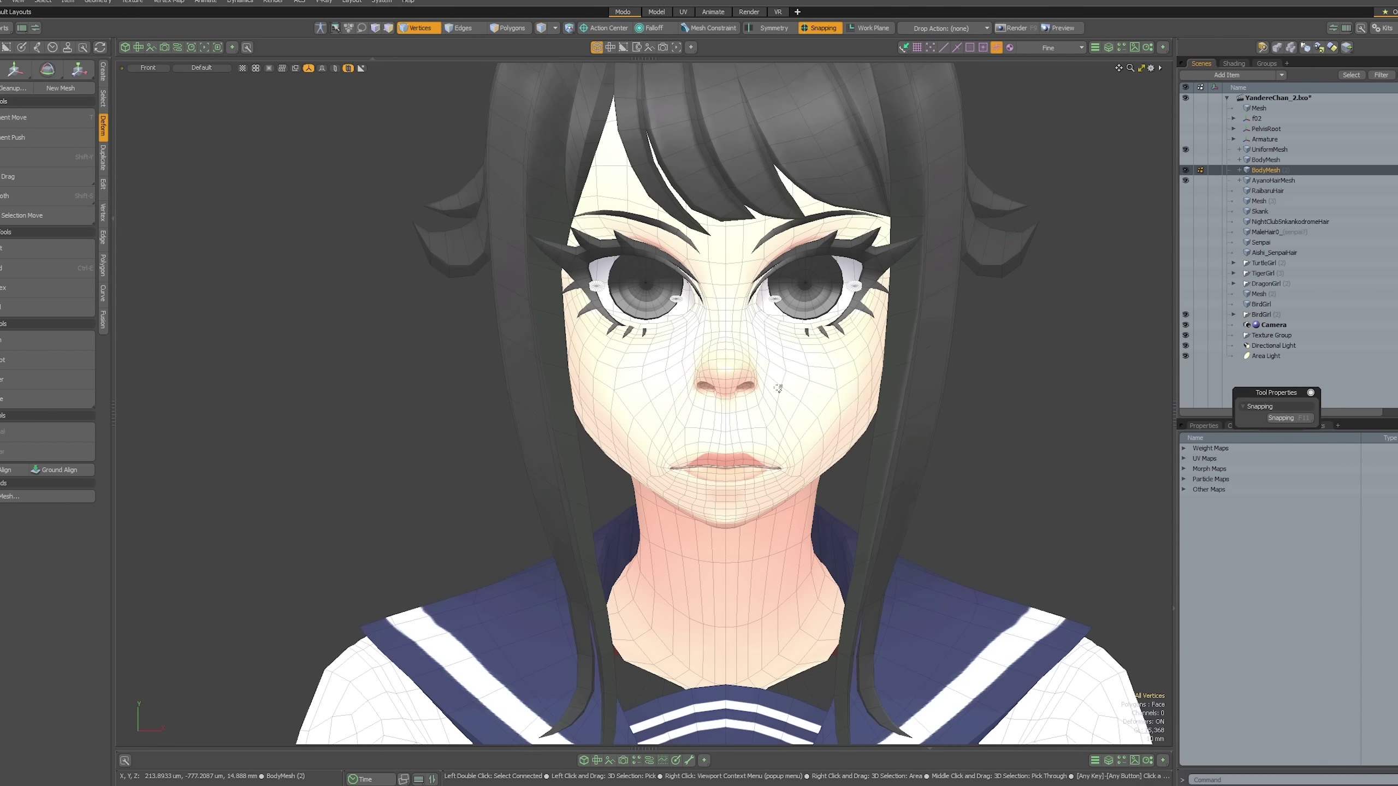
- Set the viewport shading to Advanced and hide the wireframe to inspect the reshaped face from an angle
mouse_move(688, 393)
alt+mouse_down()
mouse_move(736, 393)
mouse_move(696, 419)
alt+mouse_up()
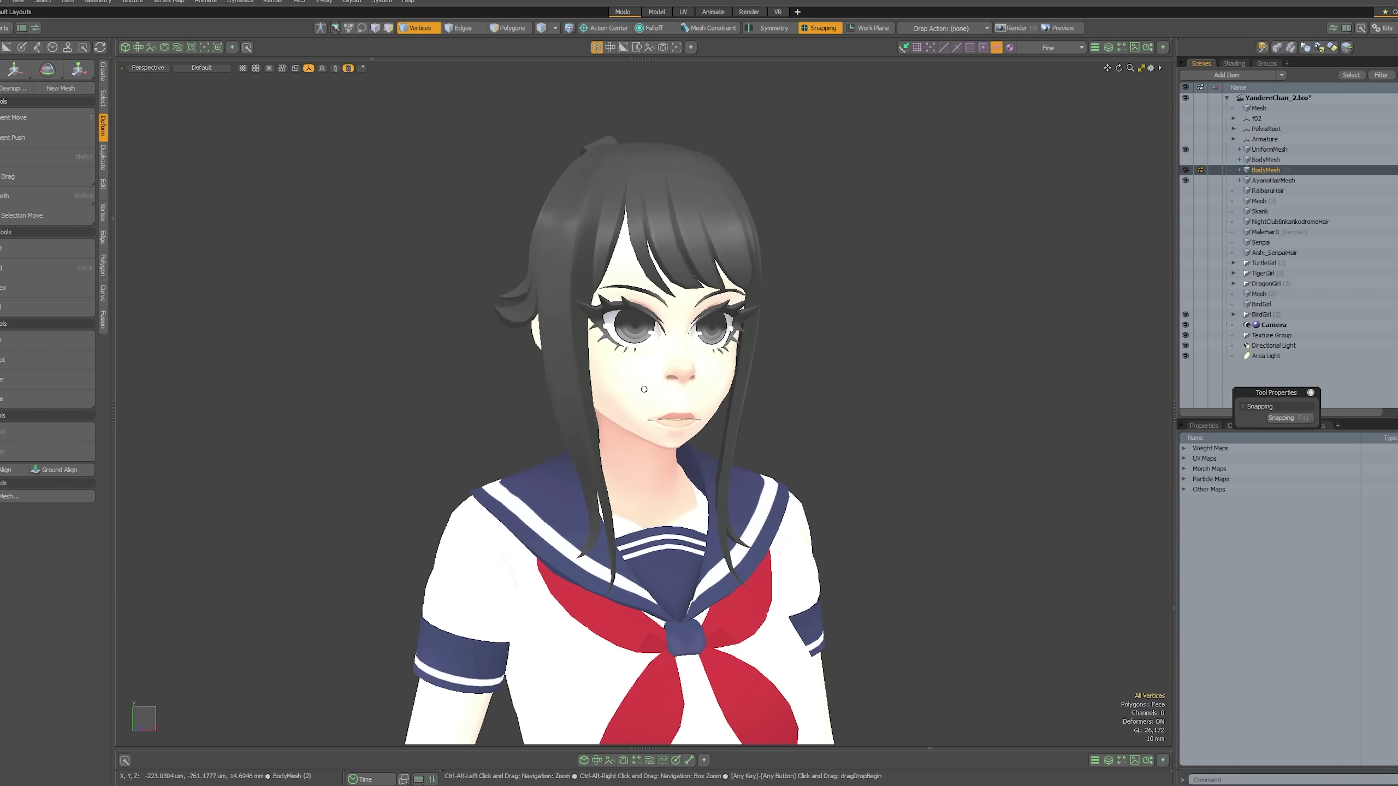
scroll(643, 389, up, 2)
click(201, 67)
click(208, 146)
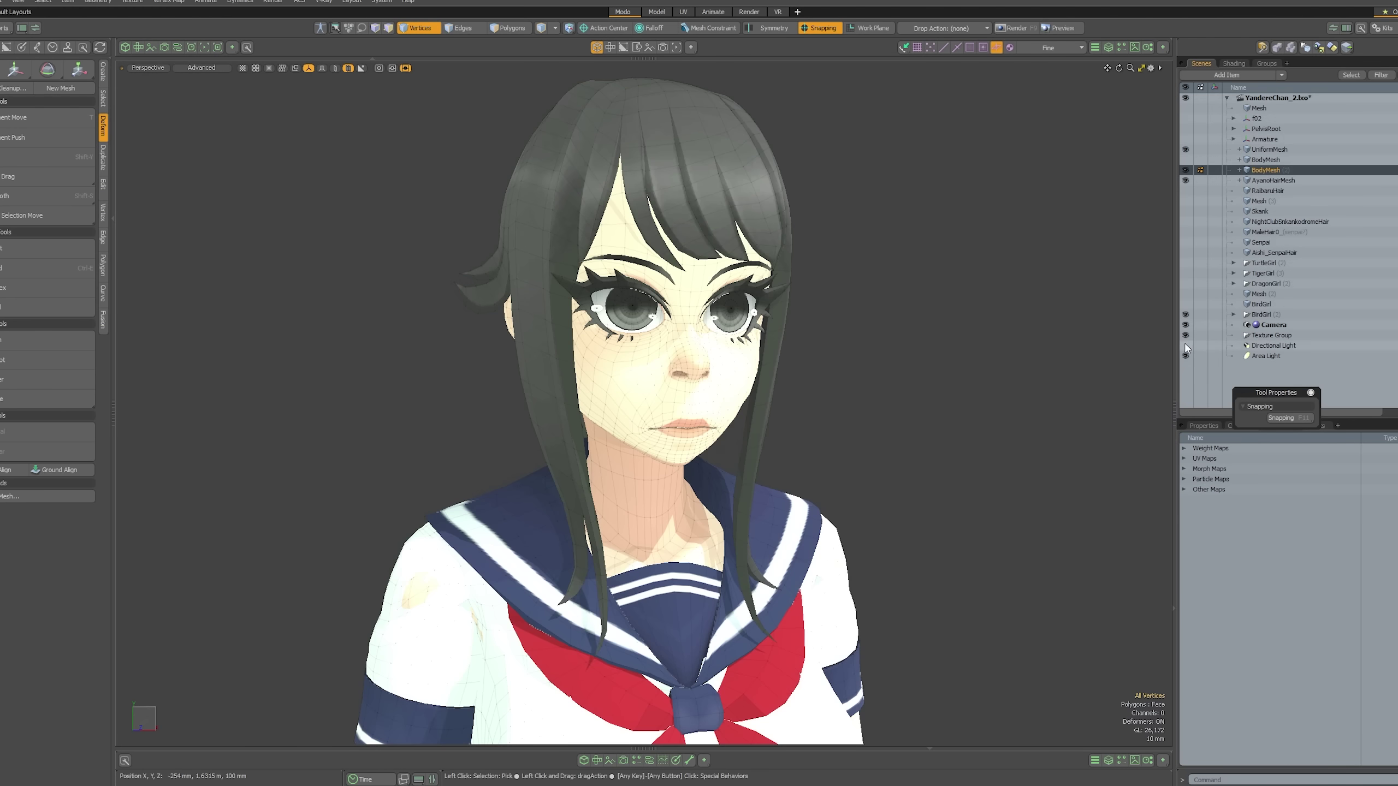
key(ctrl+2)
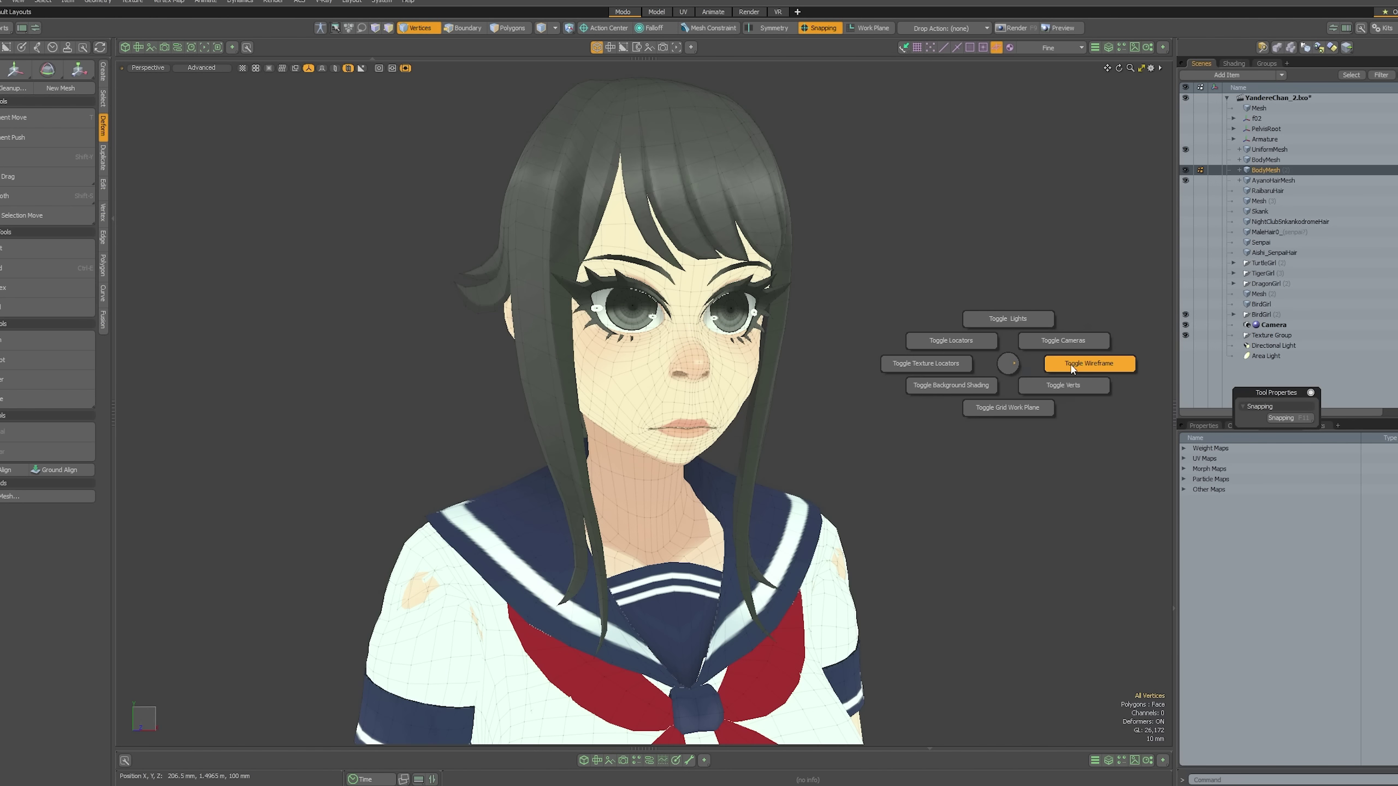
click(1078, 369)
scroll(770, 365, up, 1)
alt+drag(771, 364, 825, 431)
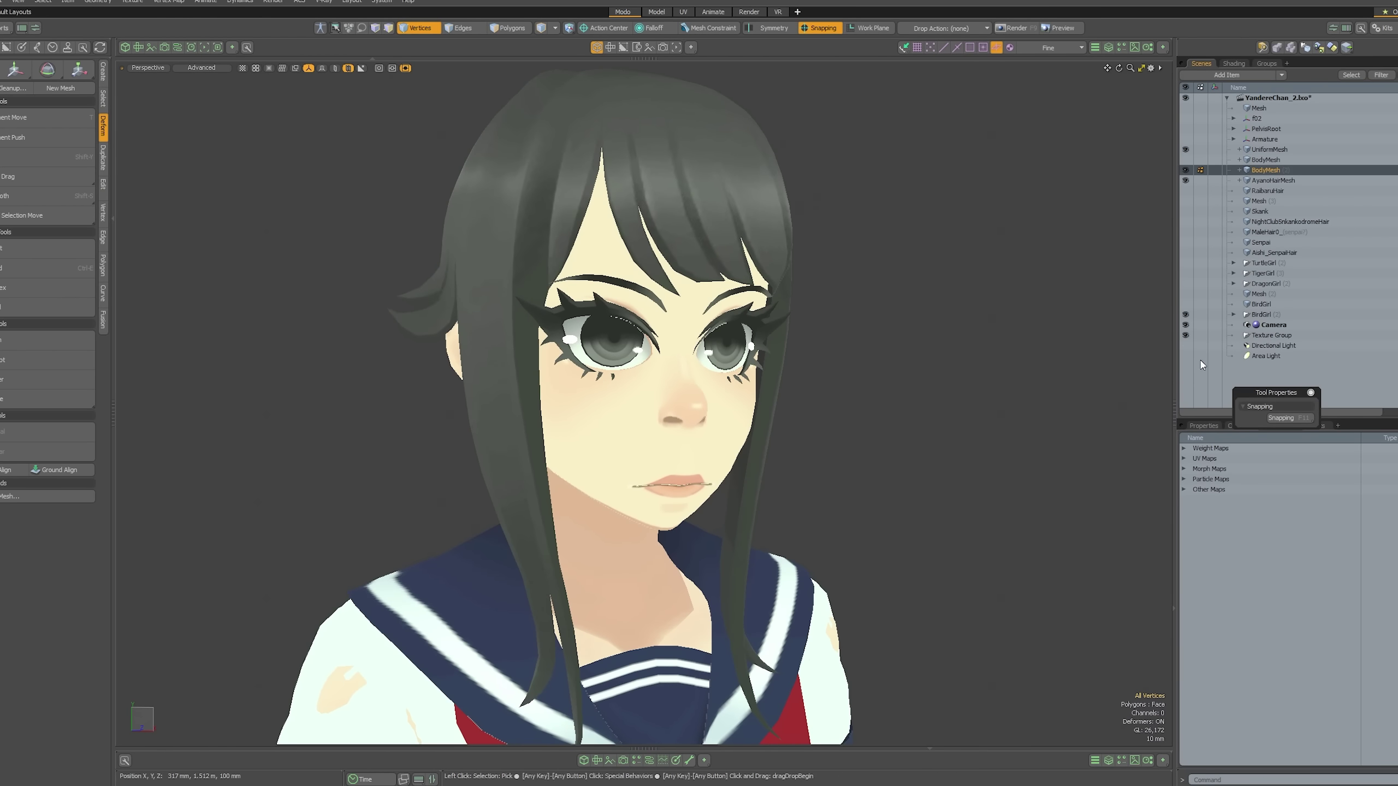
- Show the Area Light and Directional Light to compare the face's shading, and hide both again
click(1185, 355)
click(1188, 347)
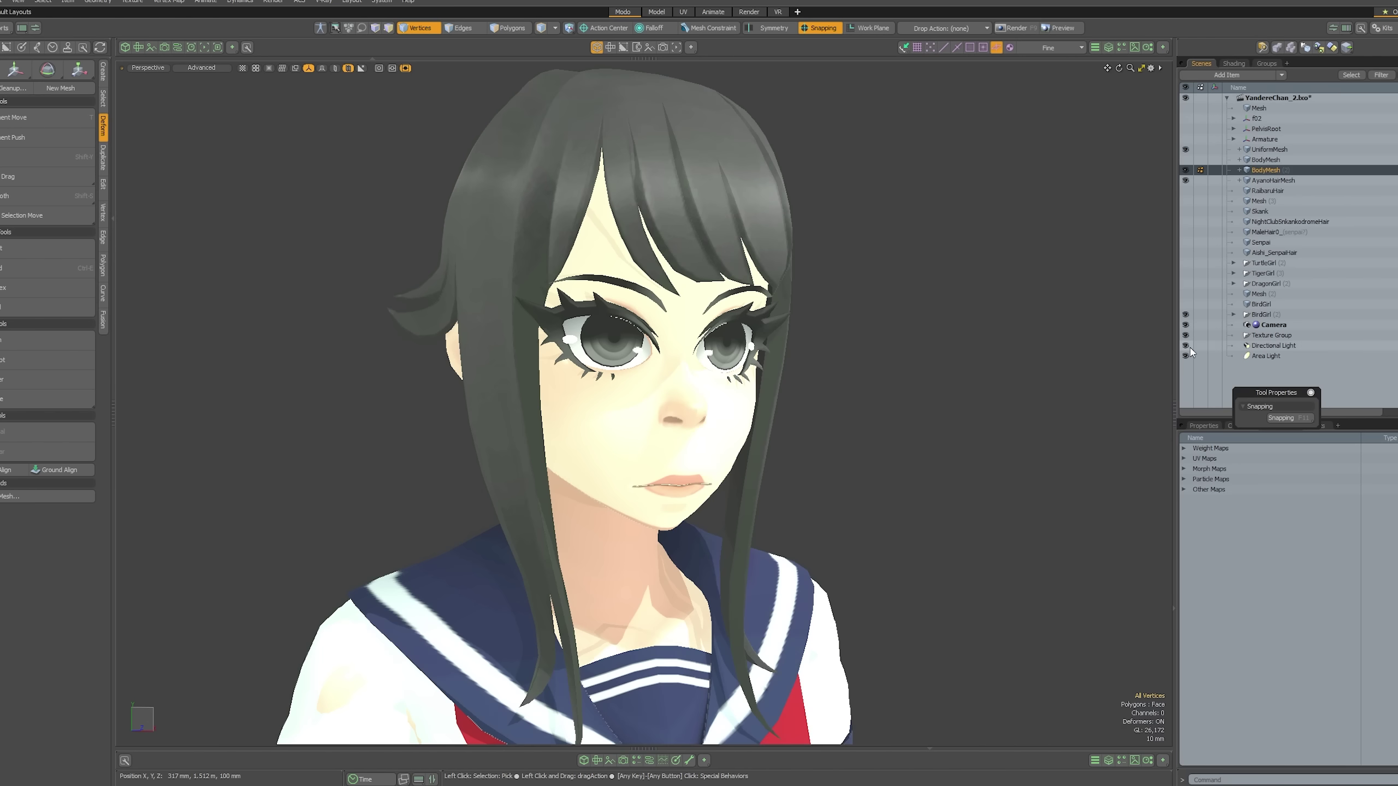
click(1187, 346)
alt+drag(973, 368, 914, 372)
click(1186, 356)
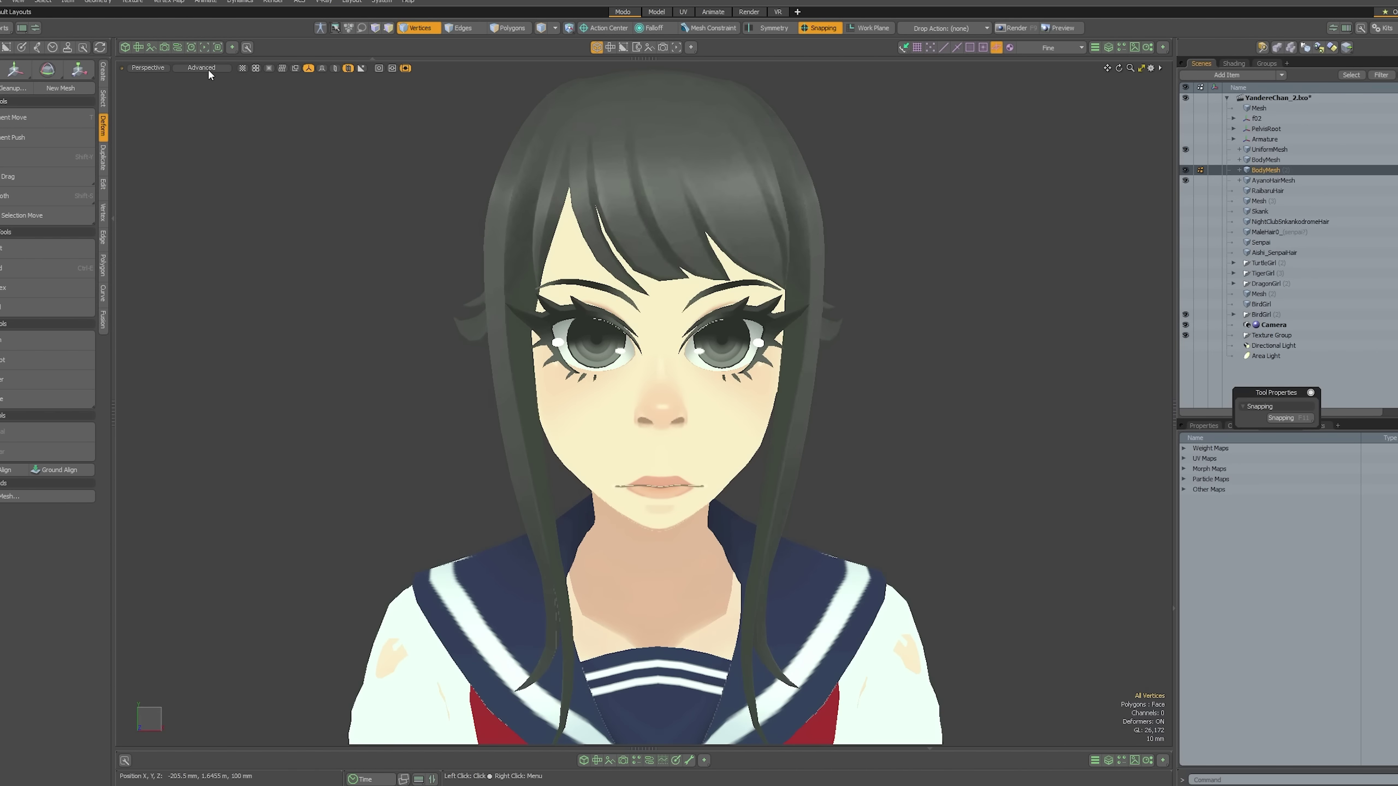
- Set the viewport shading to Default, hide the wireframe and view the character from a three-quarter angle
alt+drag(305, 179, 359, 188)
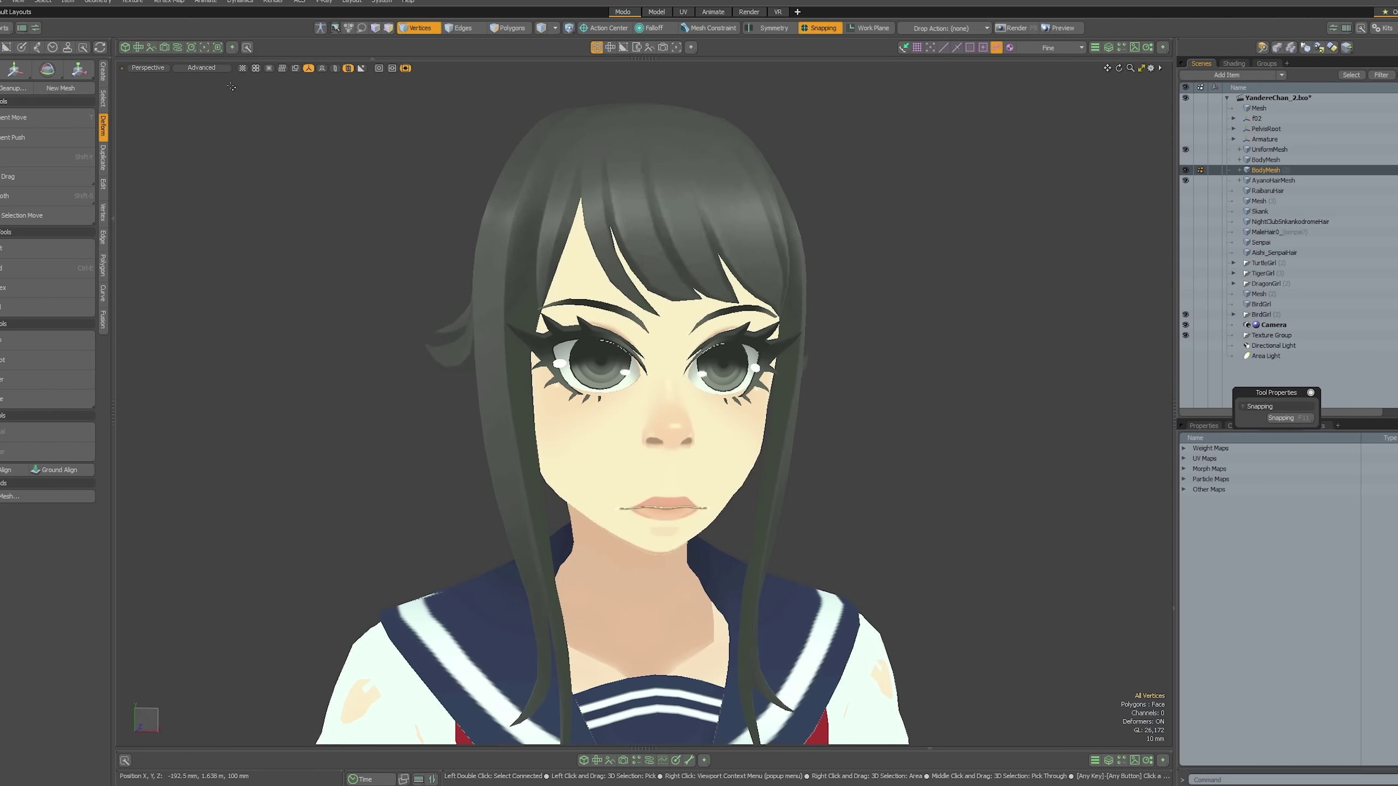
click(203, 68)
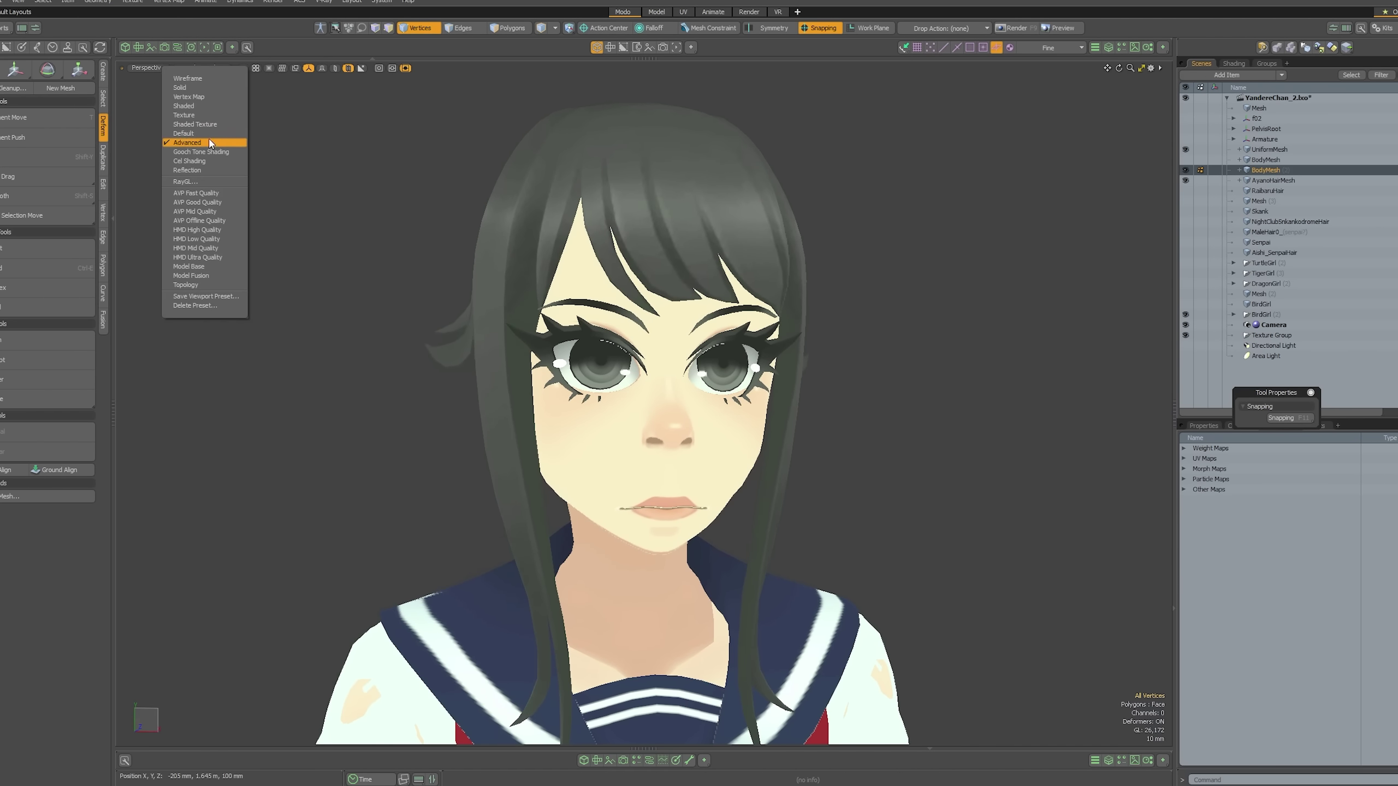
click(208, 134)
alt+shift+drag(310, 258, 299, 225)
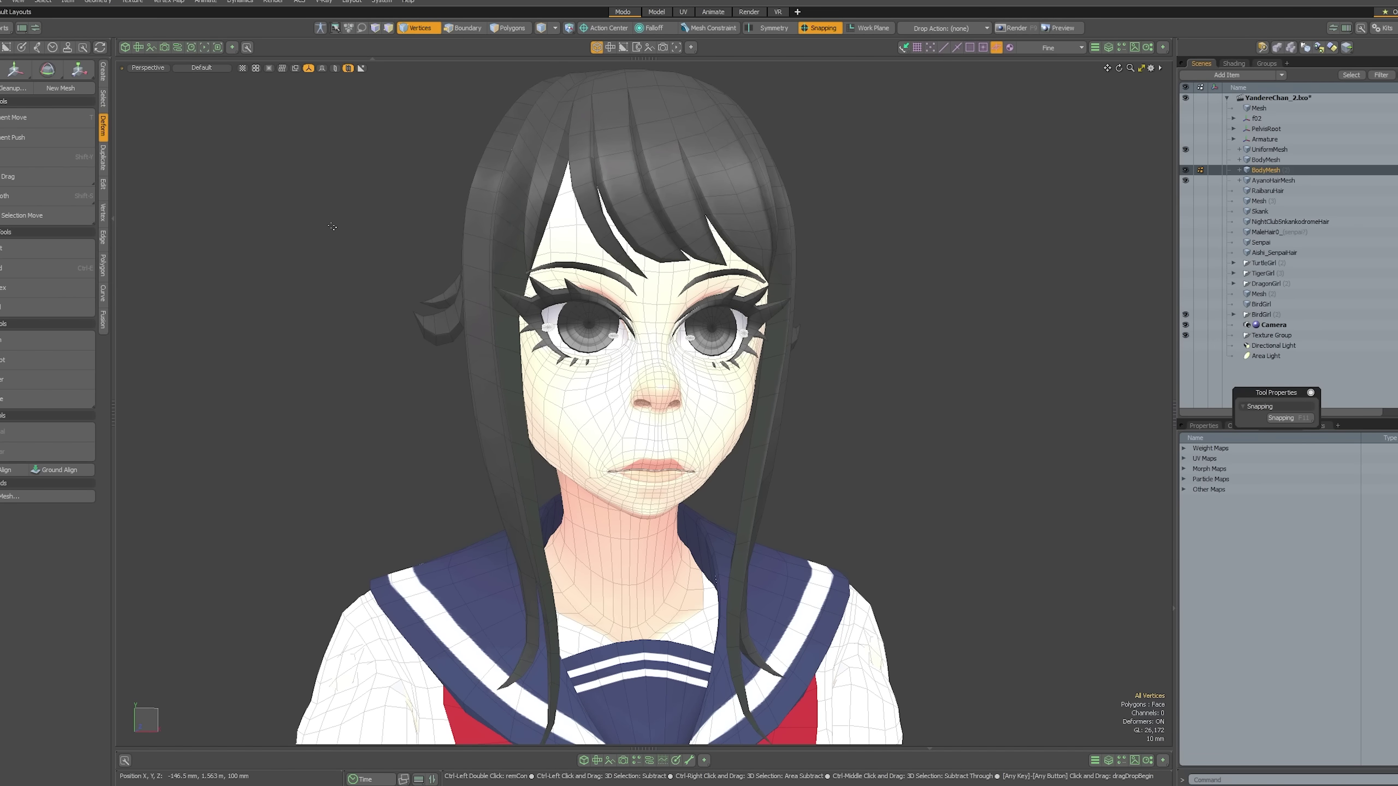
key(ctrl+3)
click(415, 232)
scroll(400, 240, down, 2)
alt+drag(387, 242, 431, 289)
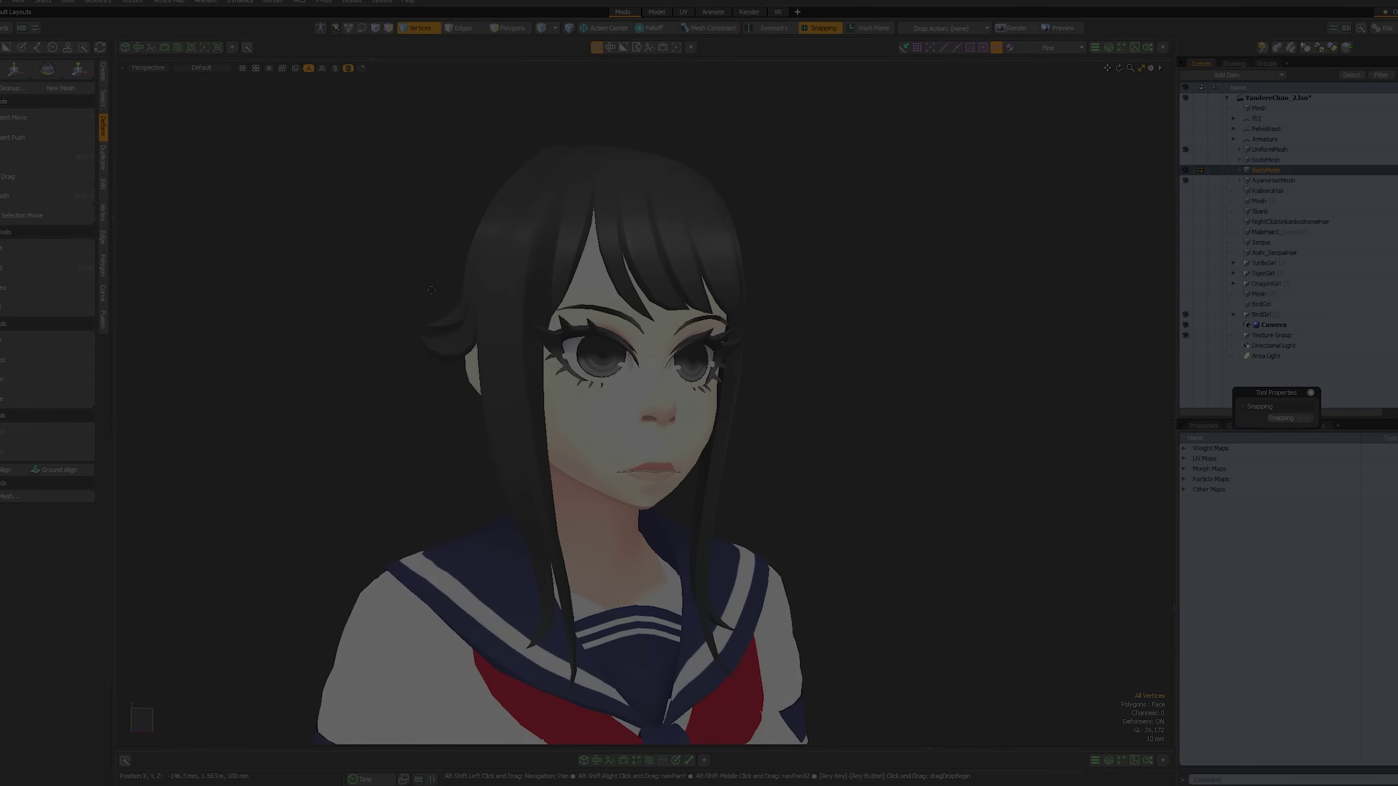